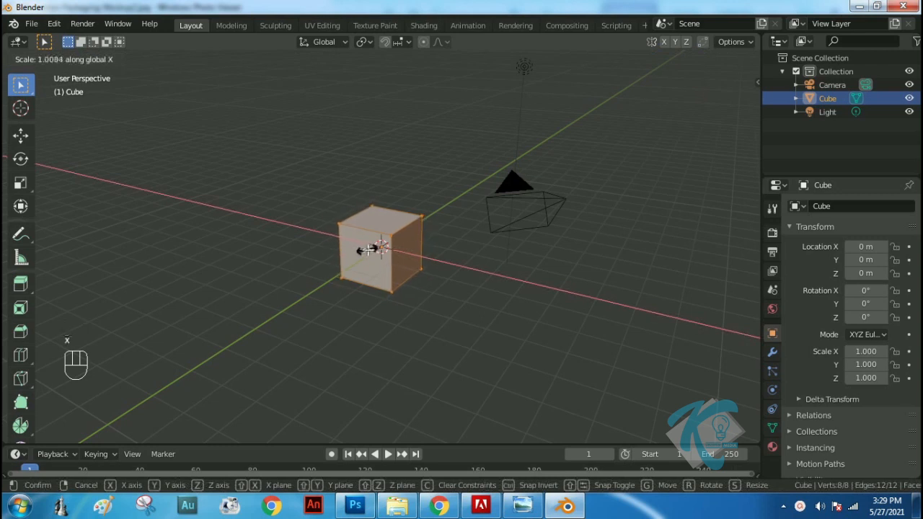
Finish scaling the cube along X at about 1.01 and stretch it along Y into a wider rectangular block
left_click(370, 250)
middle_click_drag(484, 247, 371, 247)
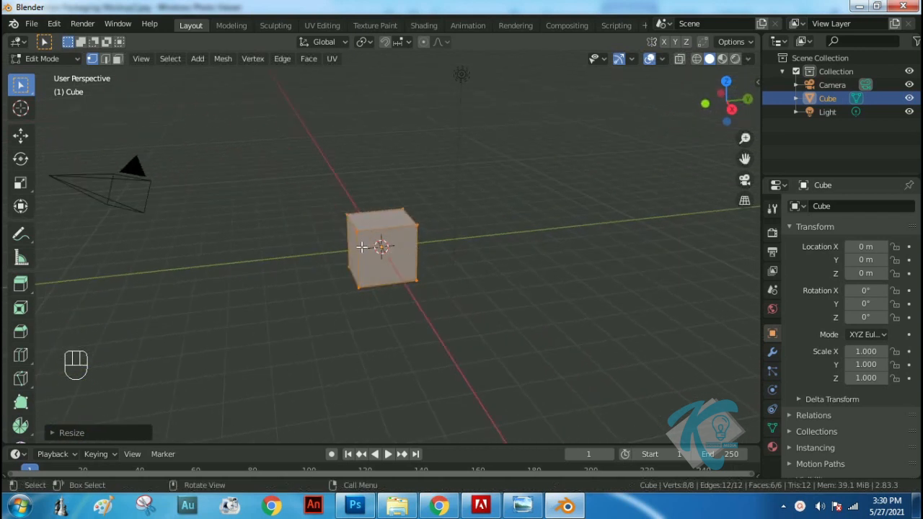
key("s")
key("y")
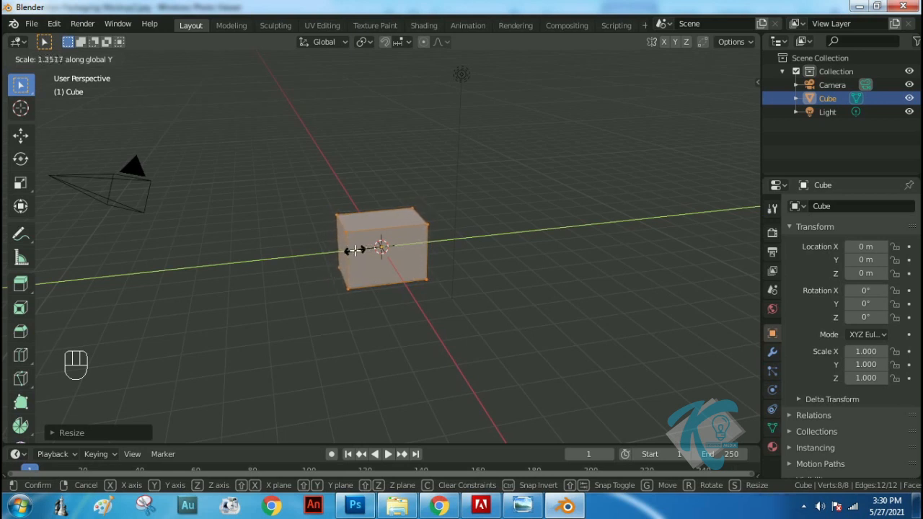
left_click(346, 251)
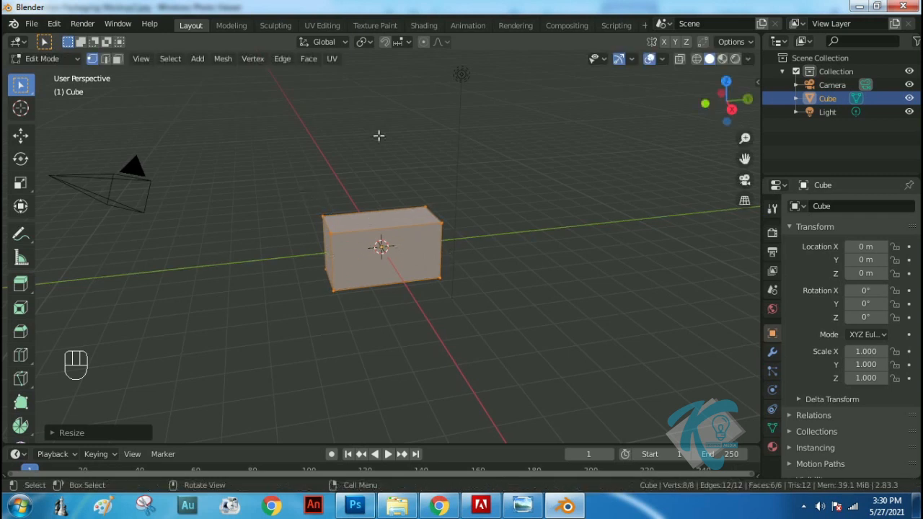
Turn on X-ray display, select the block's four upper vertices and raise them along Z to form a tall box
left_click(679, 59)
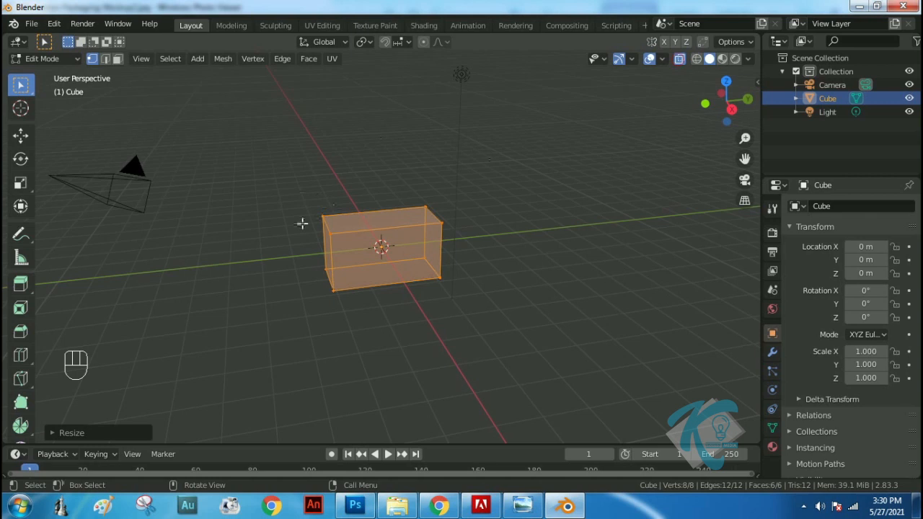
left_click_drag(289, 193, 475, 242)
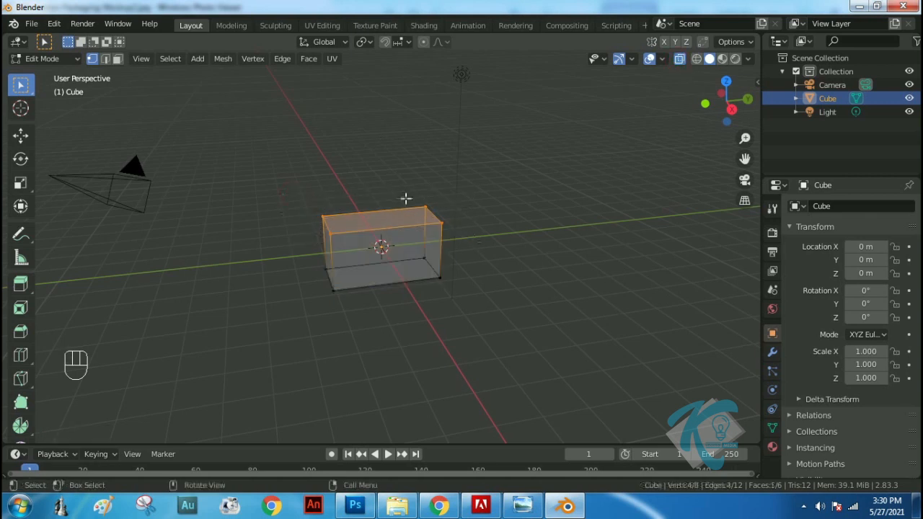
left_click(22, 135)
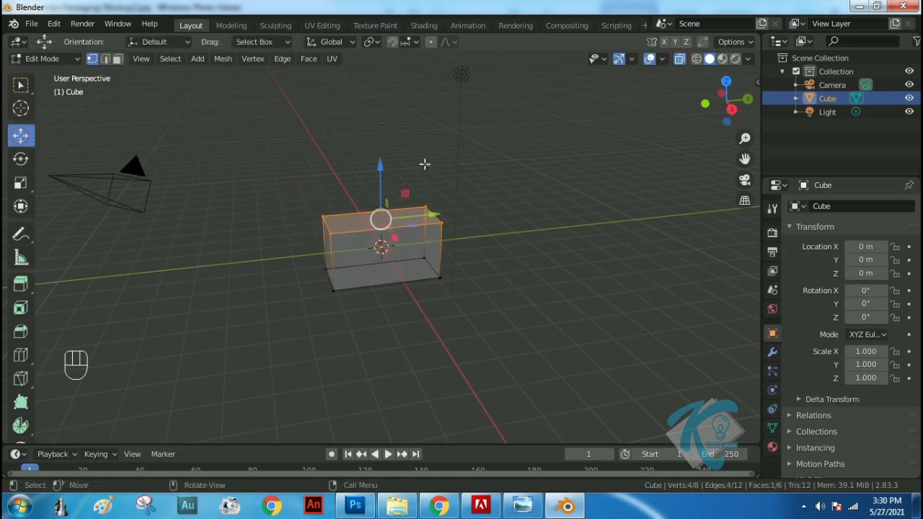
left_click_drag(380, 171, 401, 405)
Switch to face selection and extrude the box's top face upward a little over 1 m
middle_click_drag(484, 212, 507, 194)
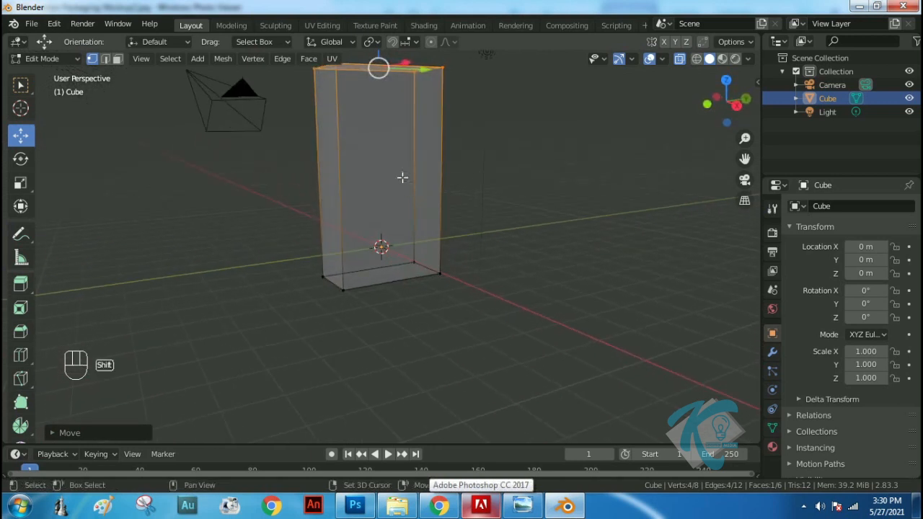
middle_click_drag(401, 171, 407, 237, "shift")
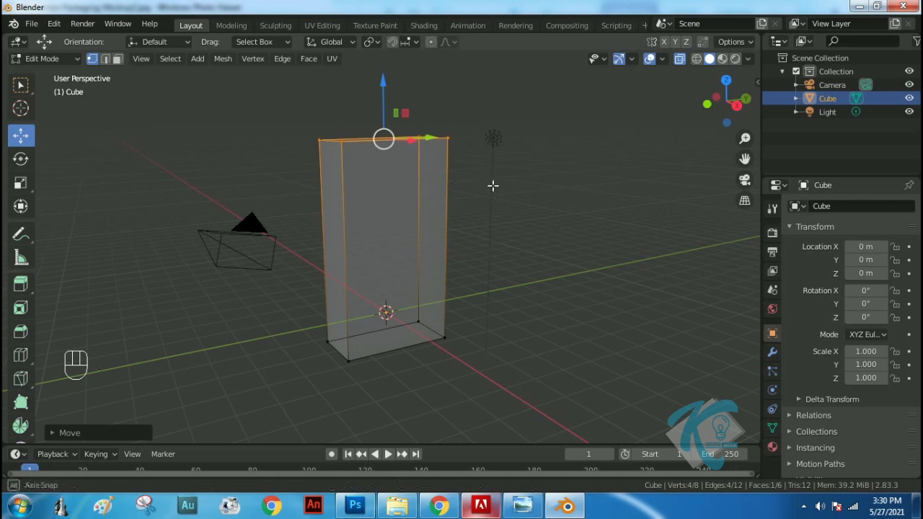
middle_click_drag(494, 175, 488, 207)
left_click(117, 59)
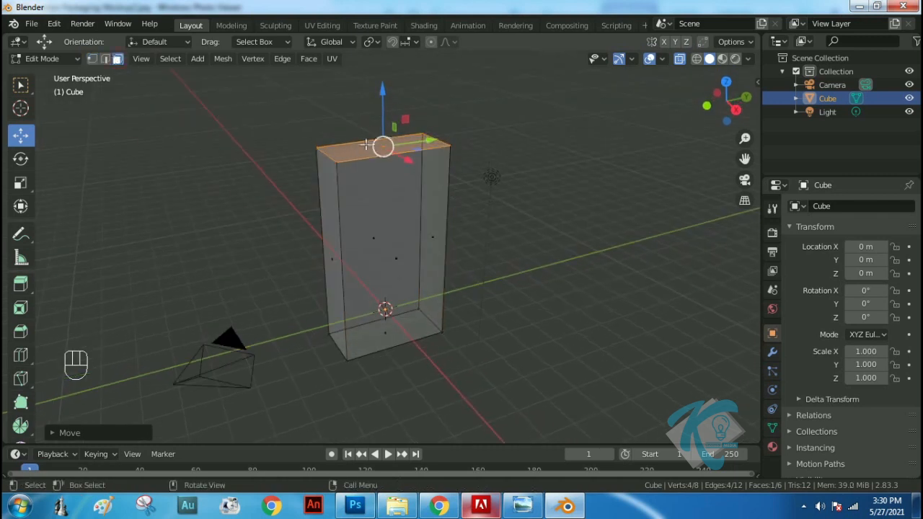
key("e")
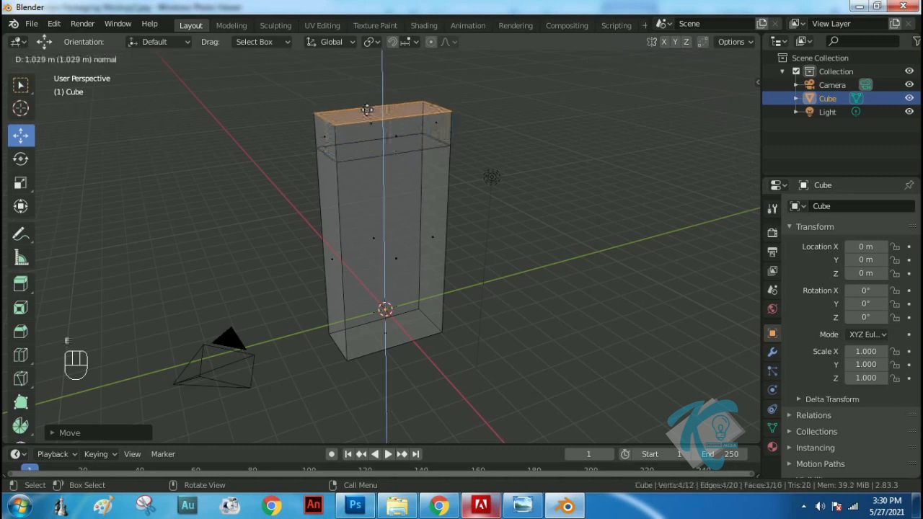
left_click(366, 108)
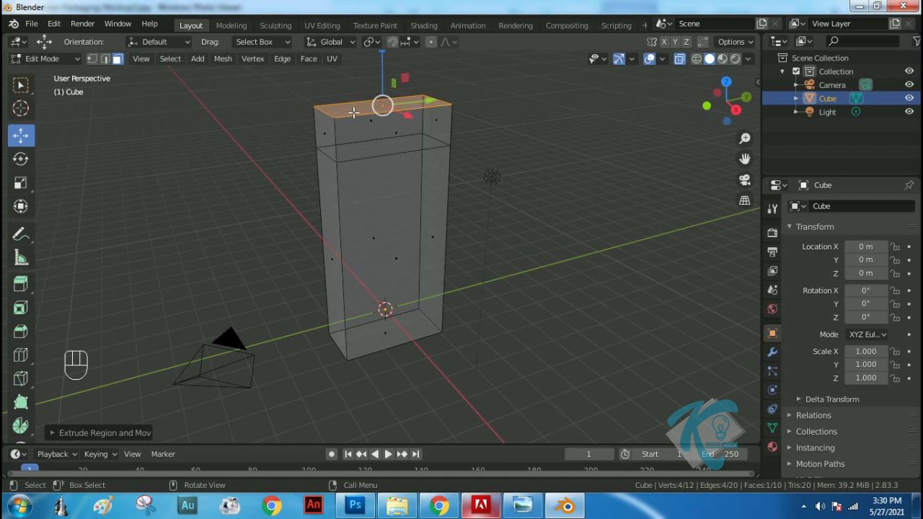
Scale the extruded top face along X to about 0.1 to form a gabled roof with a narrow ridge
key("KP_Decimal")
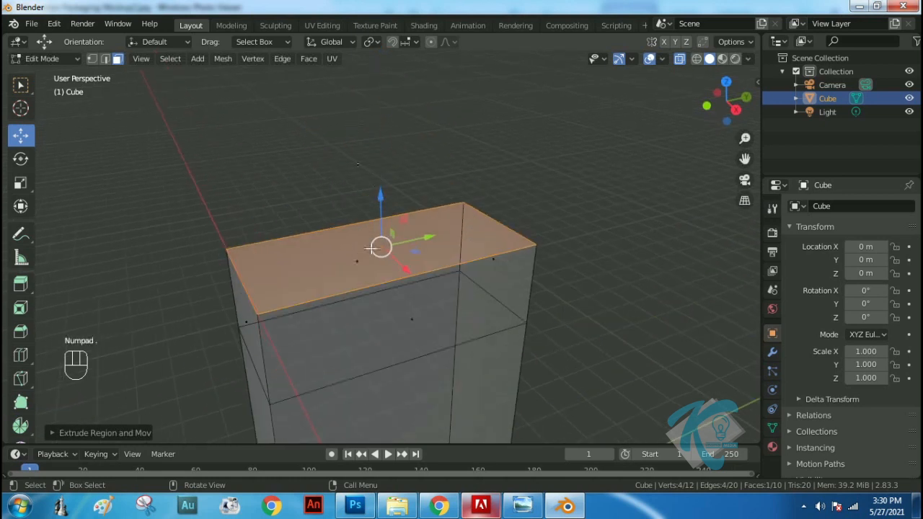
middle_click_drag(342, 333, 392, 327)
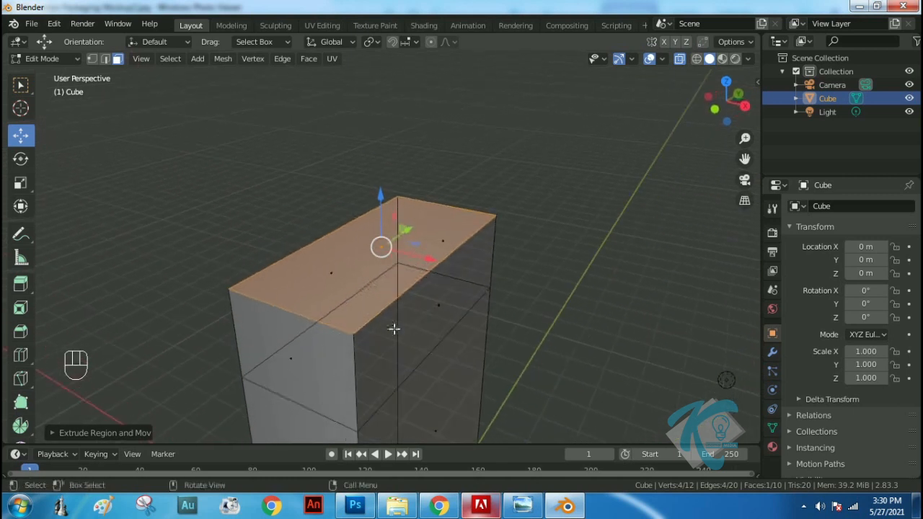
key("s")
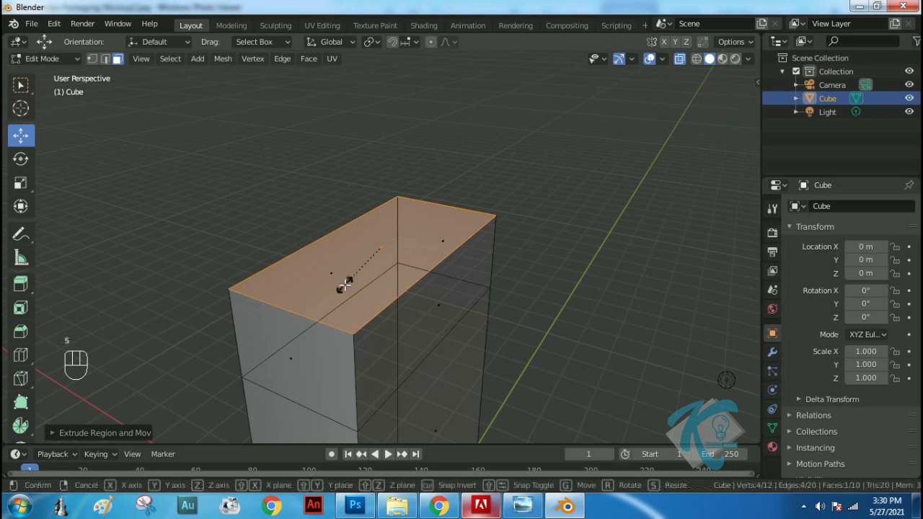
key("x")
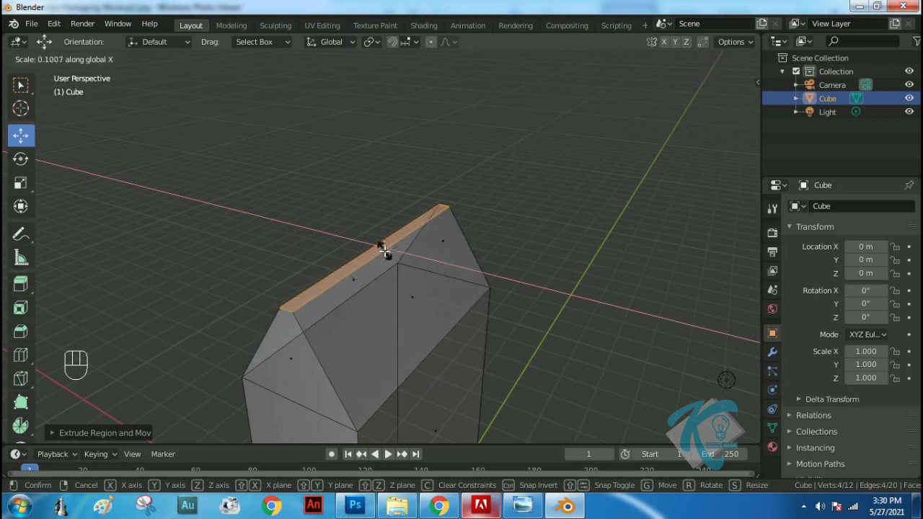
left_click(384, 249)
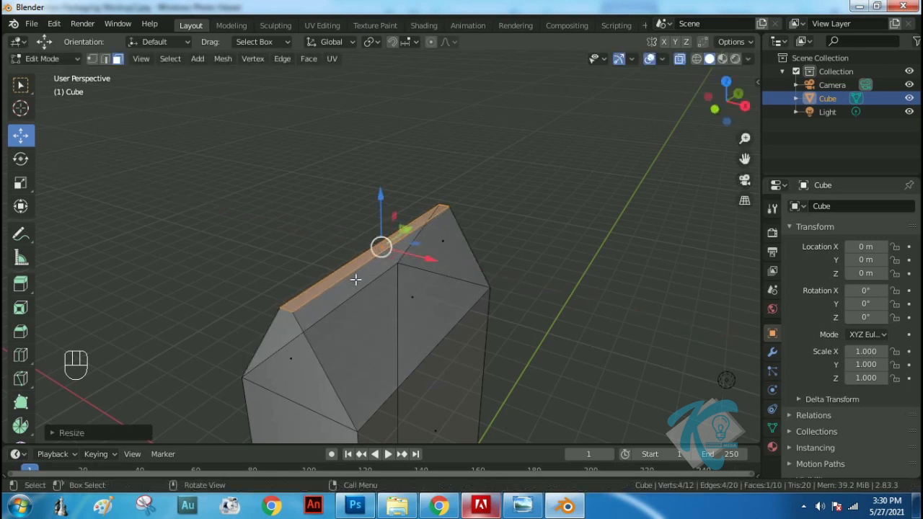
Narrow the ridge face further along X to a thin strip and extrude it upward about 0.46 m as a fin
scroll(355, 279, "up", 3)
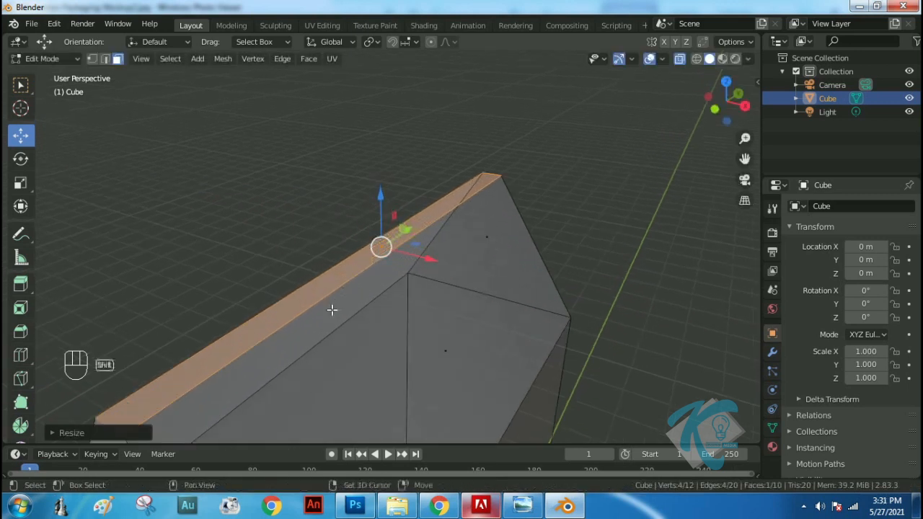
middle_click_drag(346, 327, 411, 231, "shift")
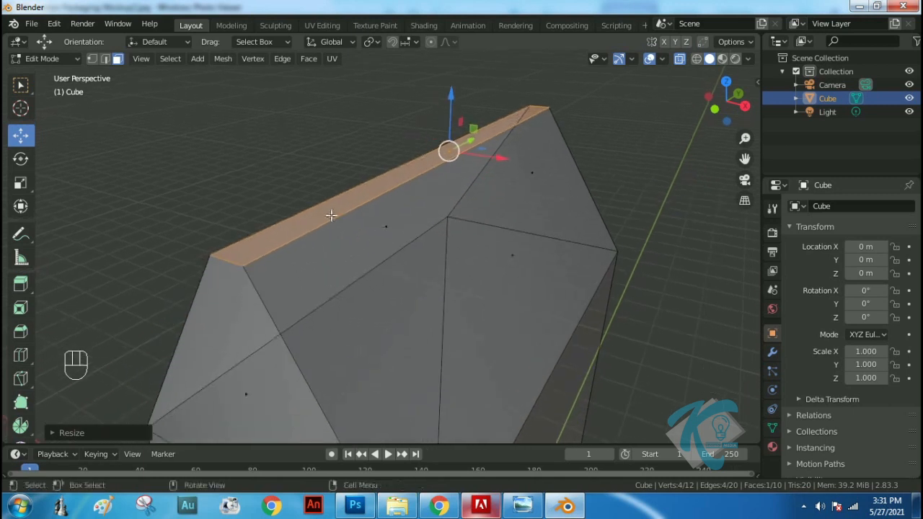
key("s")
key("x")
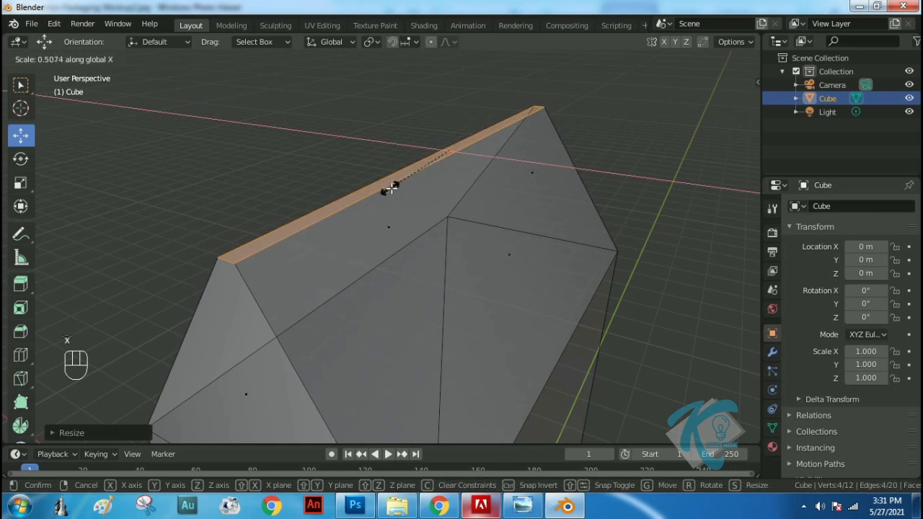
left_click(438, 173)
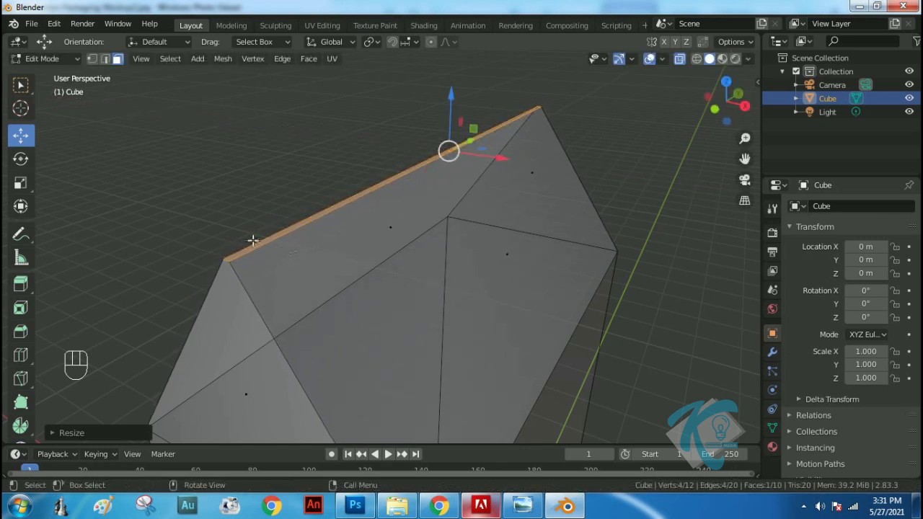
key("e")
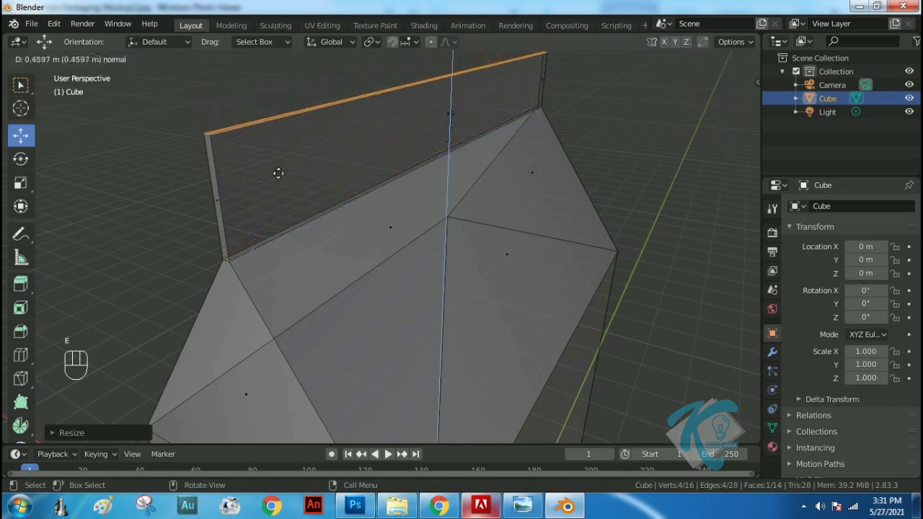
left_click(279, 173)
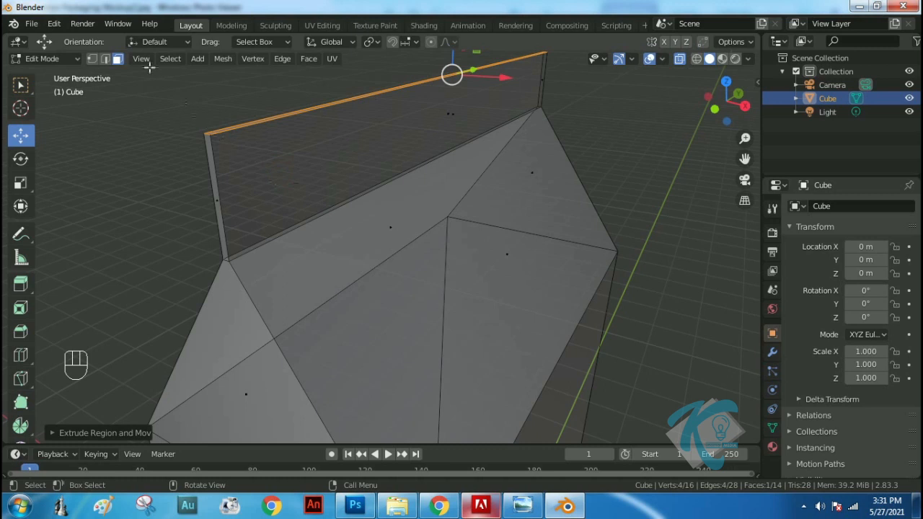
Select the short upper edges at both ends of the fin and bevel them about 0.21 m with 7 segments
left_click(105, 59)
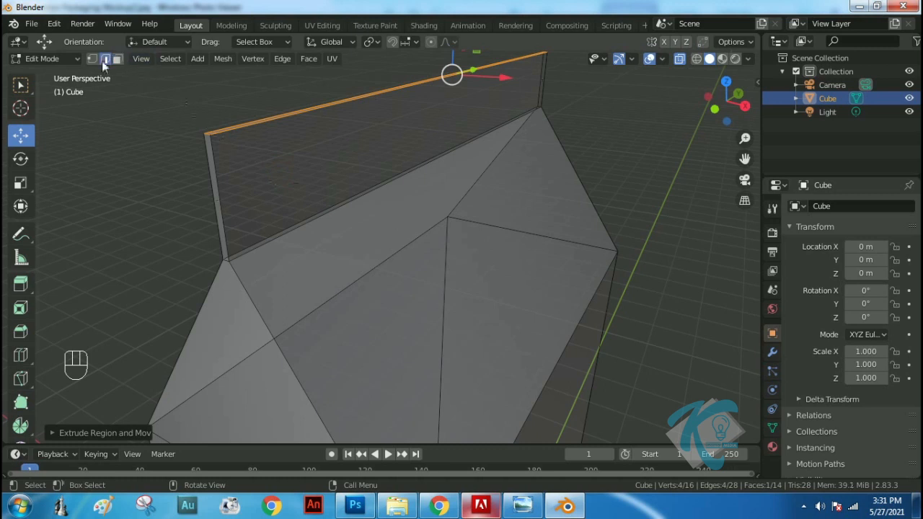
left_click(206, 135)
left_click(207, 133)
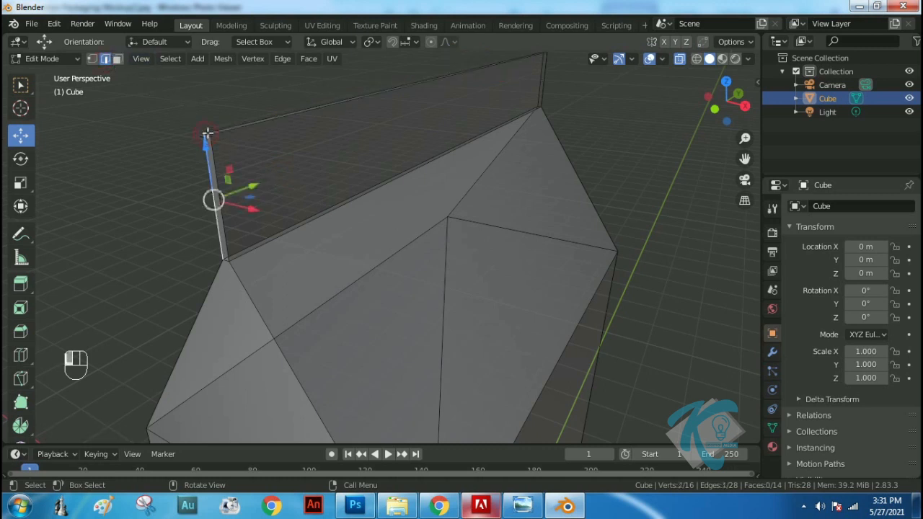
left_click(207, 133)
middle_click_drag(620, 88, 519, 208)
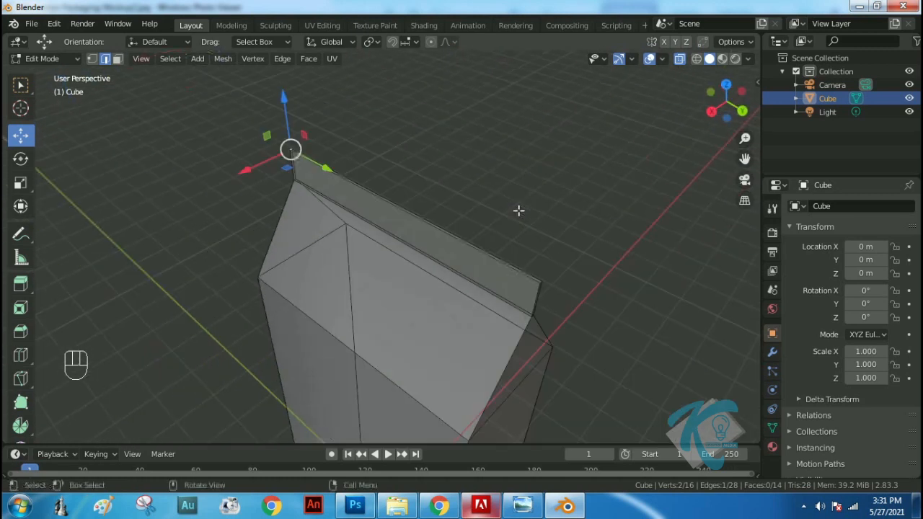
middle_click_drag(596, 300, 442, 252, "shift")
scroll(385, 243, "up", 4)
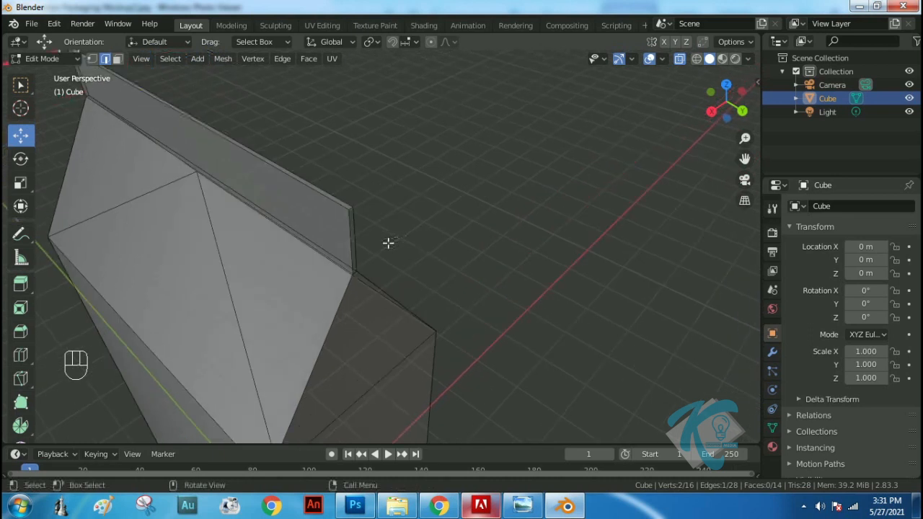
key("shift")
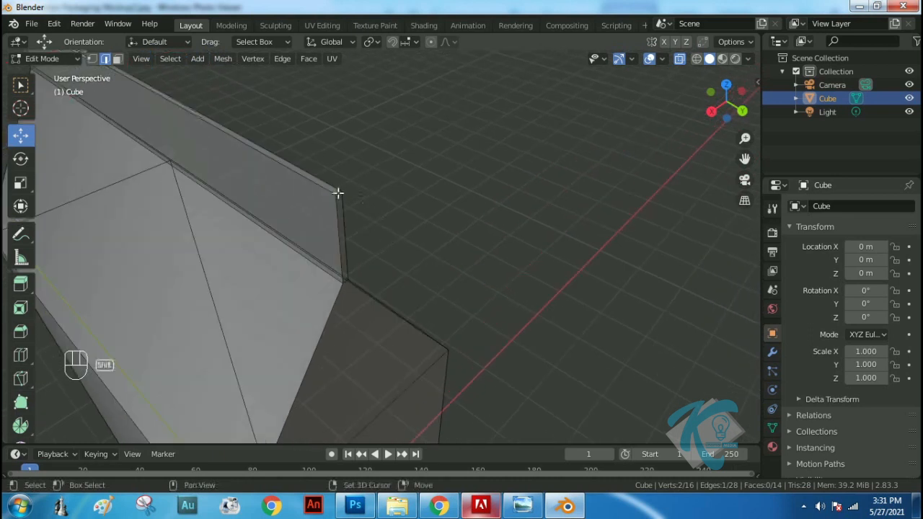
left_click(338, 193, "shift")
middle_click_drag(367, 148, 532, 211, "shift")
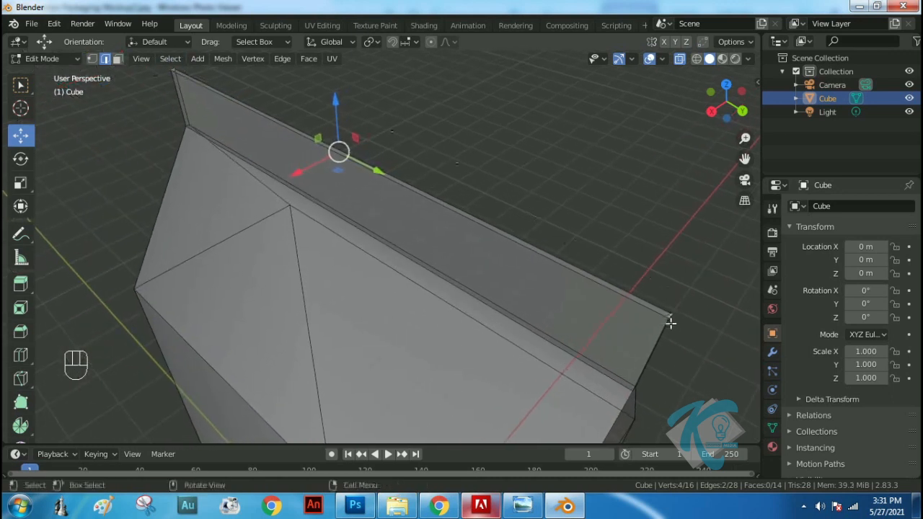
middle_click_drag(678, 284, 621, 235, "shift")
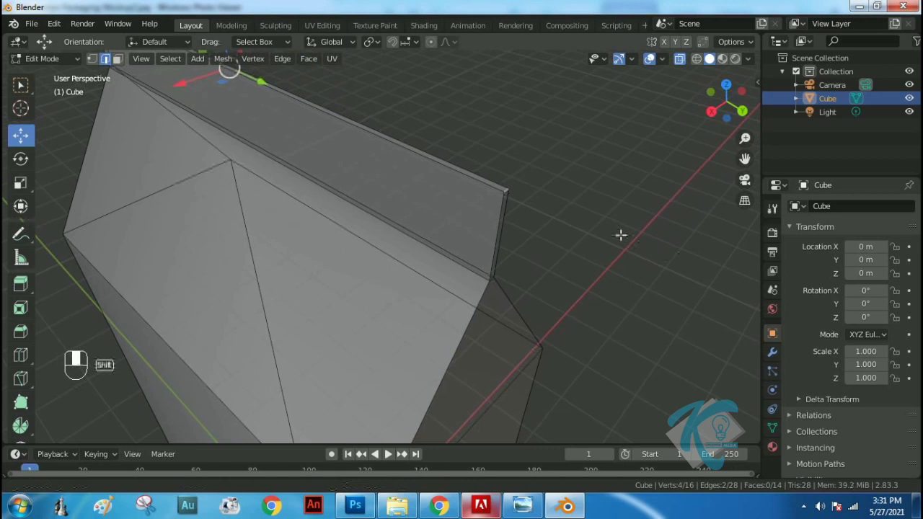
middle_click_drag(457, 286, 461, 277)
key("ctrl+b")
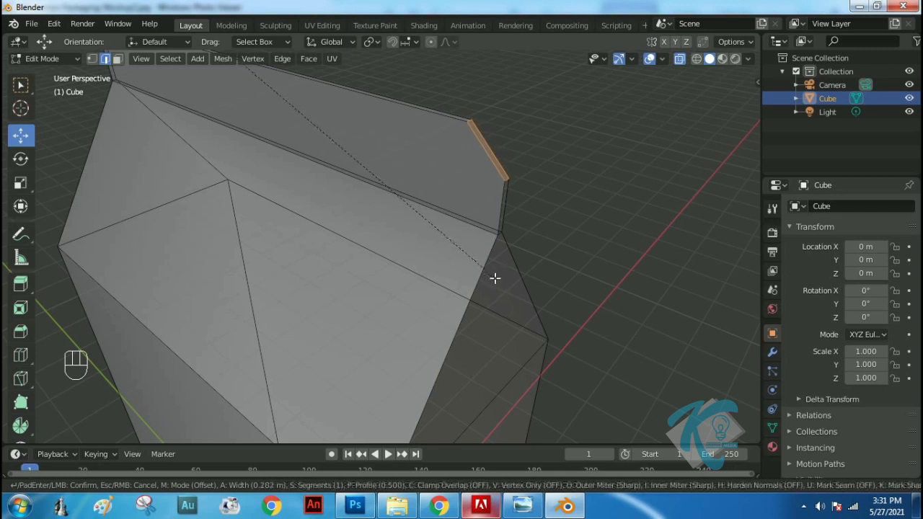
scroll(495, 279, "up", 3)
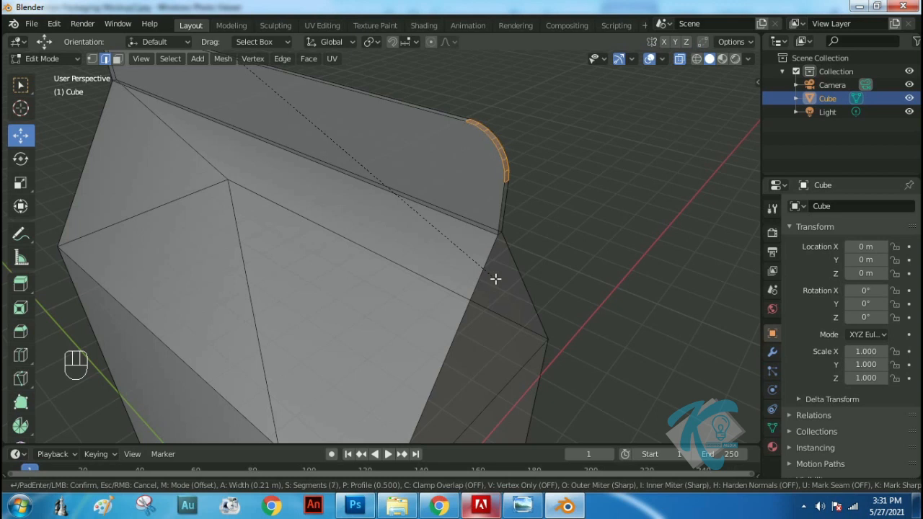
left_click(495, 279)
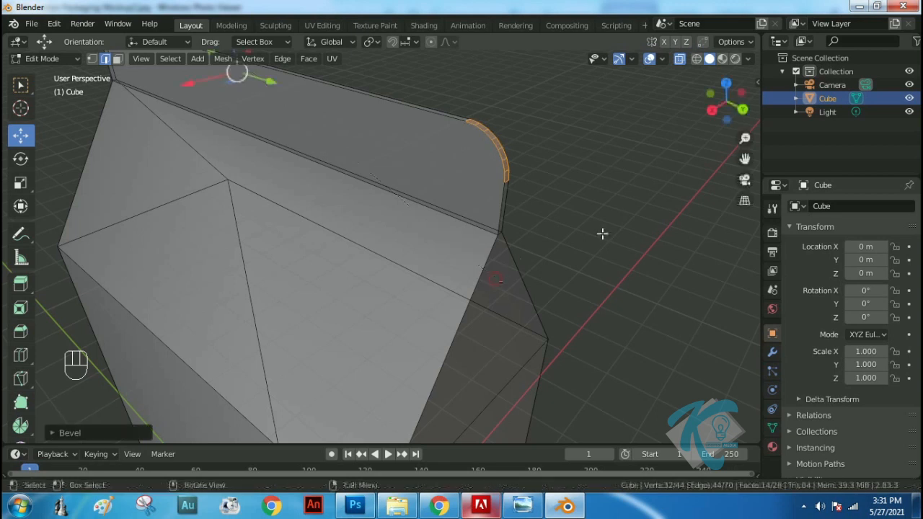
Examine the carton's top in the reference image Milk-Carton-Packaging-Mockup2.jpg in Windows Photo Viewer and return to Blender
scroll(566, 260, "down", 5)
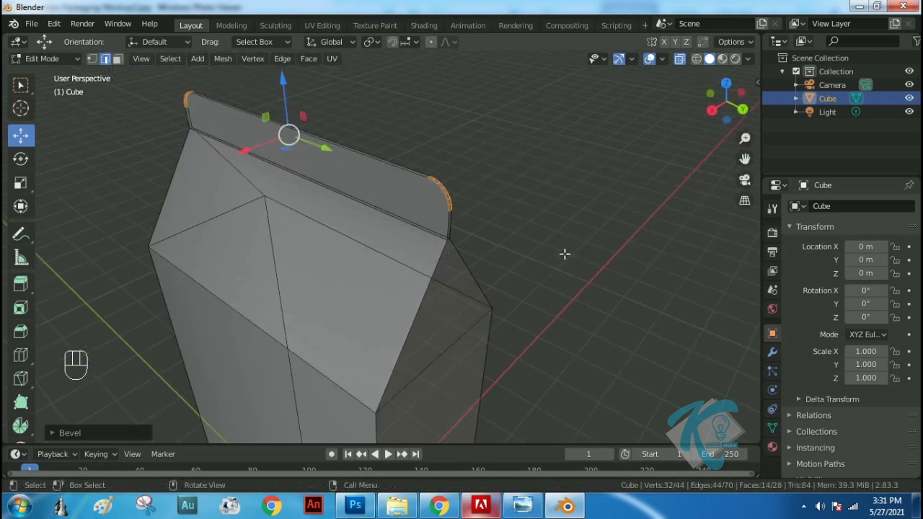
middle_click_drag(521, 230, 420, 244)
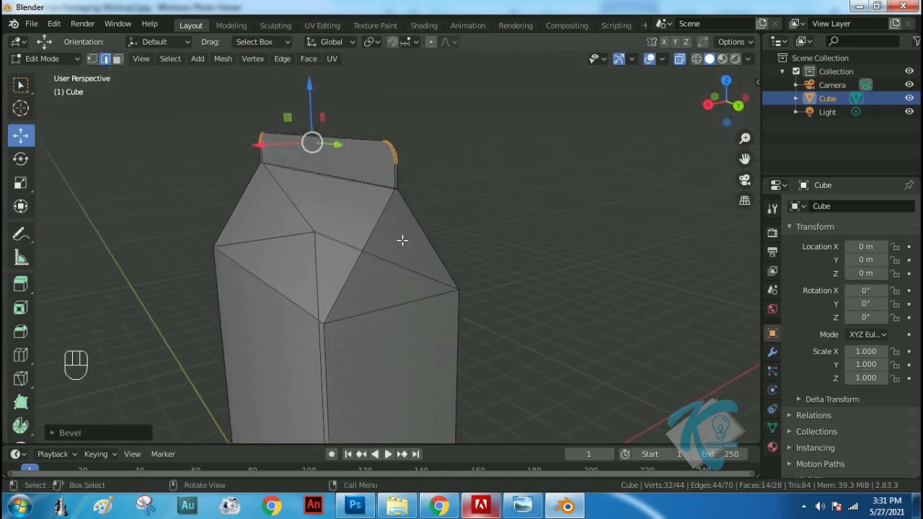
left_click(522, 506)
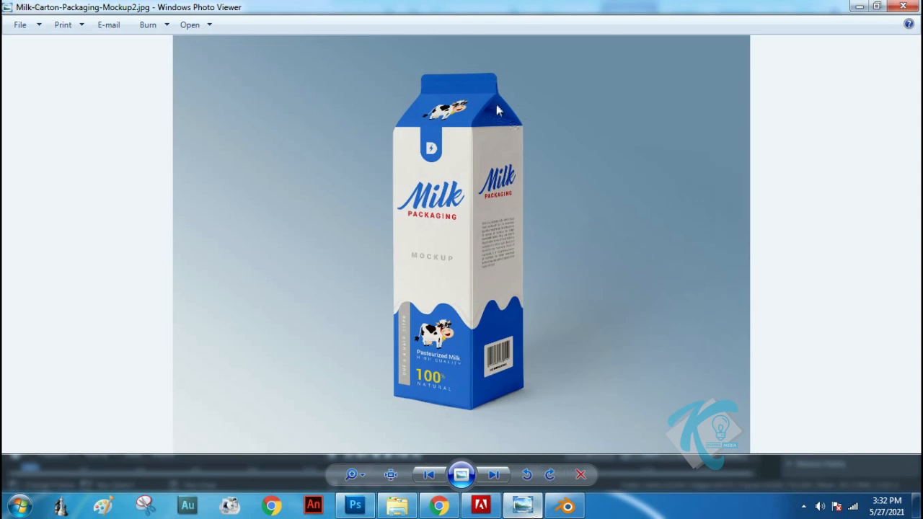
left_click(567, 505)
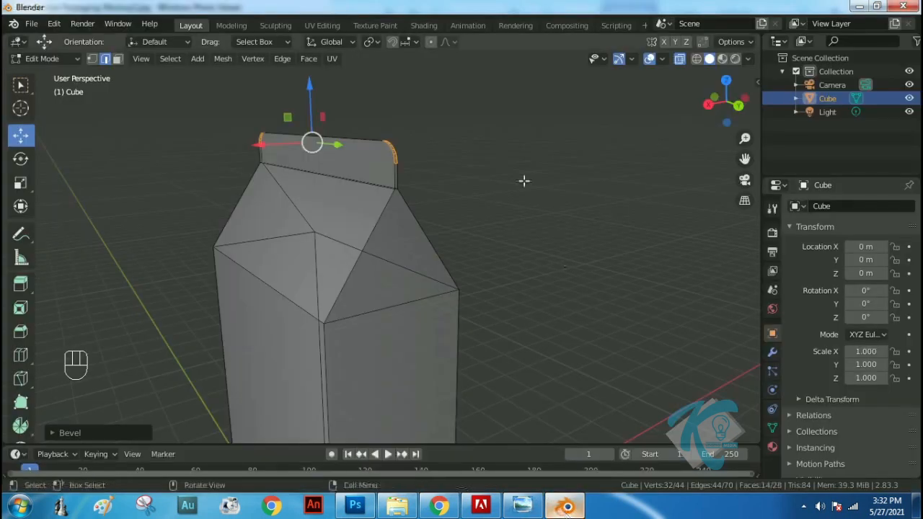
Inset the triangular gable face at one end of the carton's roof by about 0.02 m
left_click(118, 58)
left_click(394, 247)
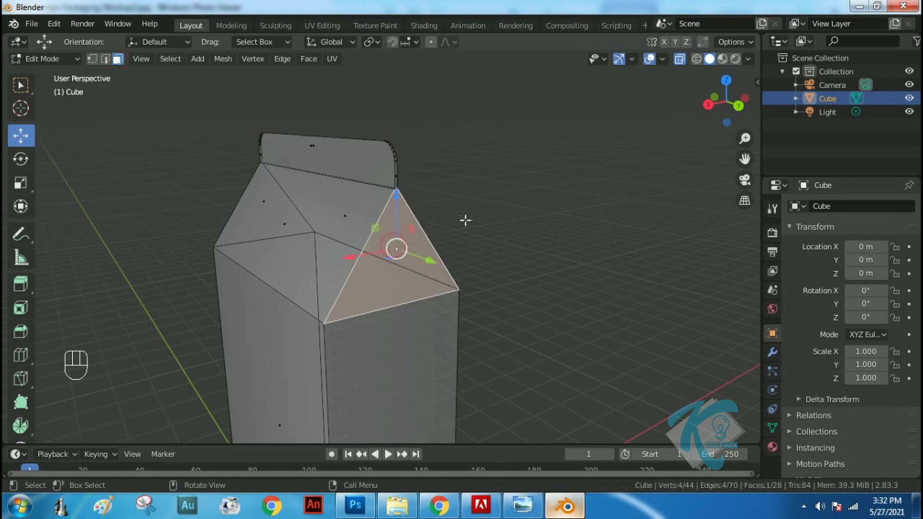
scroll(429, 247, "up", 2)
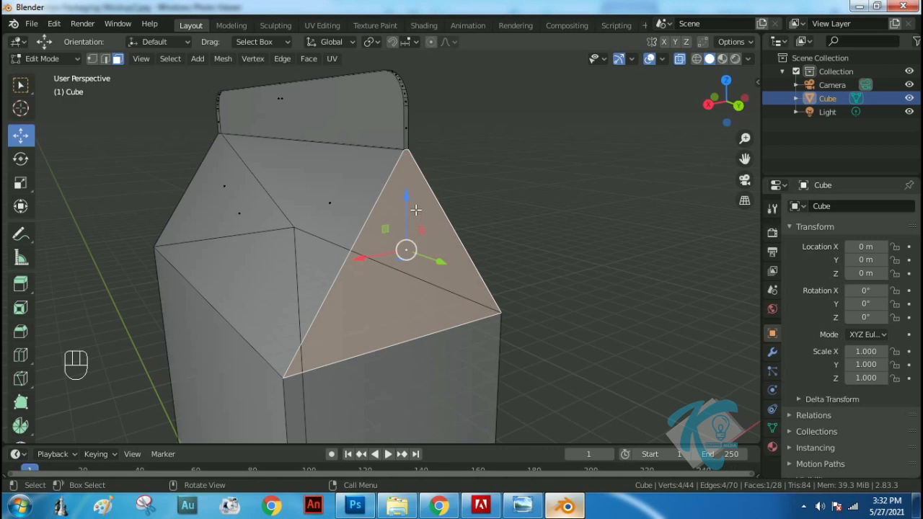
key("i")
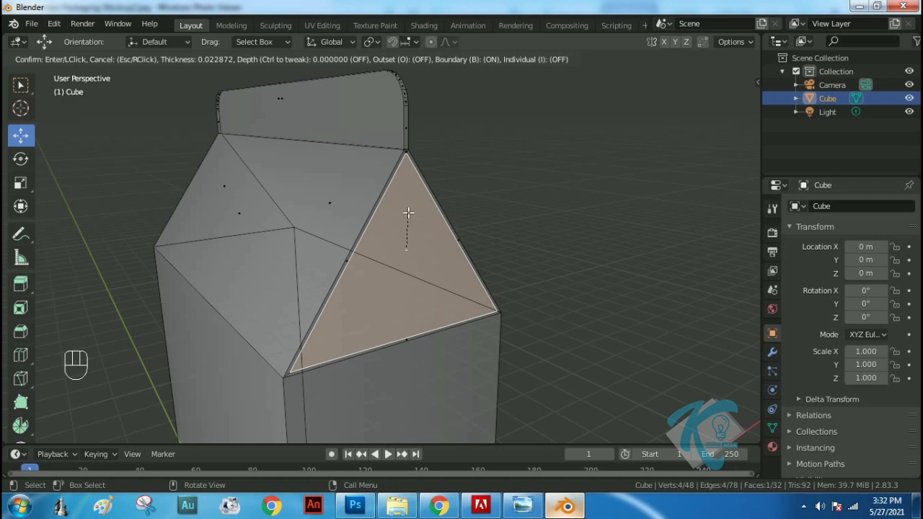
left_click(408, 212)
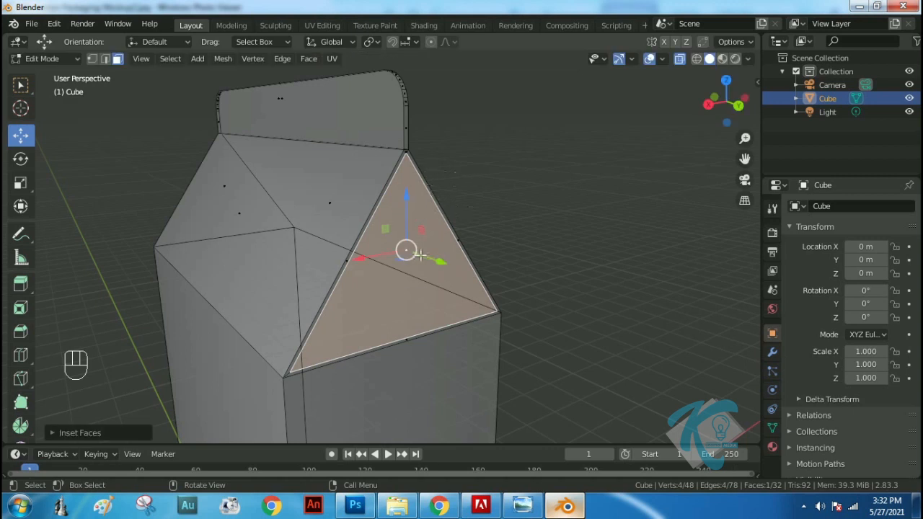
Extrude the inset gable triangle inward into the roof, and shift it slightly back outward along Y
key("e")
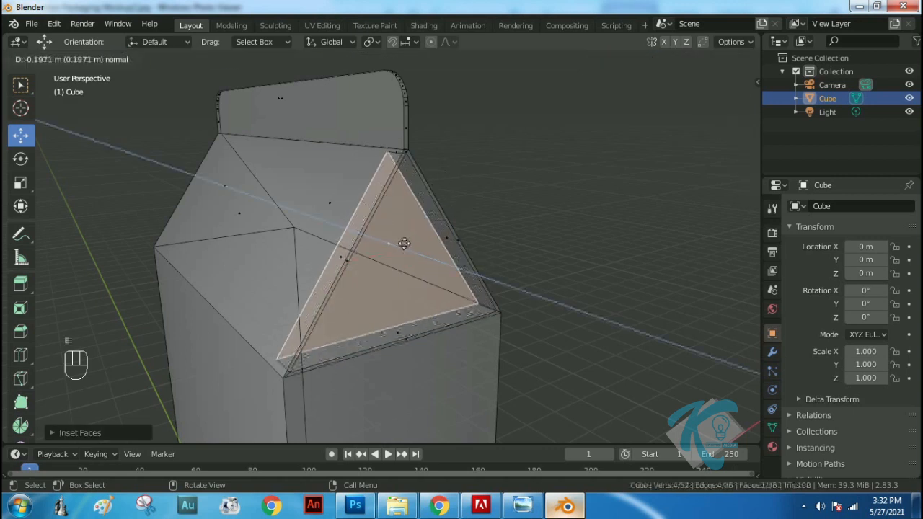
left_click(394, 239)
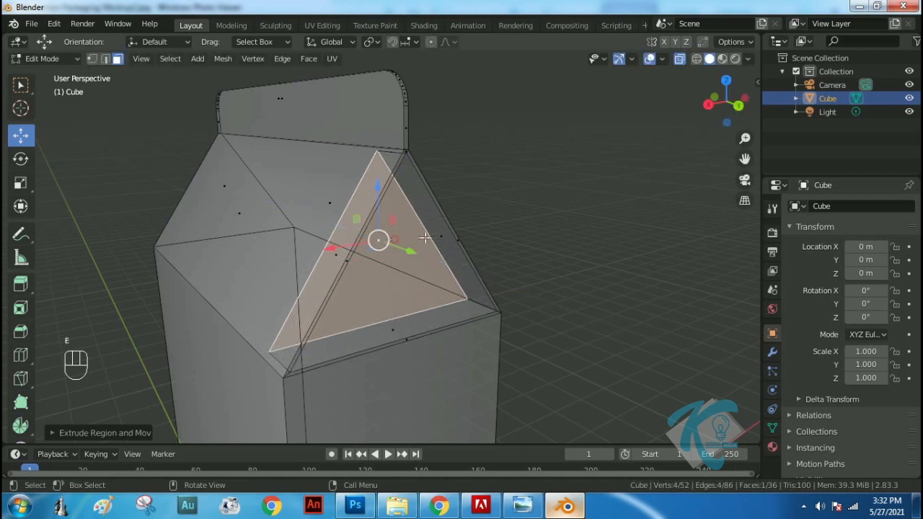
middle_click_drag(395, 239, 484, 241)
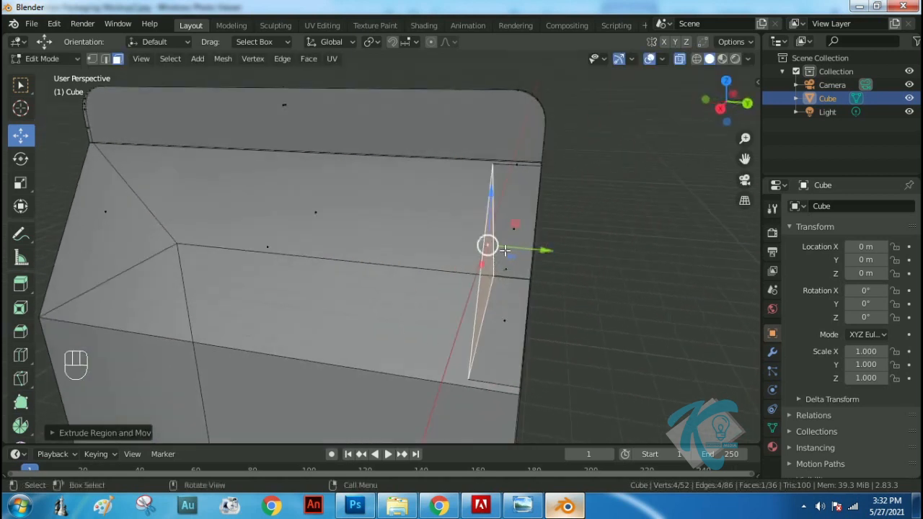
key("g")
key("y")
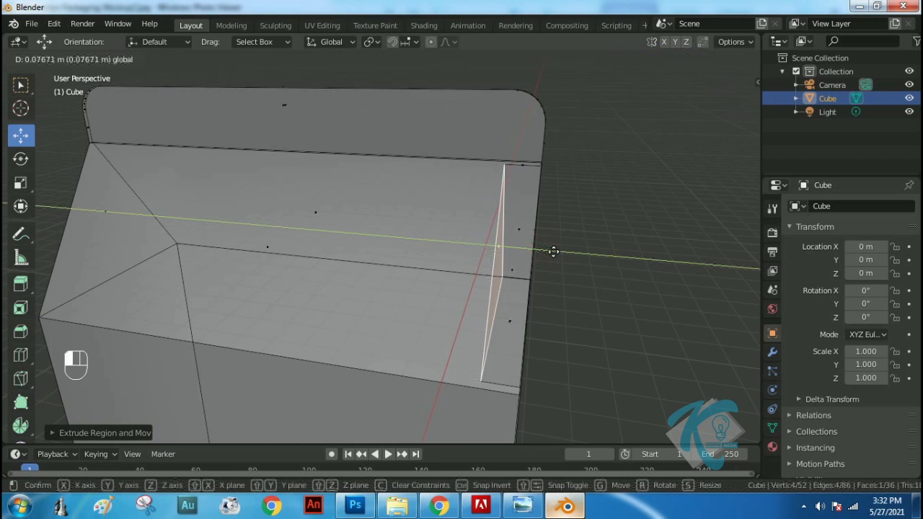
left_click(548, 252)
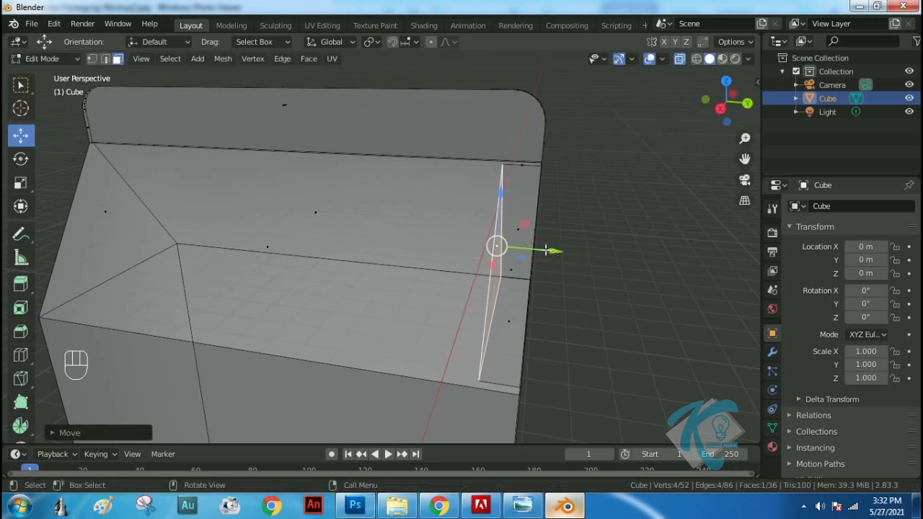
left_click_drag(546, 249, 541, 250)
Inset the triangular gable face at the opposite end of the roof by about 0.025 m
middle_click_drag(149, 257, 292, 234)
left_click(298, 221)
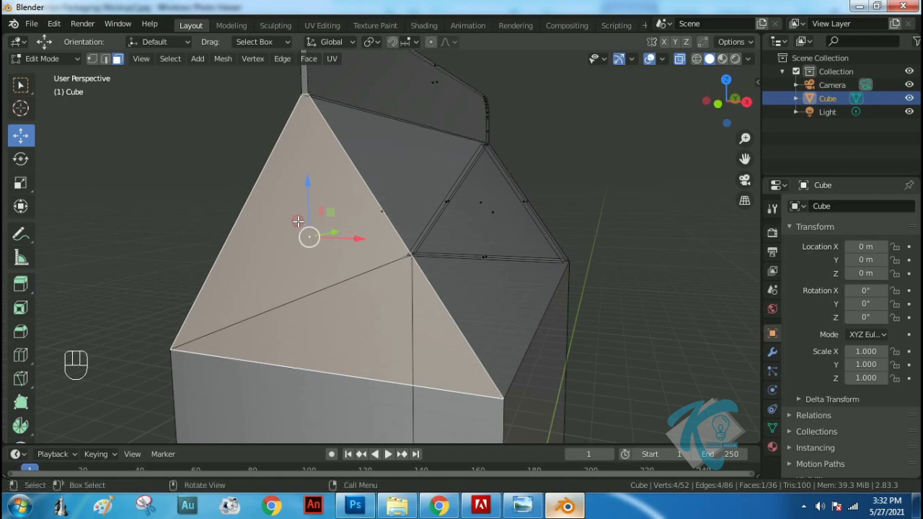
key("i")
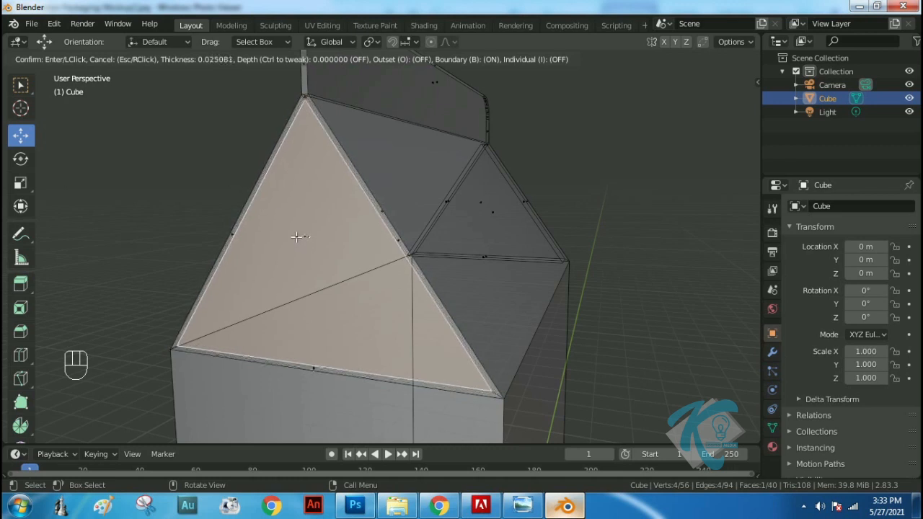
left_click(297, 237)
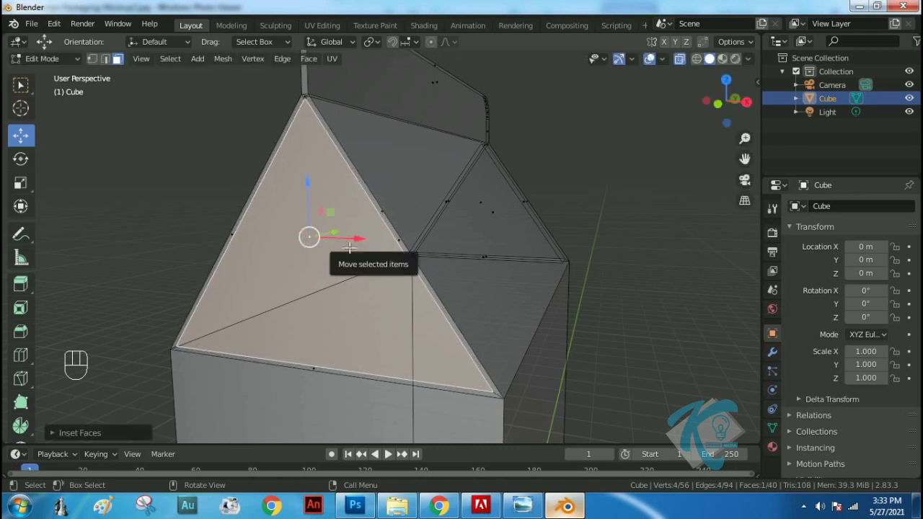
Extrude the opposite inset triangle inward about 0.27 m, adjust its depth slightly along Y and clear the selection
key("e")
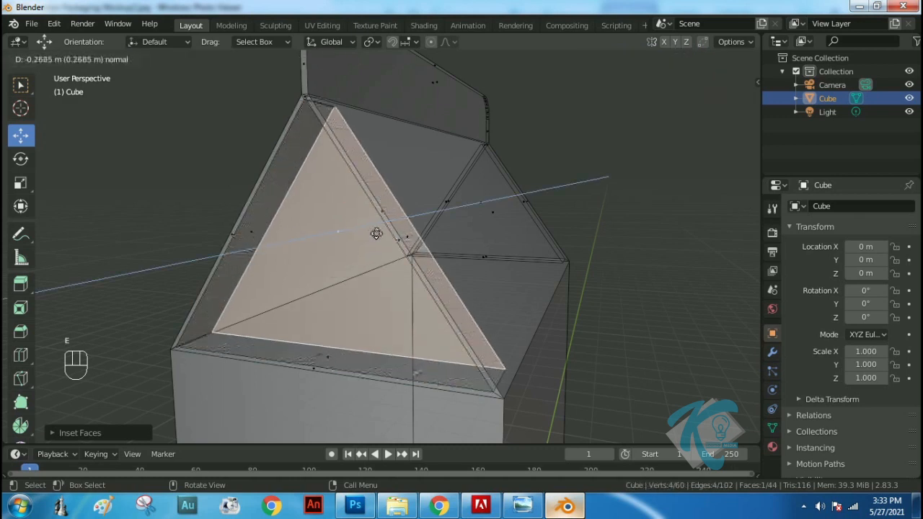
left_click(375, 233)
middle_click_drag(537, 191, 453, 202)
scroll(480, 195, "down", 3)
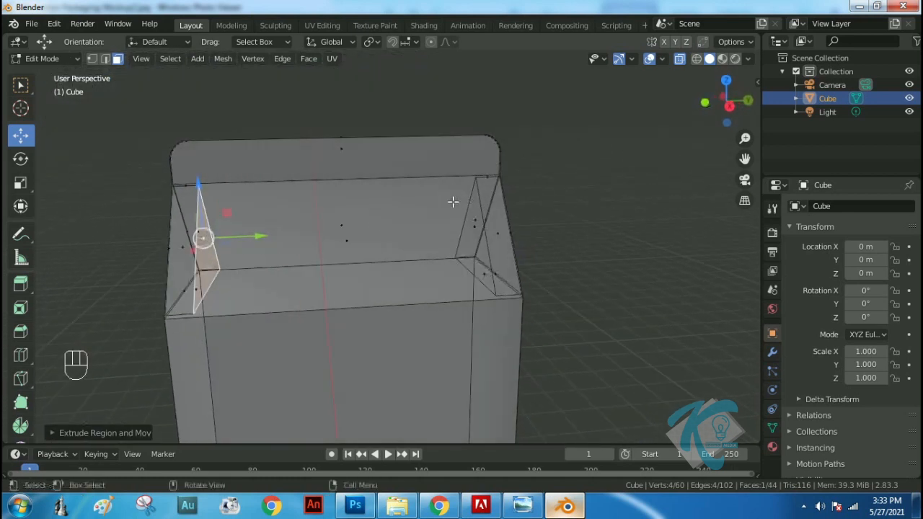
middle_click_drag(254, 243, 245, 245)
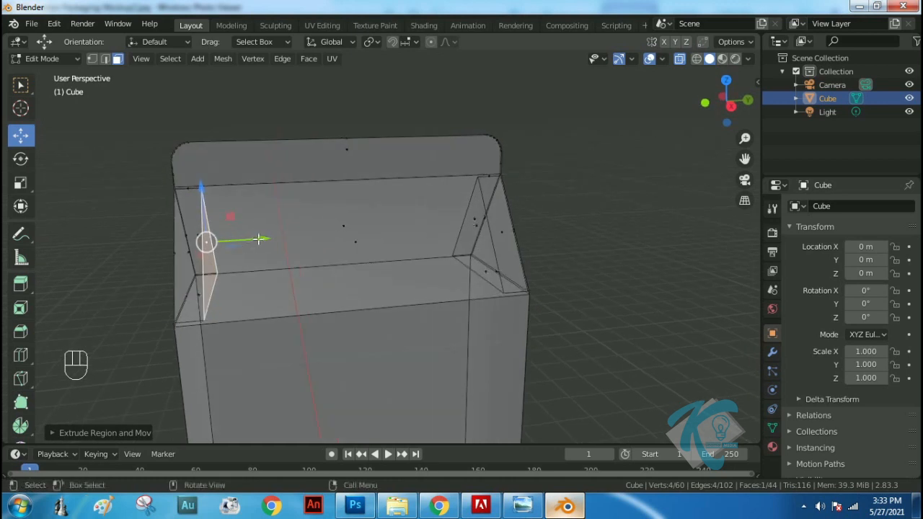
left_click_drag(258, 238, 253, 239)
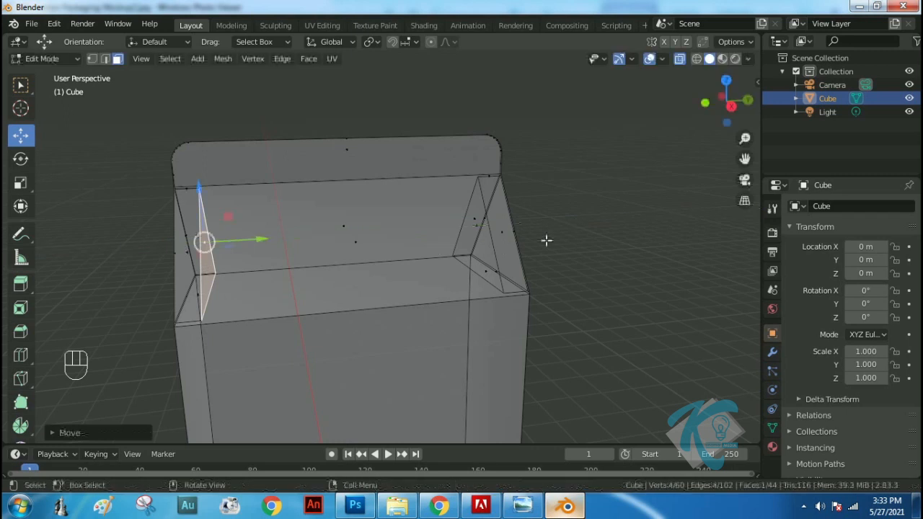
left_click(579, 222)
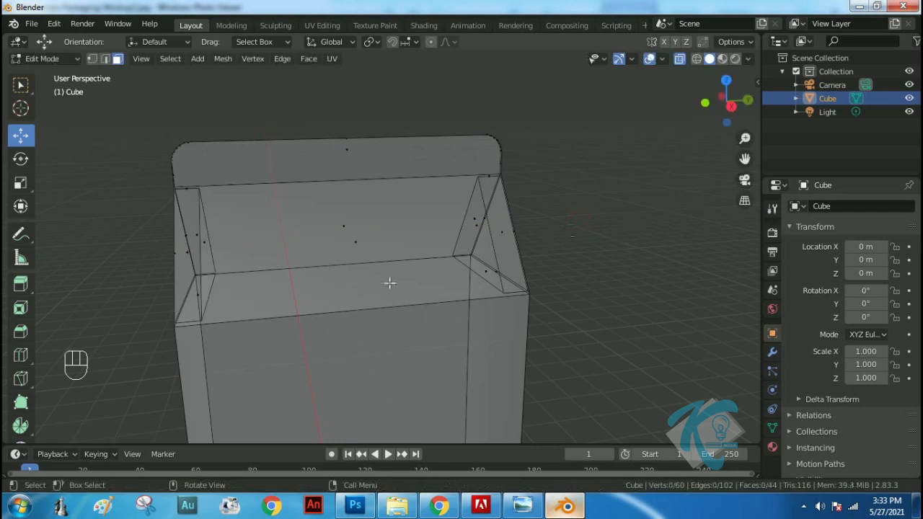
Examine the folded gable end in the reference image Milk-Carton-Packaging-Mockup2.jpg in Windows Photo Viewer and return to Blender
scroll(528, 265, "down", 2)
scroll(528, 264, "up", 2)
scroll(498, 261, "up", 1)
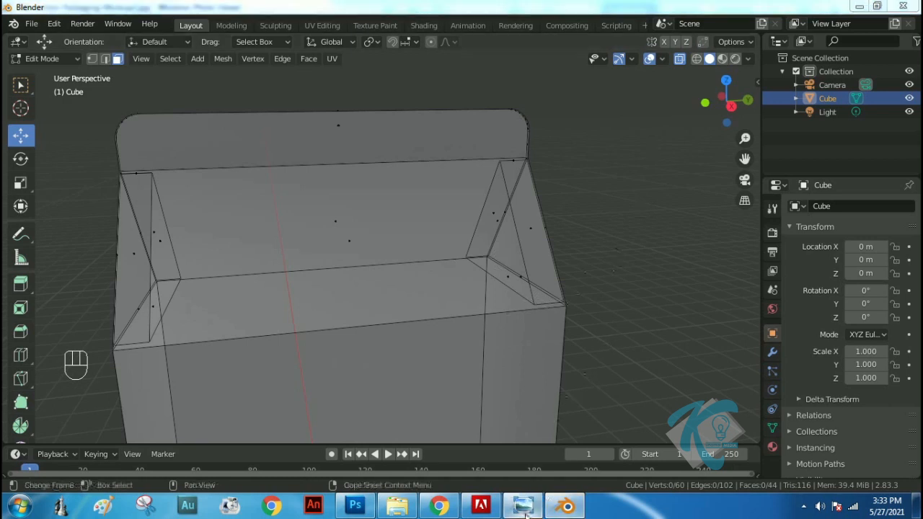
left_click(524, 507)
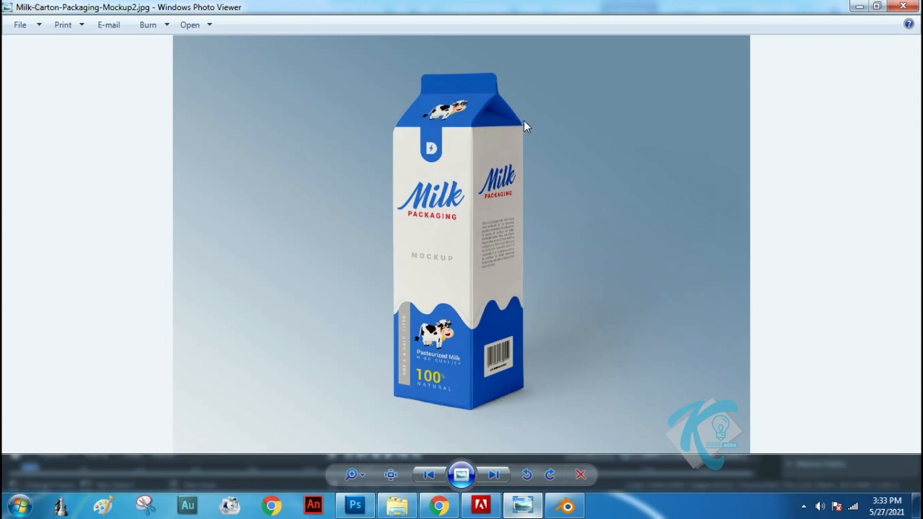
left_click(567, 506)
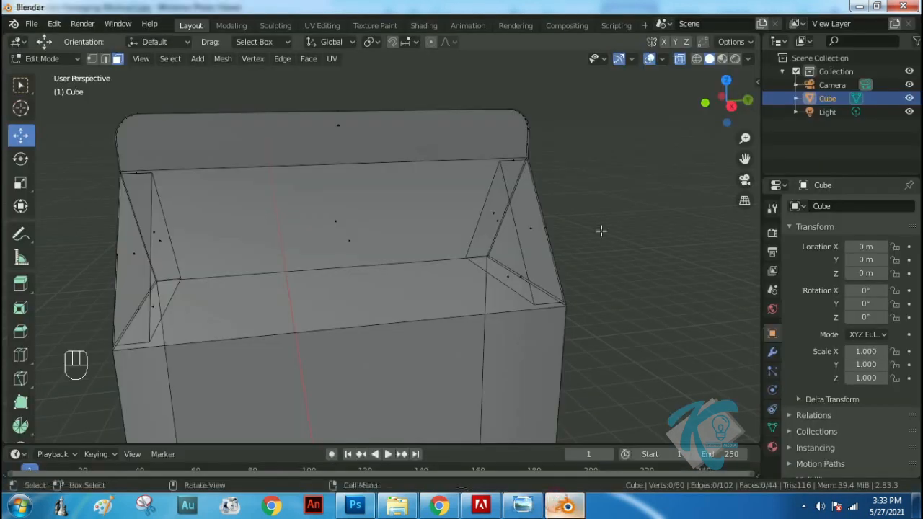
Switch to vertex selection, turn on snapping to Vertex and enable Auto Merge
left_click(91, 59)
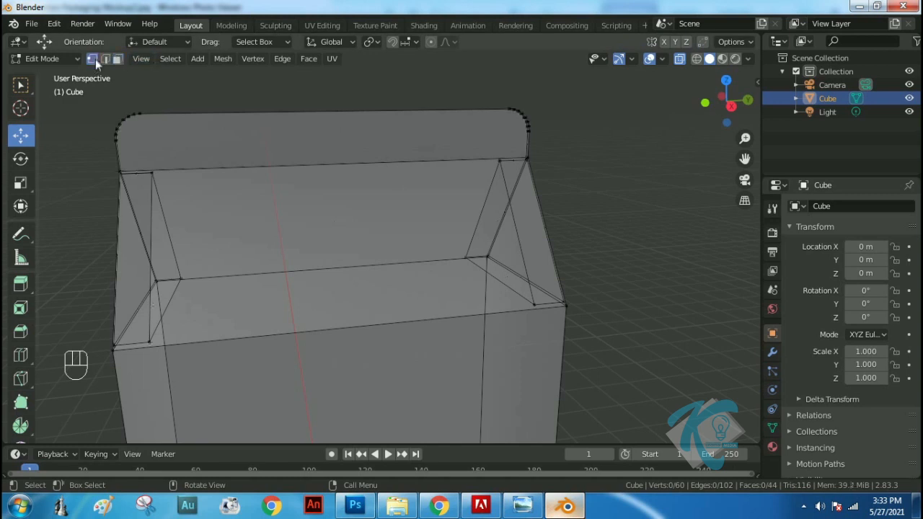
left_click(393, 43)
left_click(414, 41)
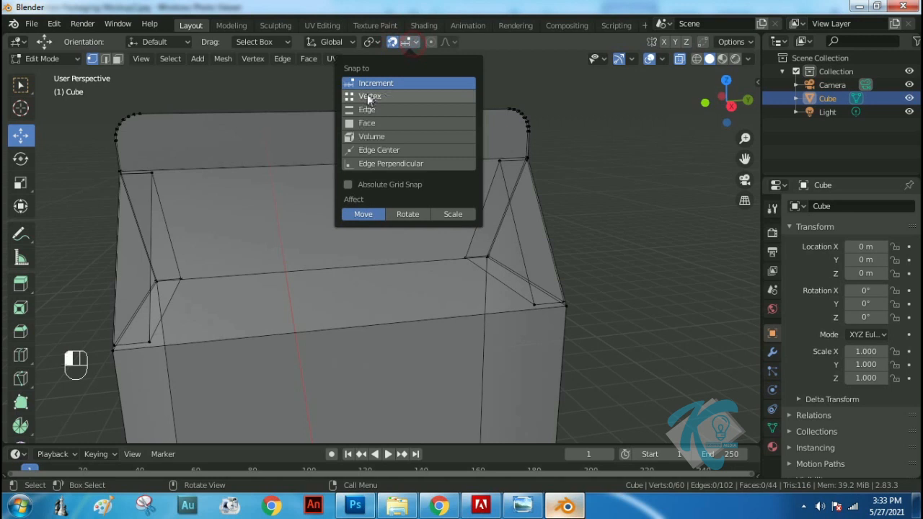
left_click(373, 98)
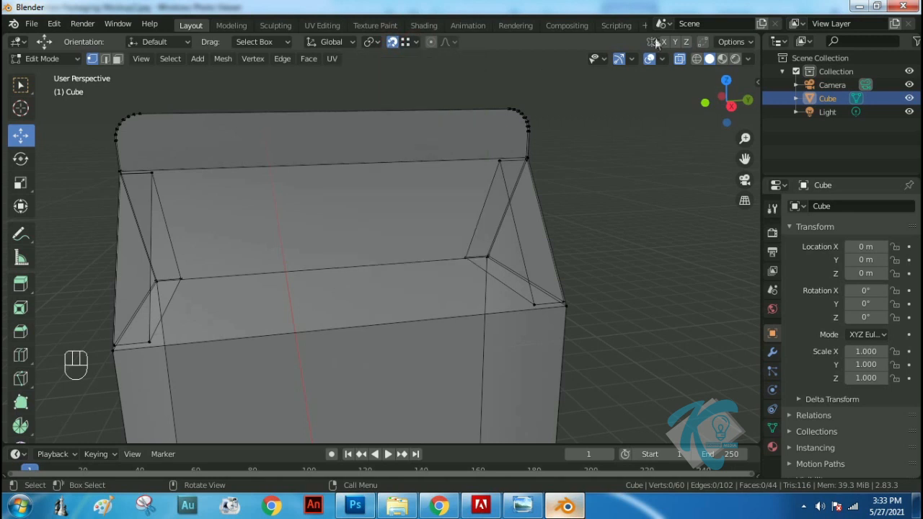
left_click(703, 43)
left_click(750, 45)
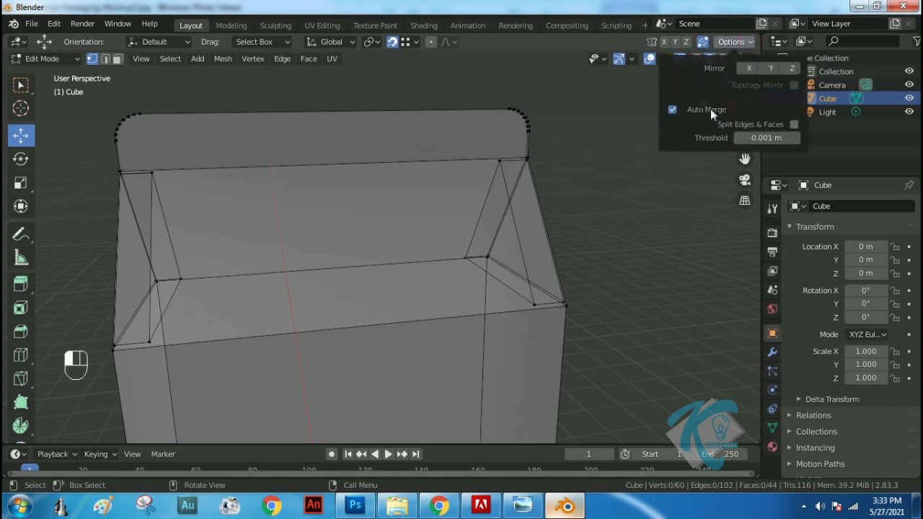
left_click(751, 45)
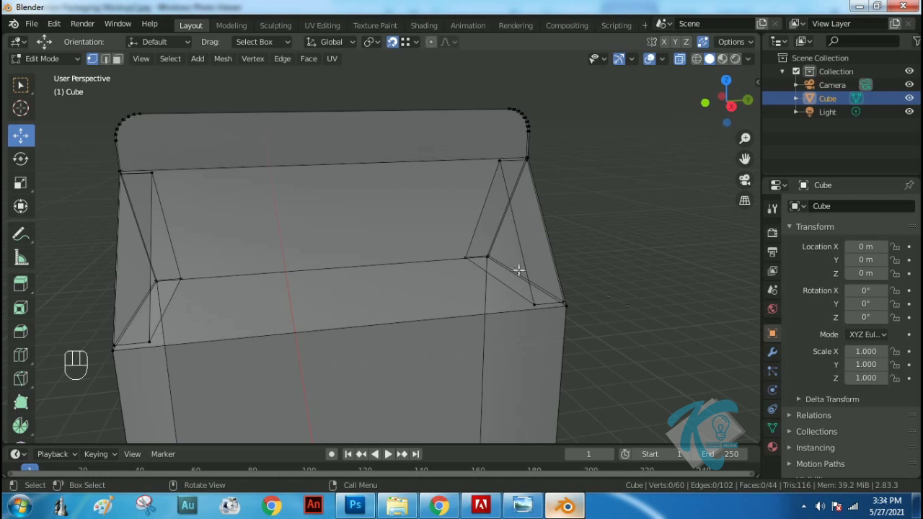
Snap both lower corners of one recessed gable triangle onto the matching corners of its inset border to merge them
scroll(509, 263, "up", 5)
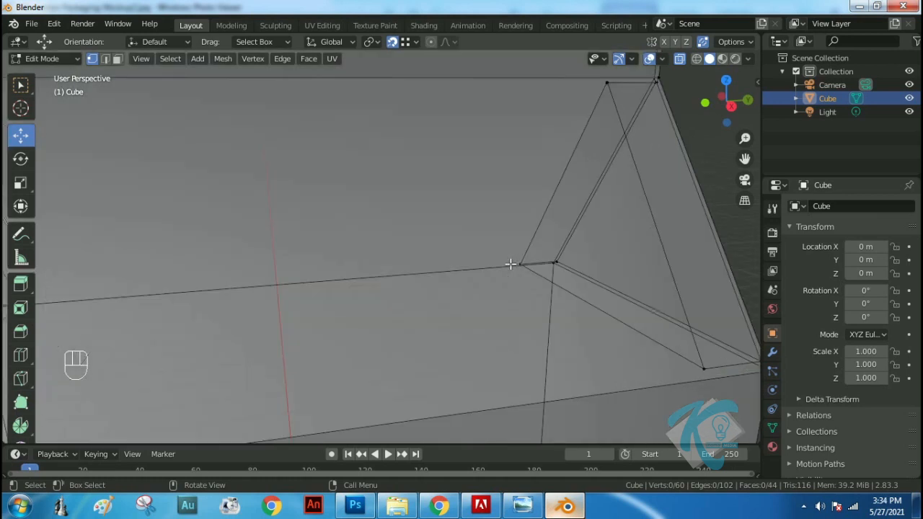
middle_click_drag(642, 262, 533, 255)
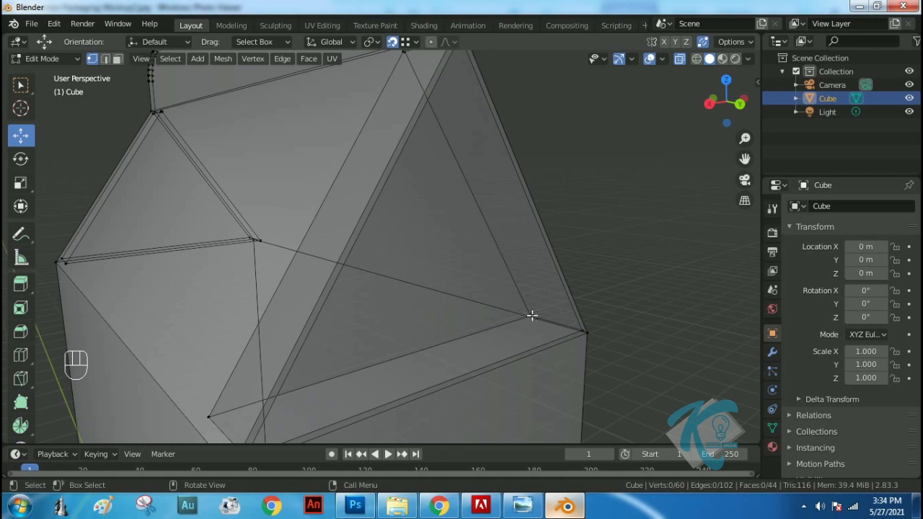
left_click(532, 315)
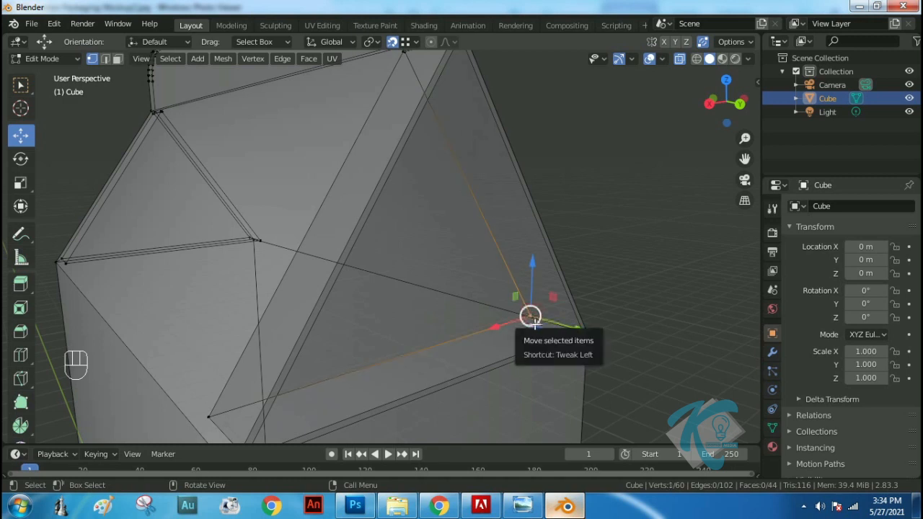
key("g")
left_click(581, 330)
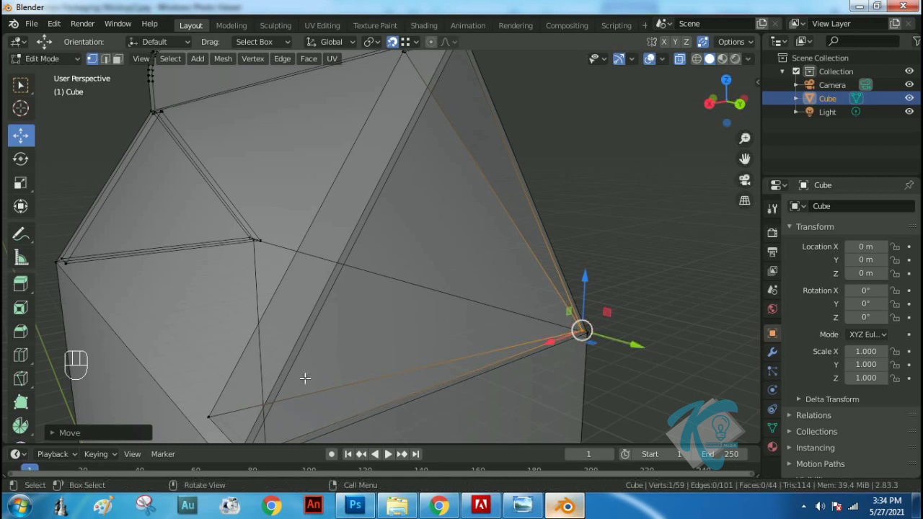
middle_click_drag(379, 371, 374, 298, "shift")
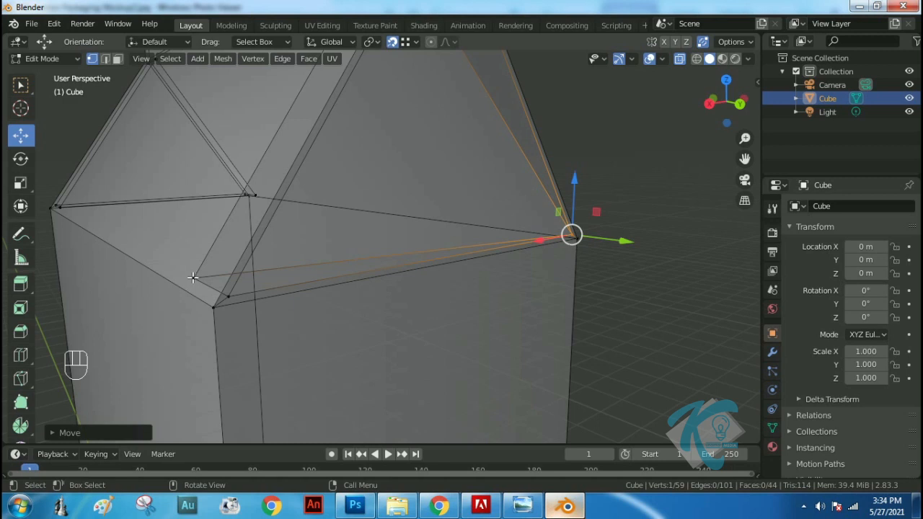
left_click(193, 277)
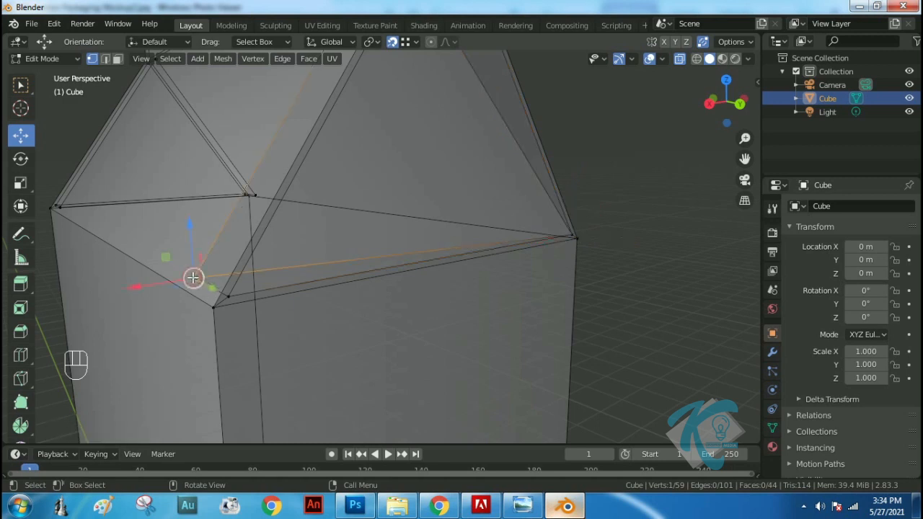
key("g")
left_click(232, 299)
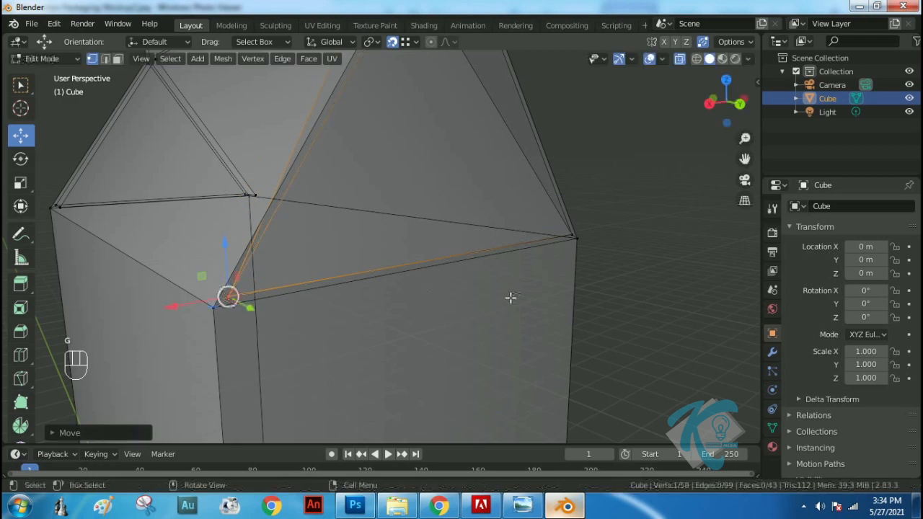
Snap both lower corners of the opposite recessed gable triangle onto the matching corners of its inset border to merge them
middle_click_drag(167, 211, 329, 241)
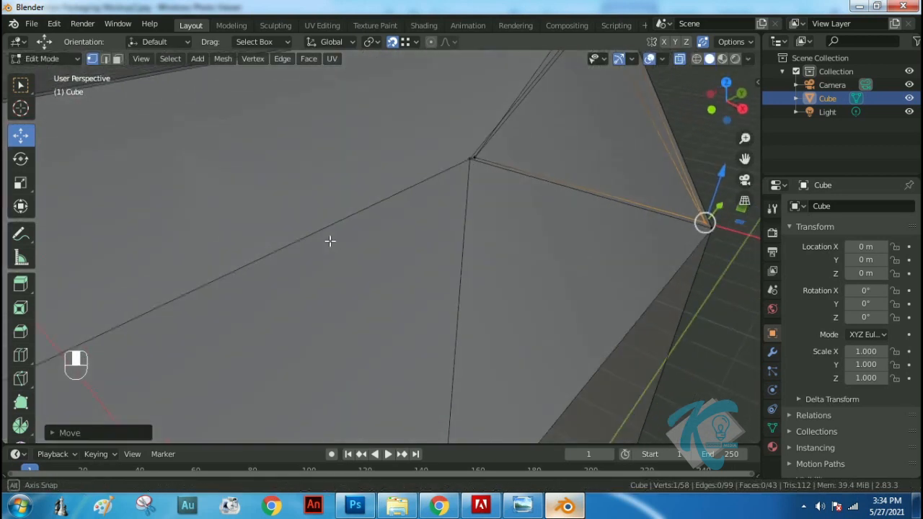
scroll(329, 254, "down", 3)
middle_click_drag(327, 362, 341, 258, "shift")
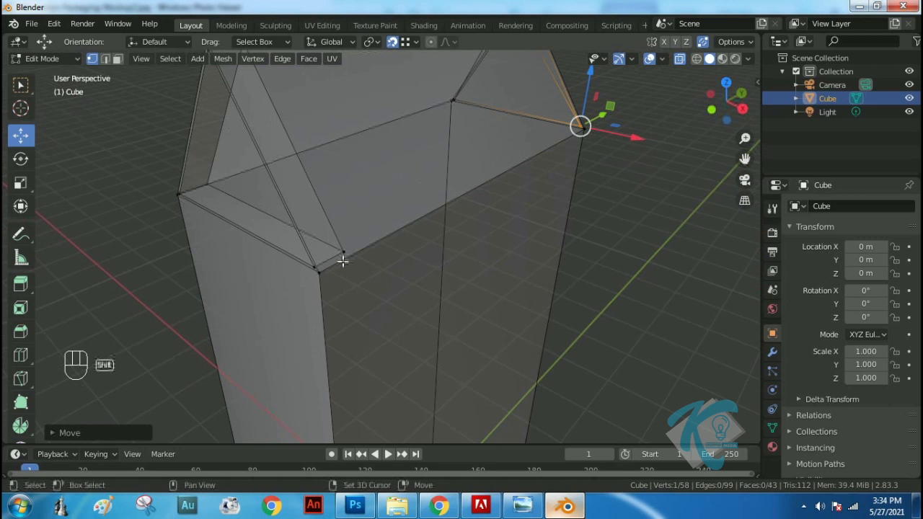
left_click(340, 251)
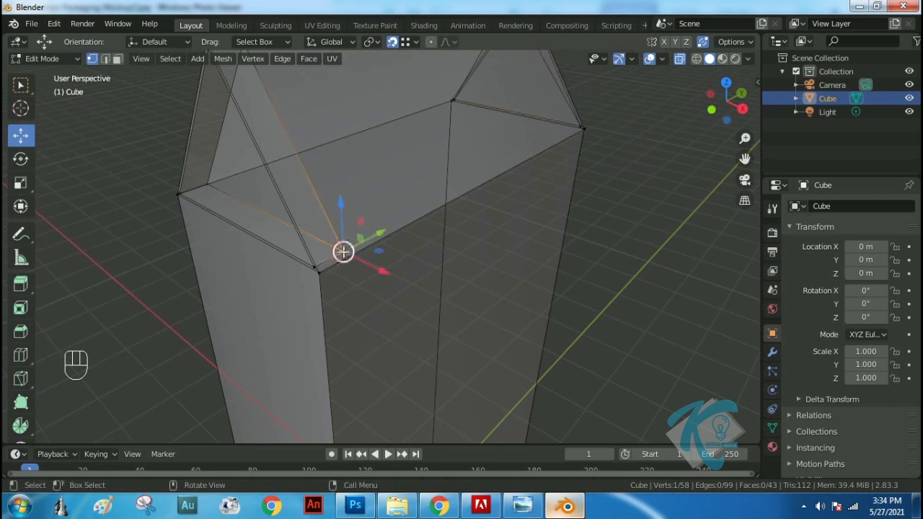
key("g")
left_click(315, 265)
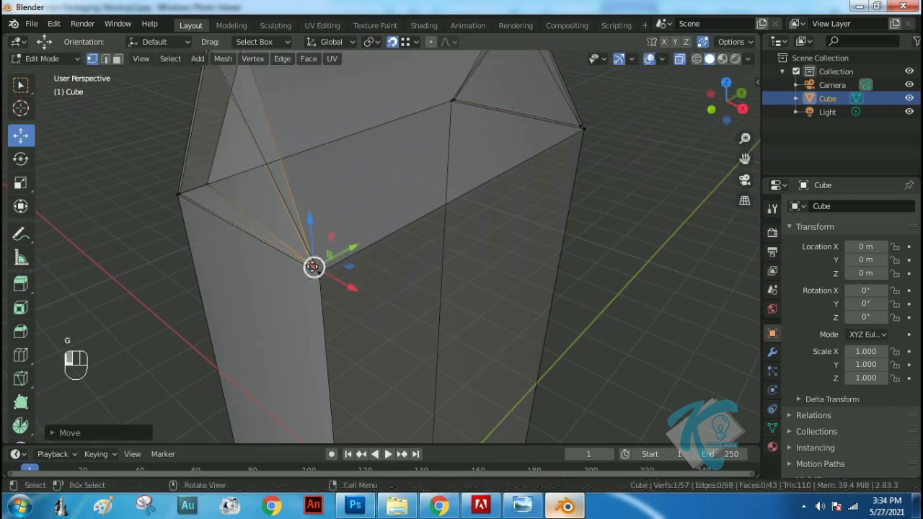
scroll(167, 211, "up", 7)
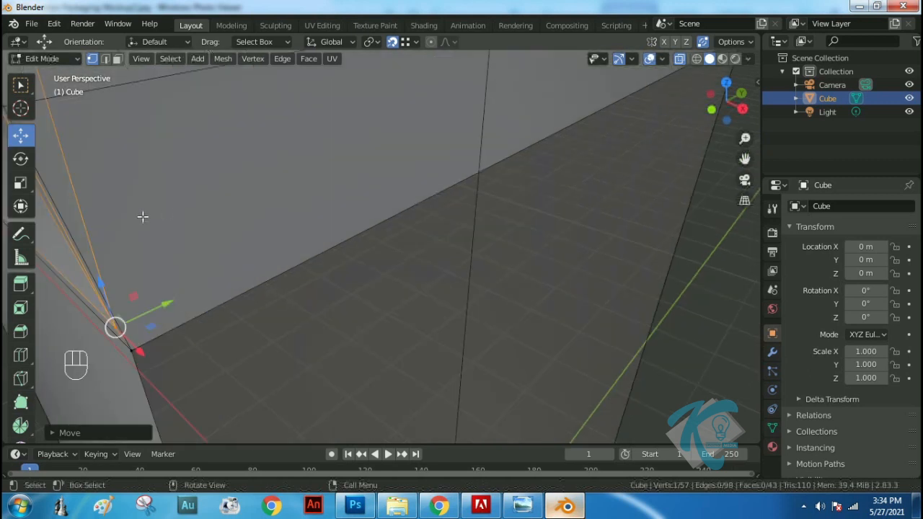
middle_click_drag(87, 179, 254, 189, "shift")
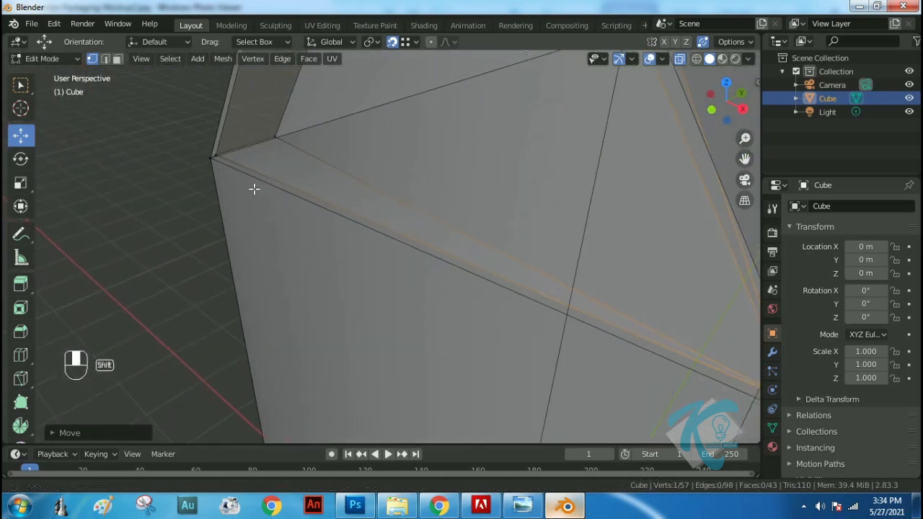
left_click(276, 137)
key("g")
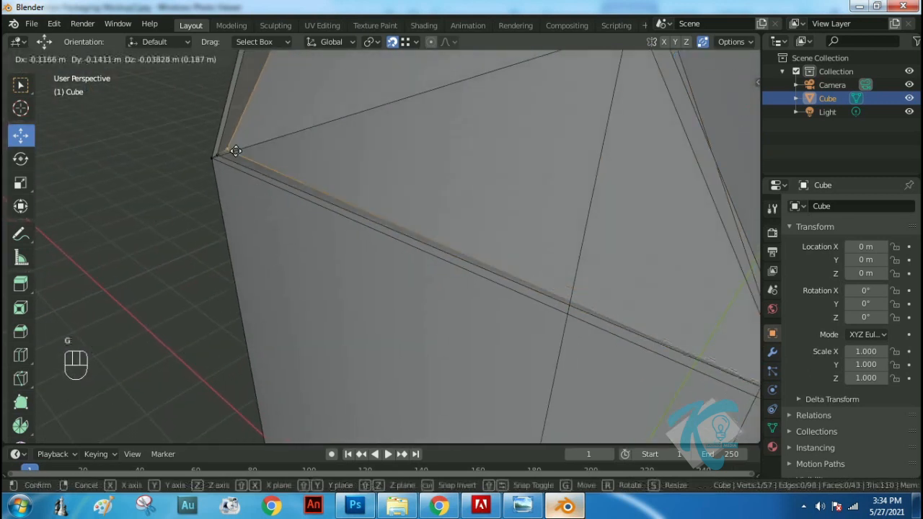
left_click(219, 154)
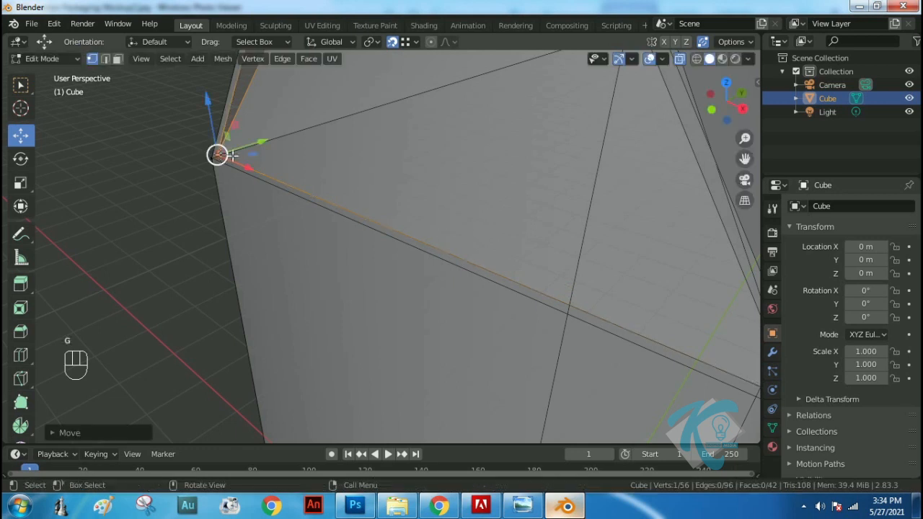
Turn off X-ray display in the viewport and look over the whole carton
scroll(411, 192, "down", 6)
middle_click_drag(603, 229, 663, 113)
left_click(680, 59)
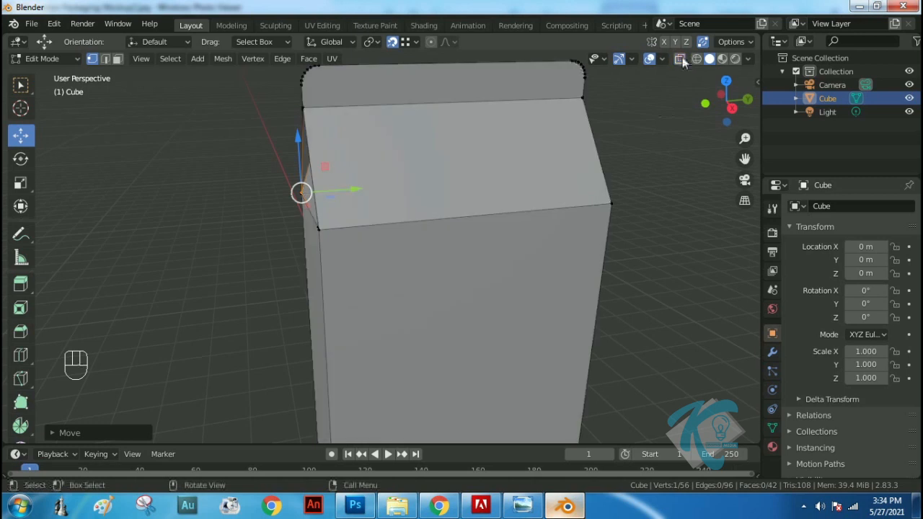
middle_click_drag(380, 231, 528, 303)
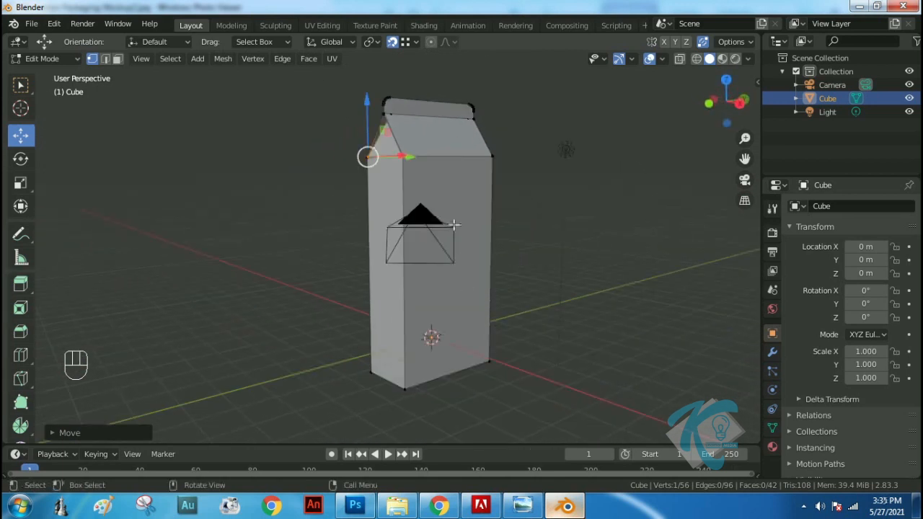
Switch to face selection, select the entire carton mesh and unwrap it with Smart UV Project
left_click(118, 59)
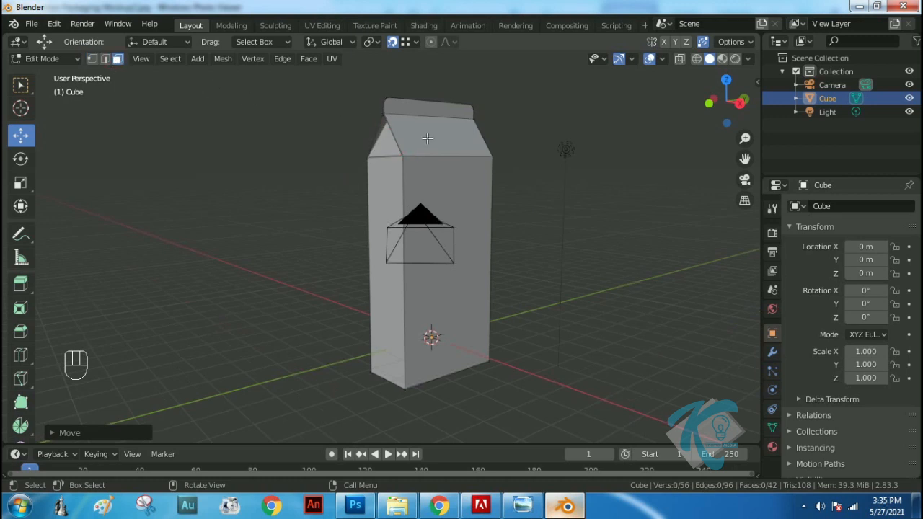
key("a")
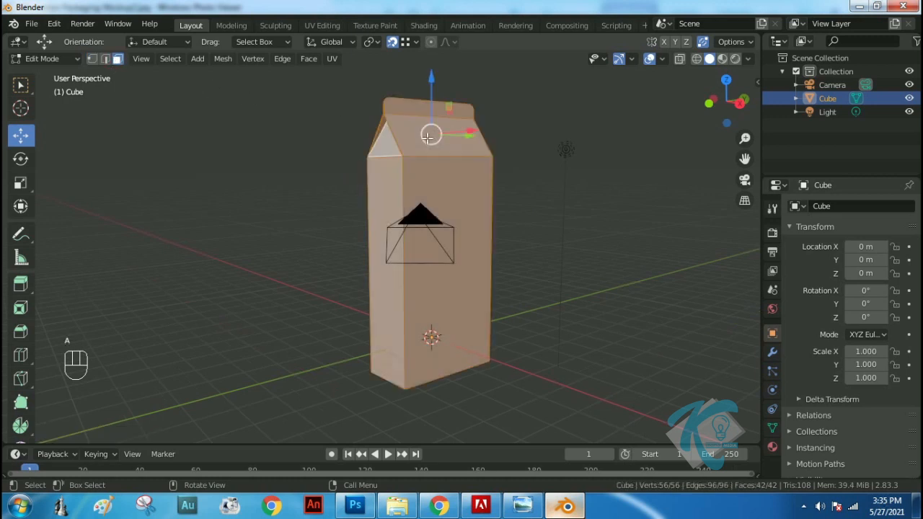
key("u")
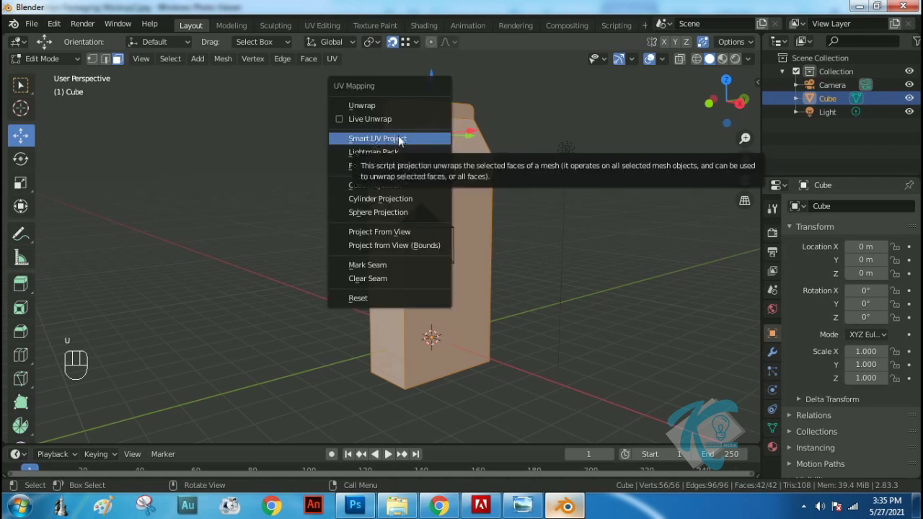
left_click(375, 138)
left_click(397, 246)
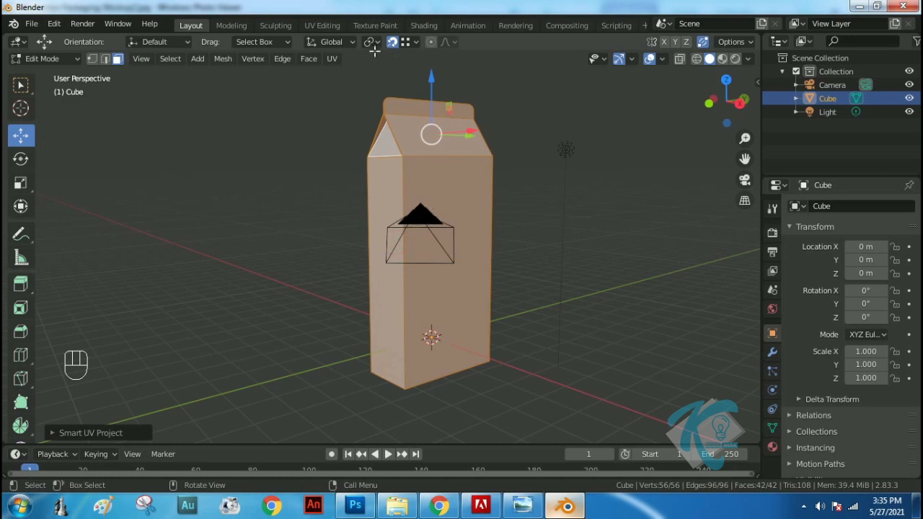
Switch to the UV Editing workspace and start a new image named TEKSTUR KOTAK
left_click(317, 26)
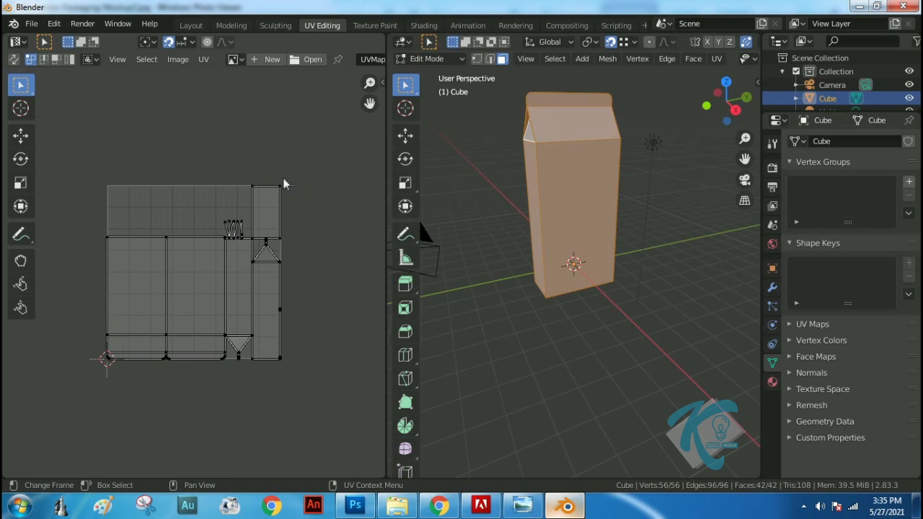
left_click(270, 64)
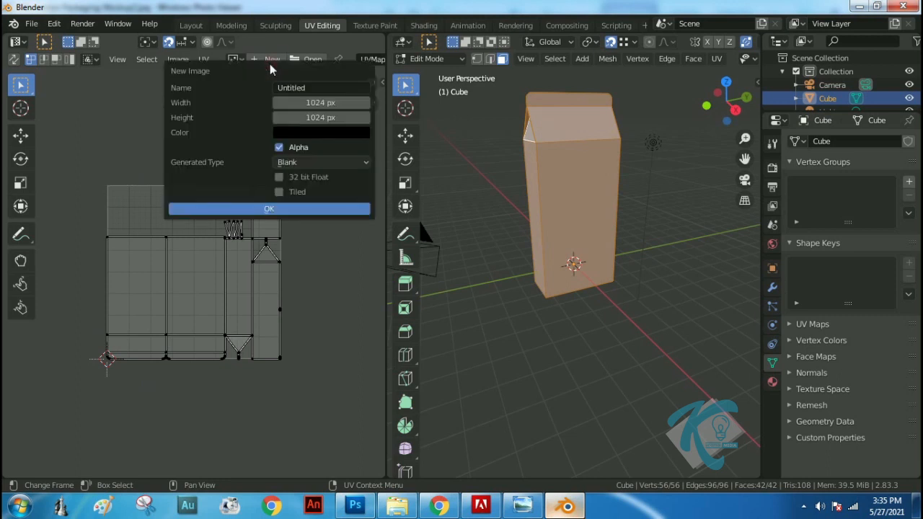
left_click(317, 90)
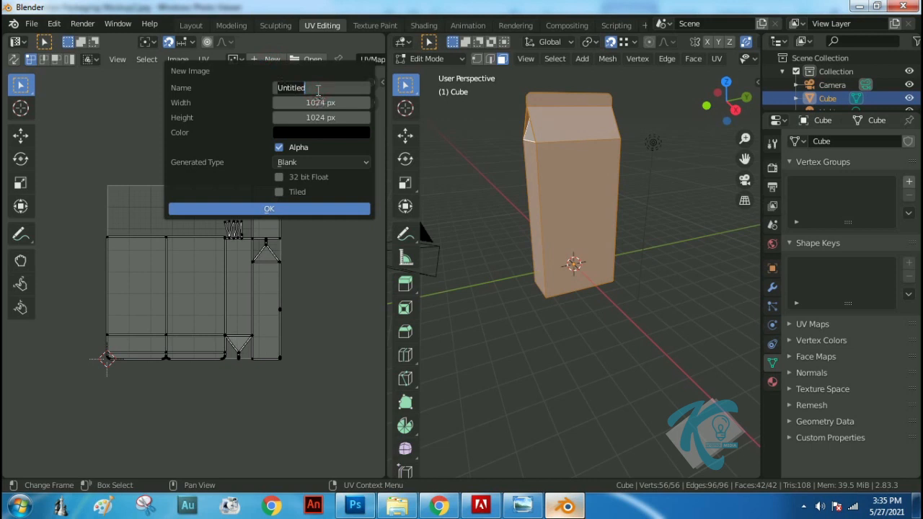
type("Te")
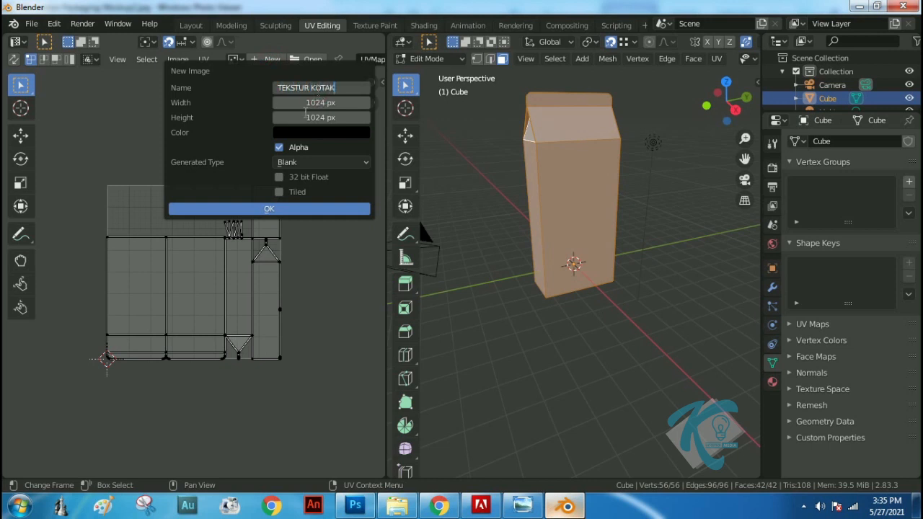
key("Return")
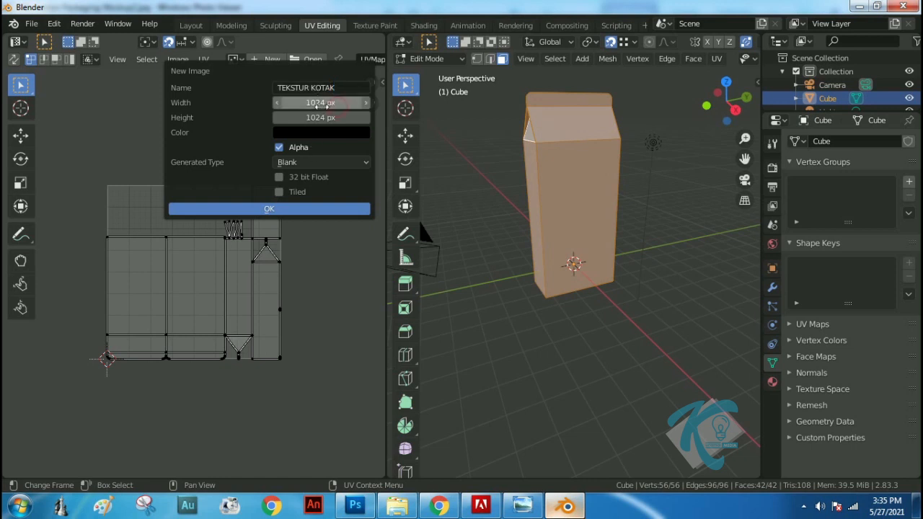
Set the new image's width and height to 2048 px each
left_click(326, 102)
left_click(326, 103)
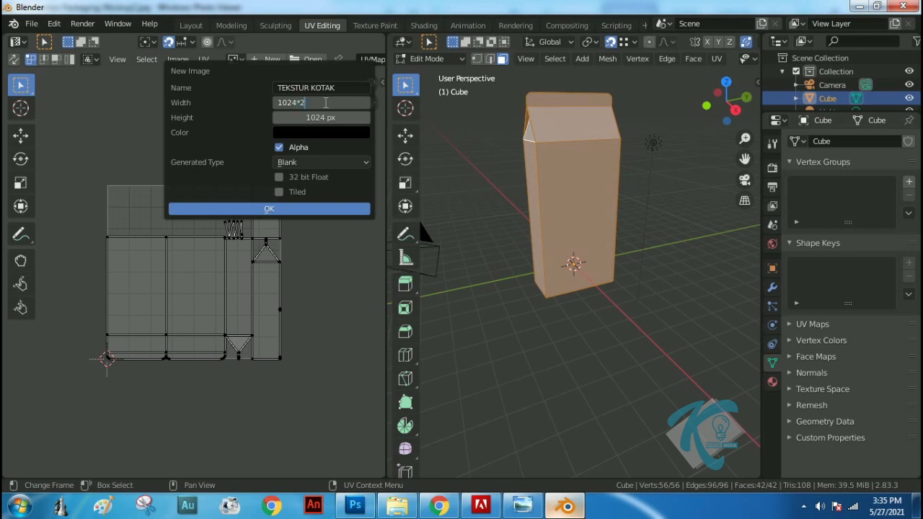
type("*2")
key("Return")
left_click(314, 103)
left_click(306, 119)
type("2048")
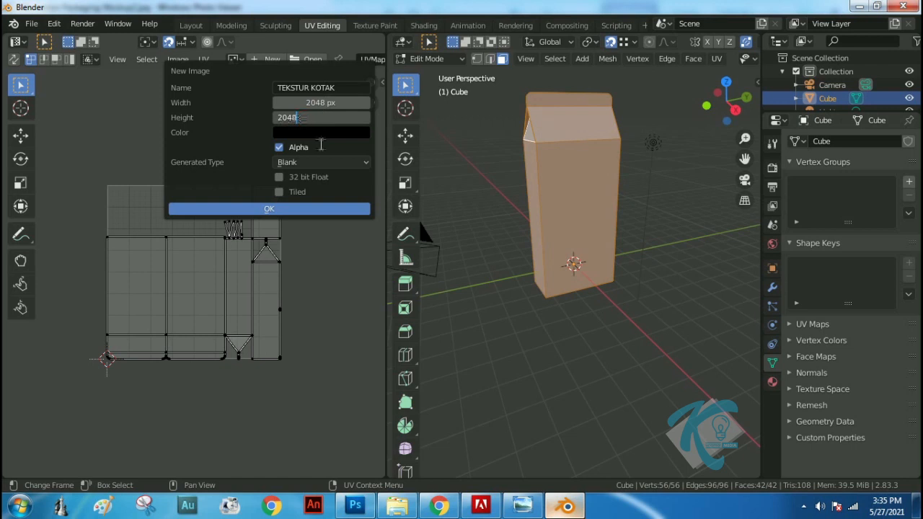
key("Return")
Change the new image's fill color to white and create it behind the UV layout
left_click(322, 133)
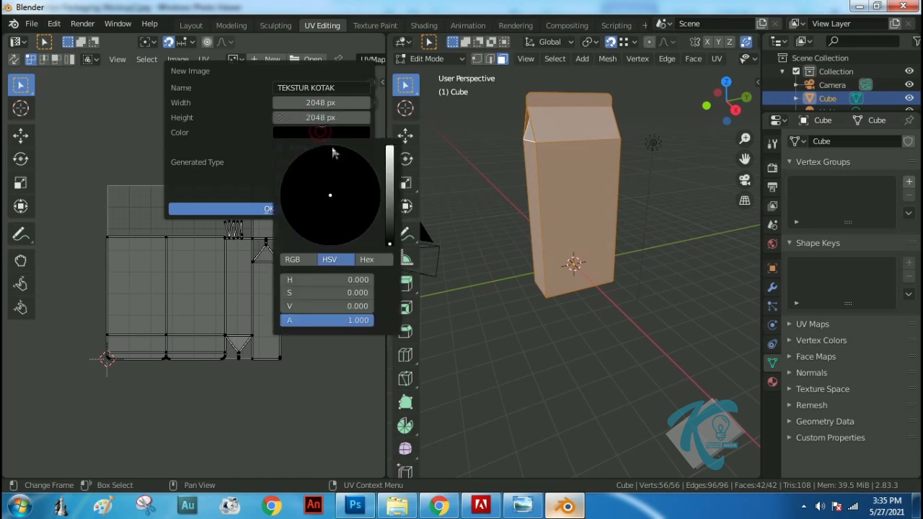
left_click_drag(389, 225, 402, 126)
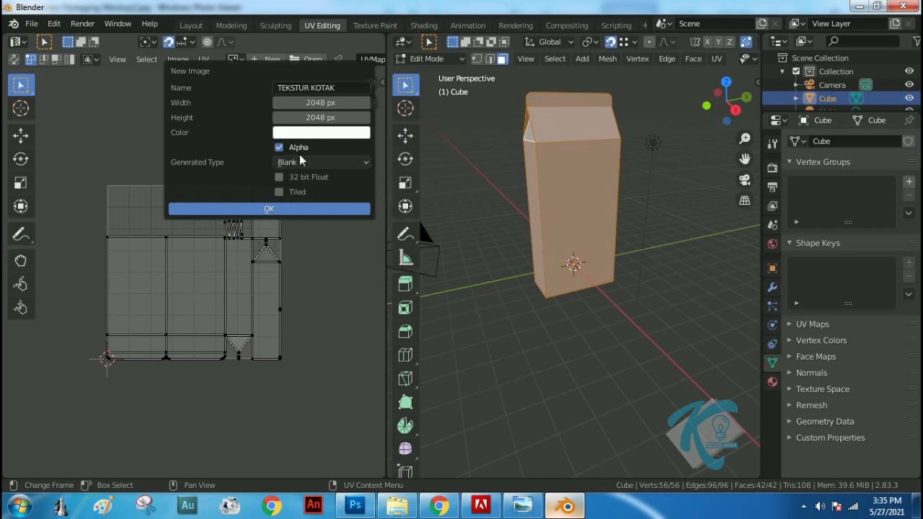
left_click(273, 209)
scroll(250, 222, "down", 4)
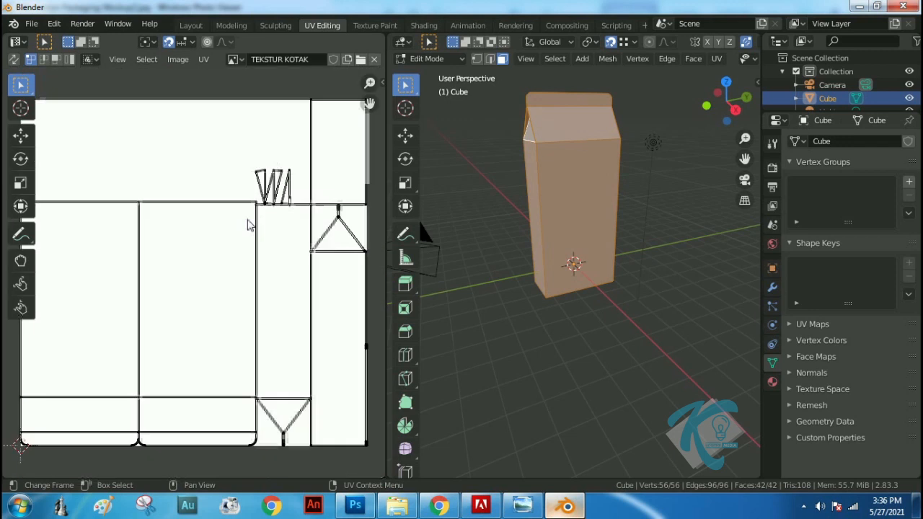
scroll(249, 224, "up", 1)
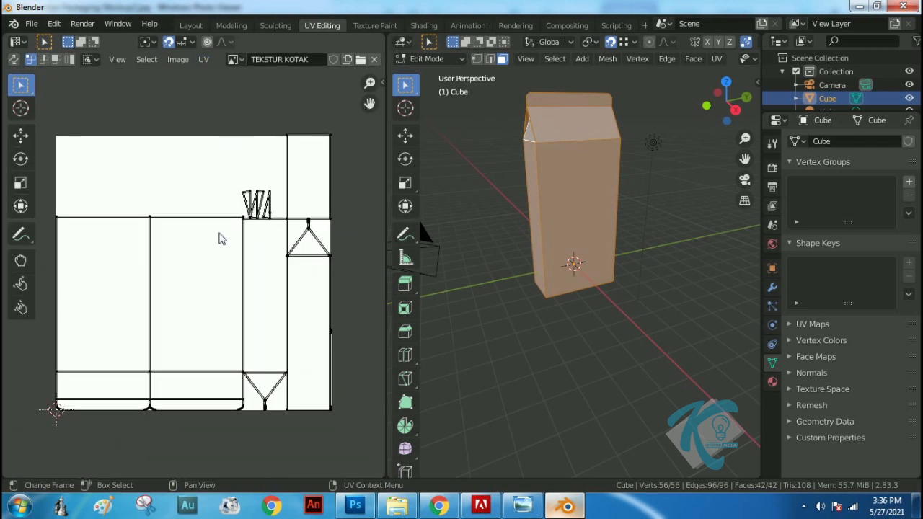
Export the UV layout as TEKTUR KOTAK UV.png into the Box Milk folder inside Blender Latihan
left_click(203, 62)
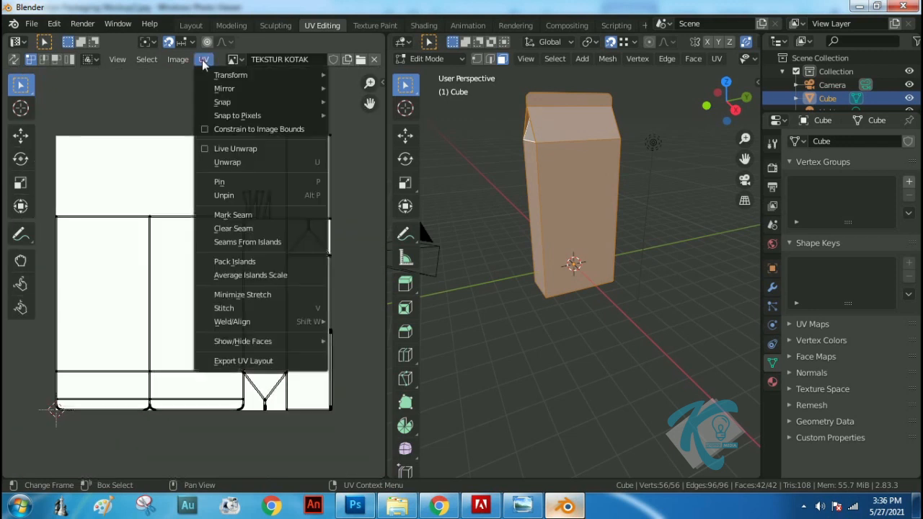
left_click(254, 361)
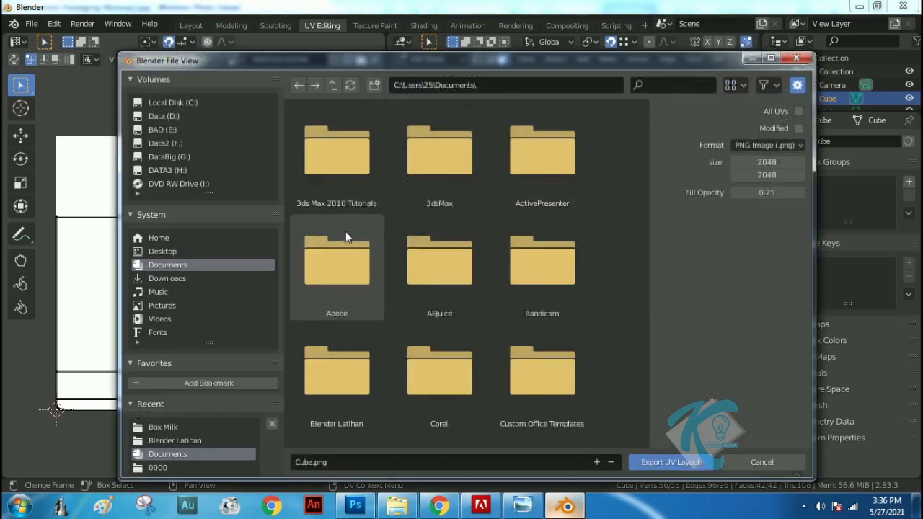
left_click(346, 461)
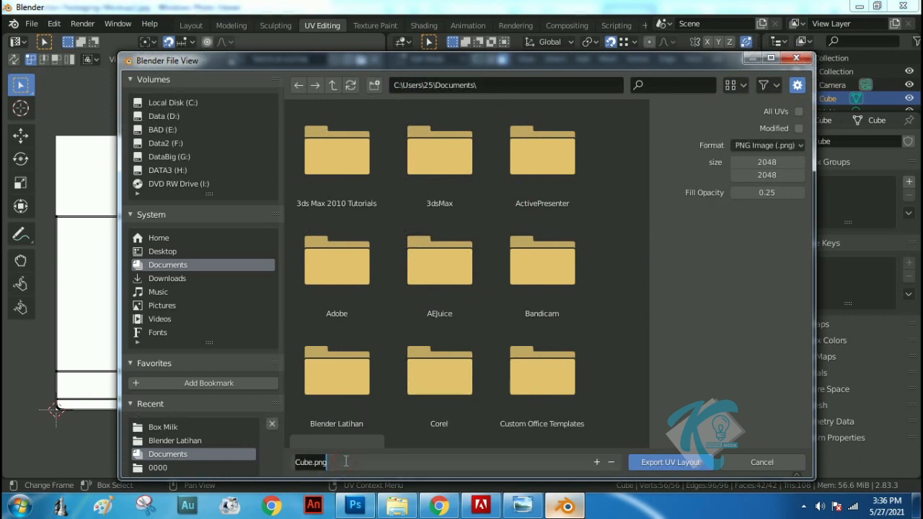
type("TEKTUR KOTAK UV")
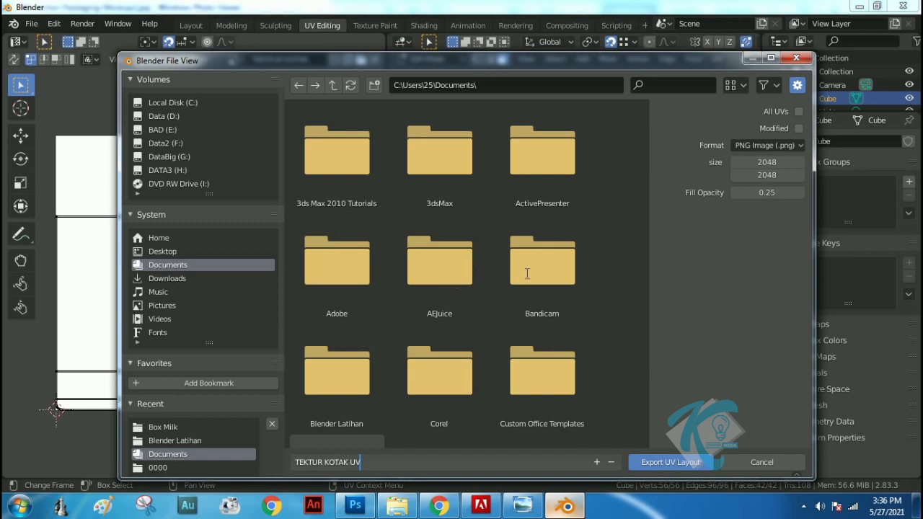
key("Return")
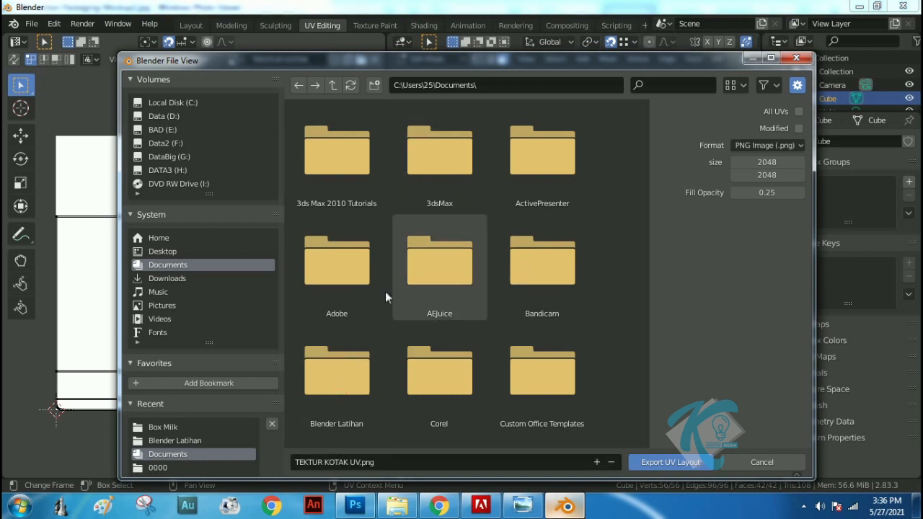
left_click(327, 379)
left_click(431, 175)
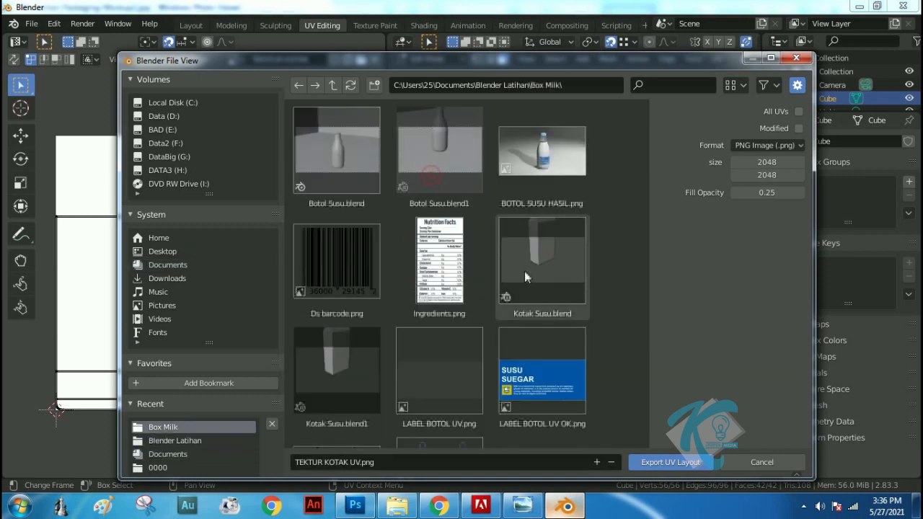
left_click(667, 462)
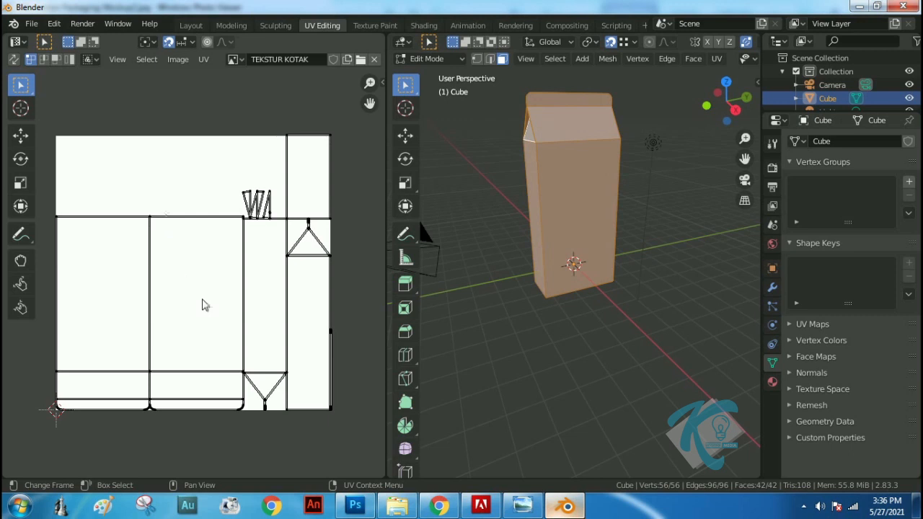
Switch to the Shading workspace and preview the carton with rendered viewport shading
left_click(371, 25)
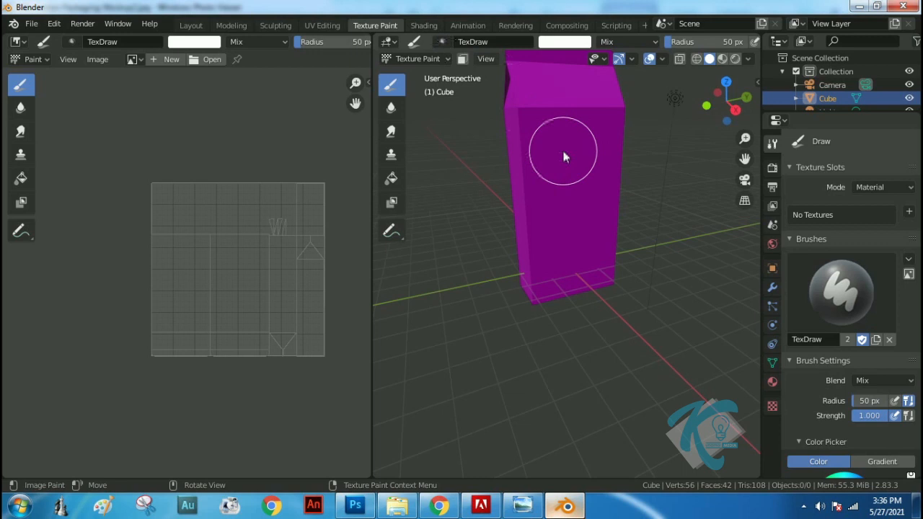
left_click(424, 25)
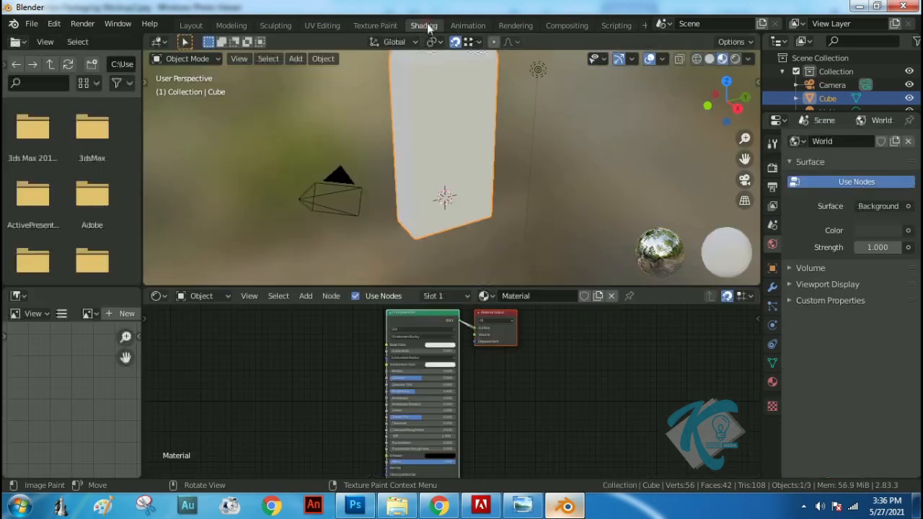
left_click(736, 59)
mouse_move(490, 186)
middle_mouse_down()
mouse_move(480, 152)
mouse_move(474, 165)
mouse_move(506, 182)
middle_mouse_up()
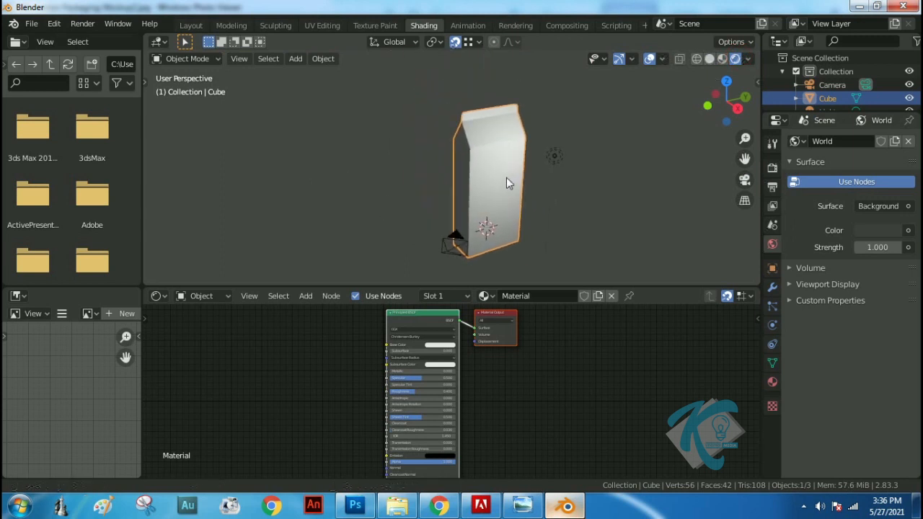
Add an Image Texture node to the carton's material and link its Color output to the Principled BSDF's Base Color
scroll(495, 381, "up", 4)
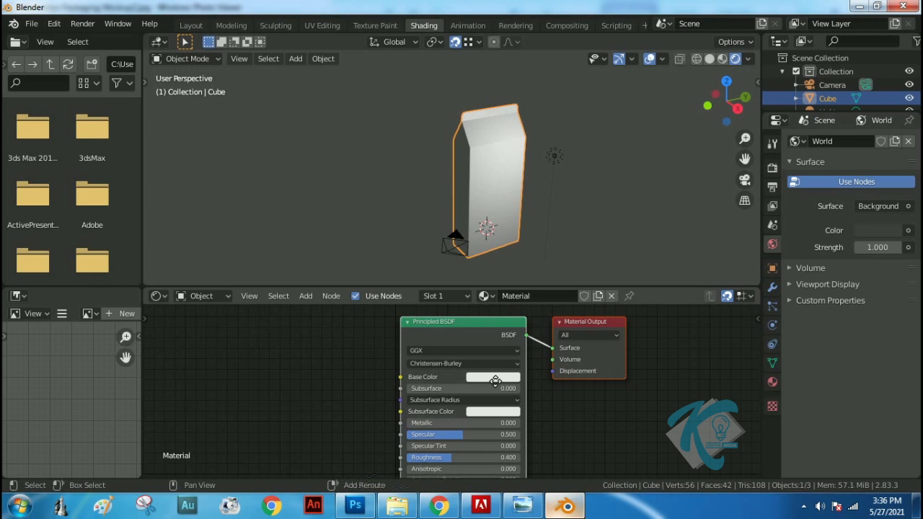
middle_click_drag(495, 381, 501, 387)
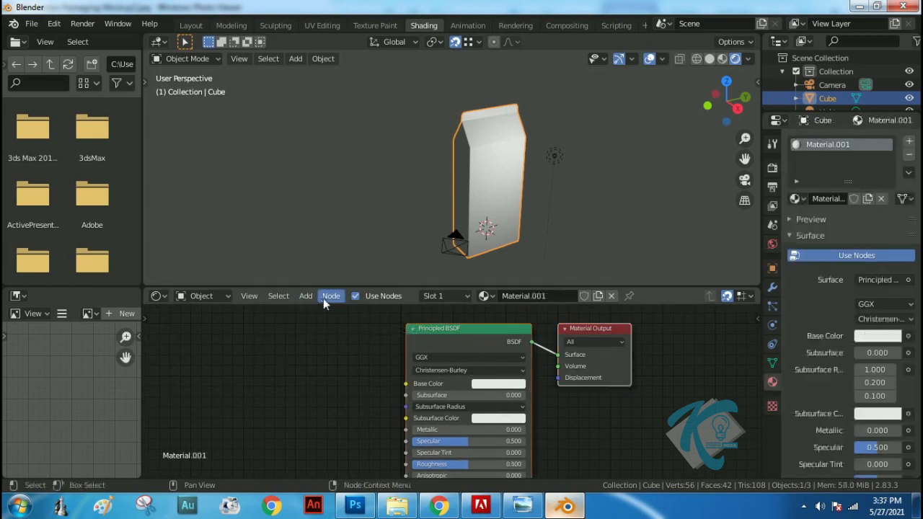
left_click(306, 296)
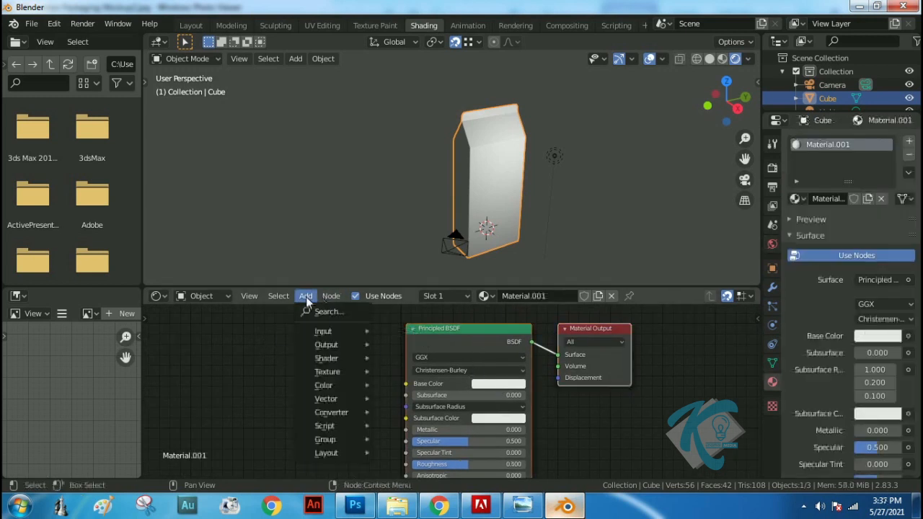
left_click(313, 315)
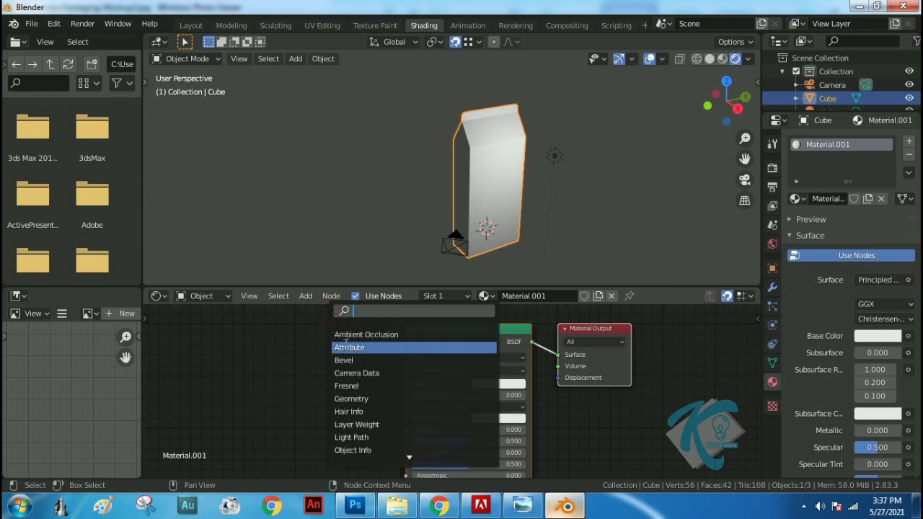
type("IMAGE")
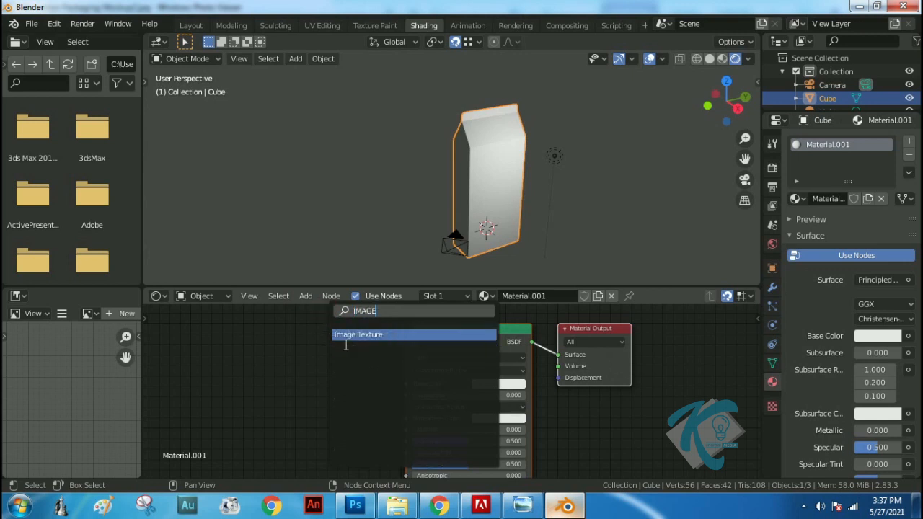
left_click(361, 333)
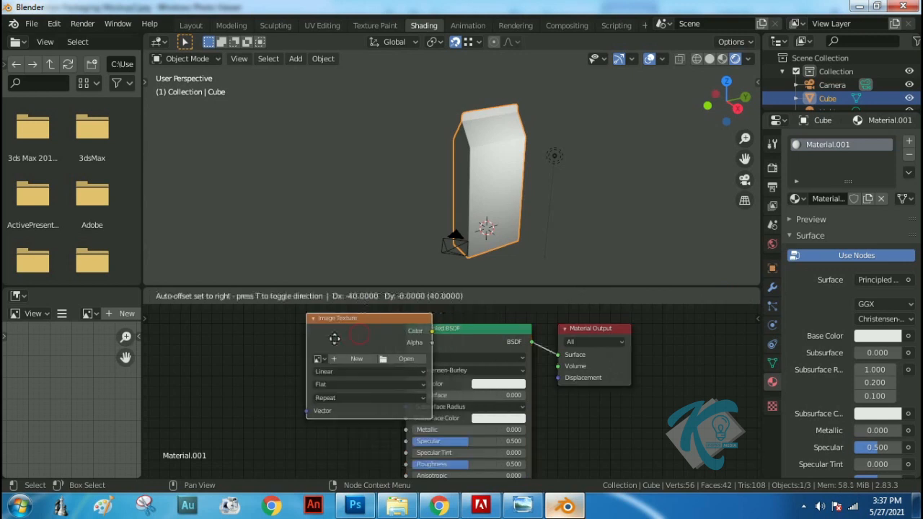
left_click(213, 347)
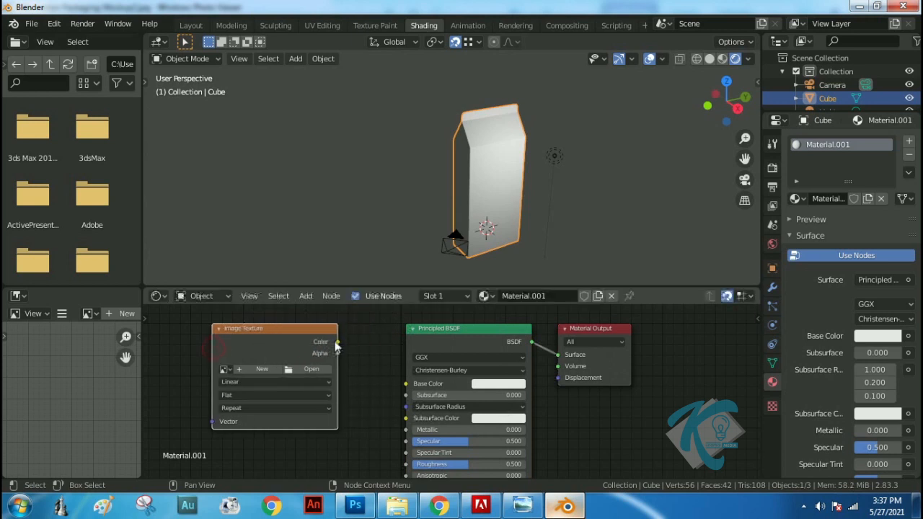
left_click_drag(337, 343, 351, 360)
left_click_drag(400, 384, 408, 386)
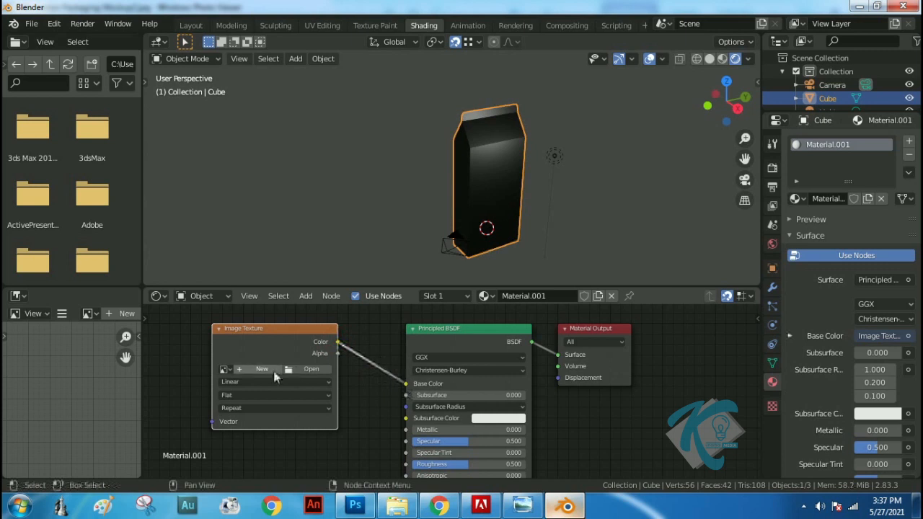
Load TEKTUR KOTAK UV.png from the Box Milk folder inside Blender Latihan into the Image Texture node
left_click(225, 369)
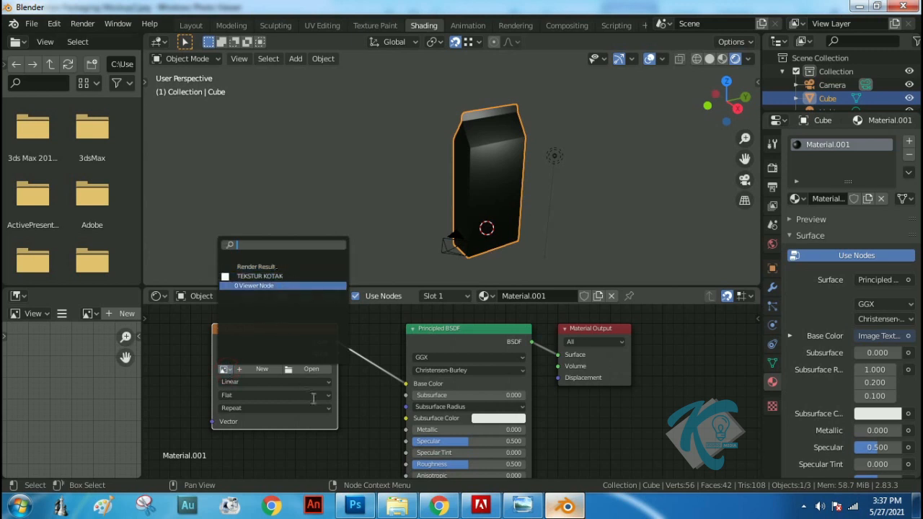
left_click(310, 370)
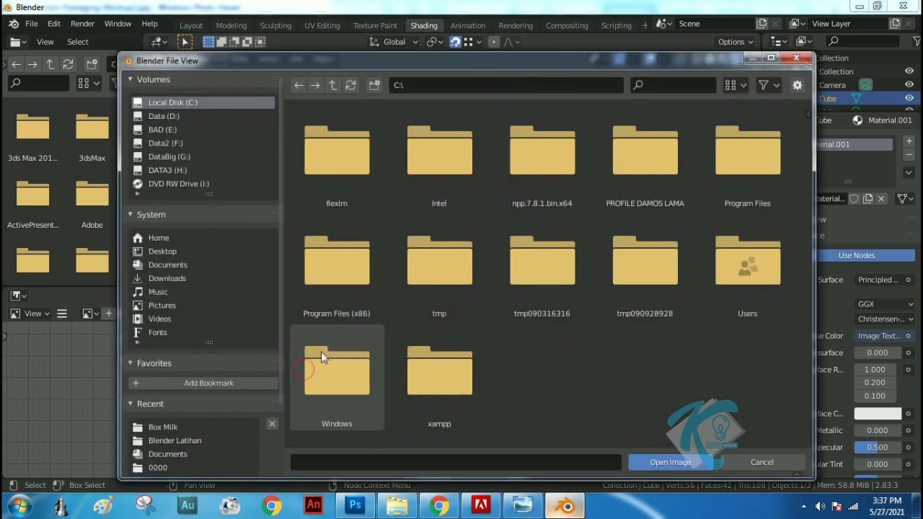
left_click(171, 266)
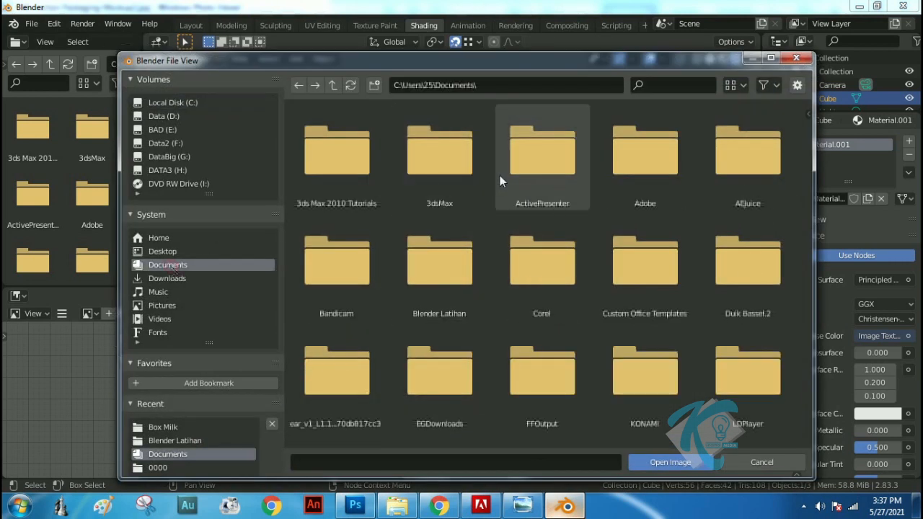
double_click(434, 272)
double_click(431, 165)
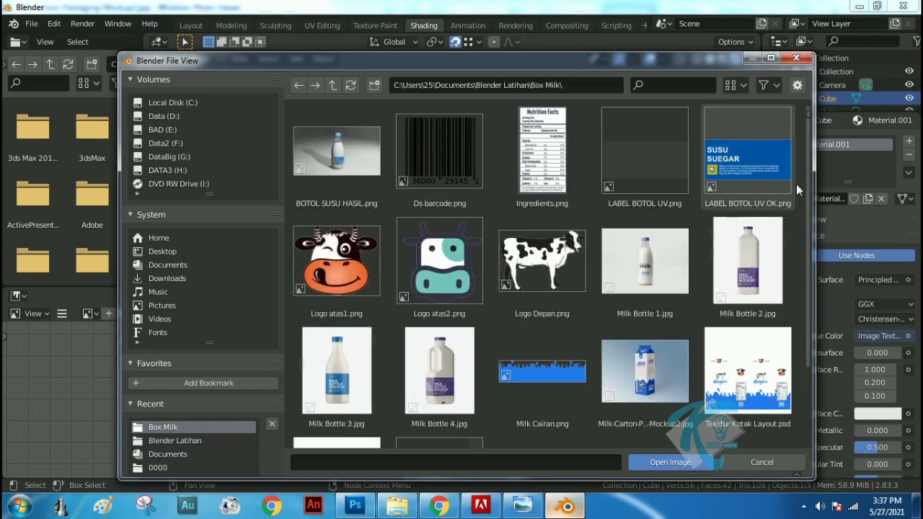
left_click_drag(809, 179, 810, 298)
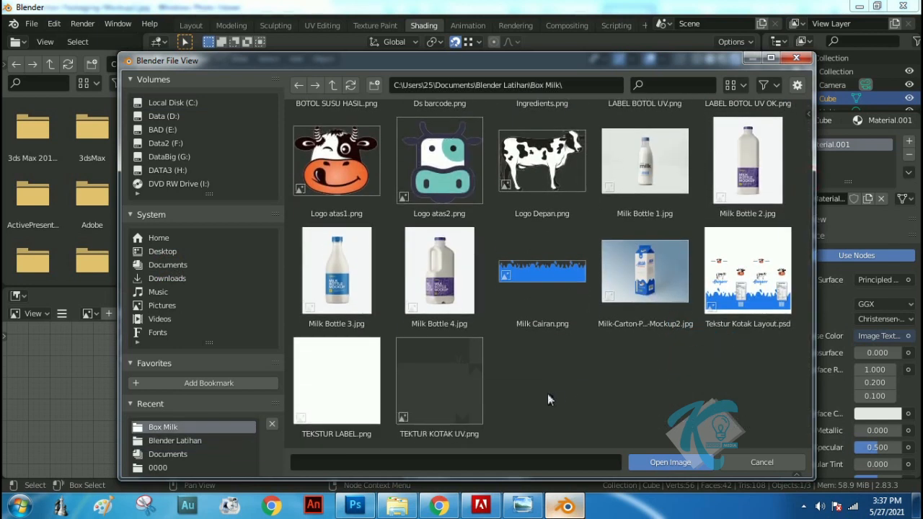
left_click(435, 430)
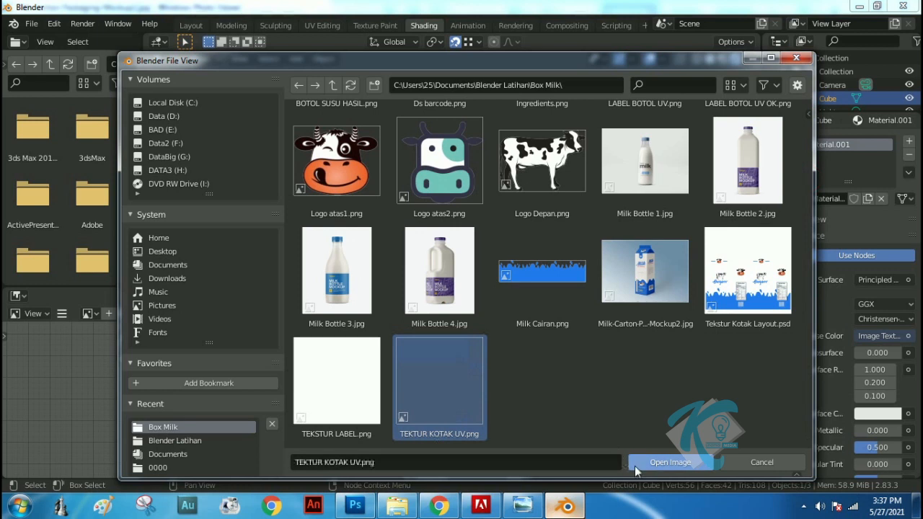
left_click(655, 463)
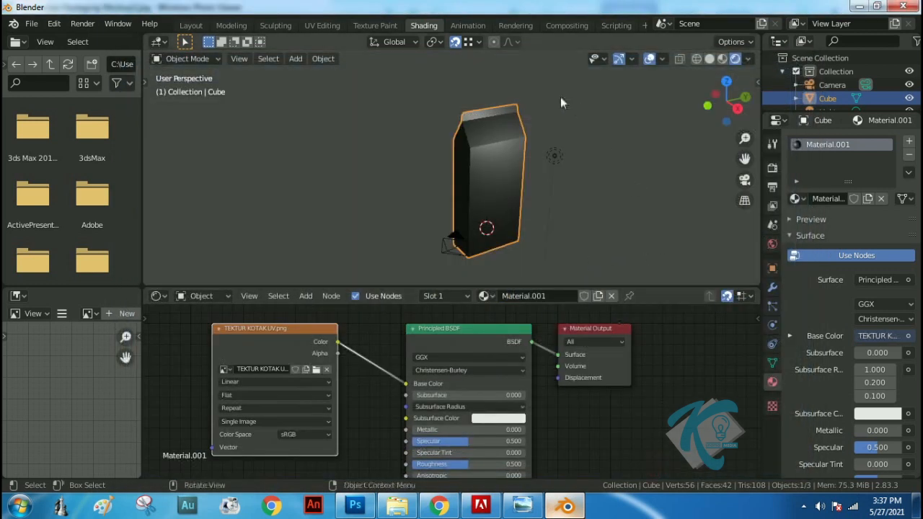
Switch to the Texture Paint workspace and set the draw brush's radius to 5 px
left_click(376, 25)
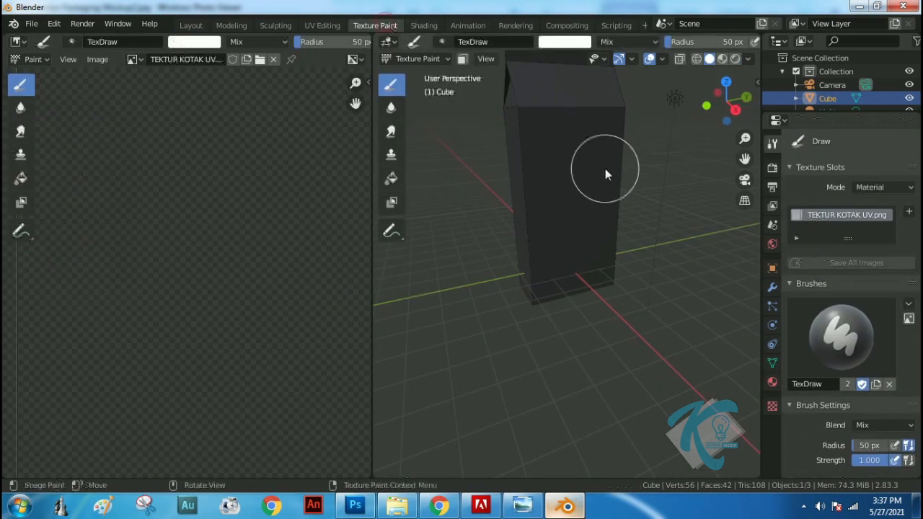
scroll(490, 216, "down", 3)
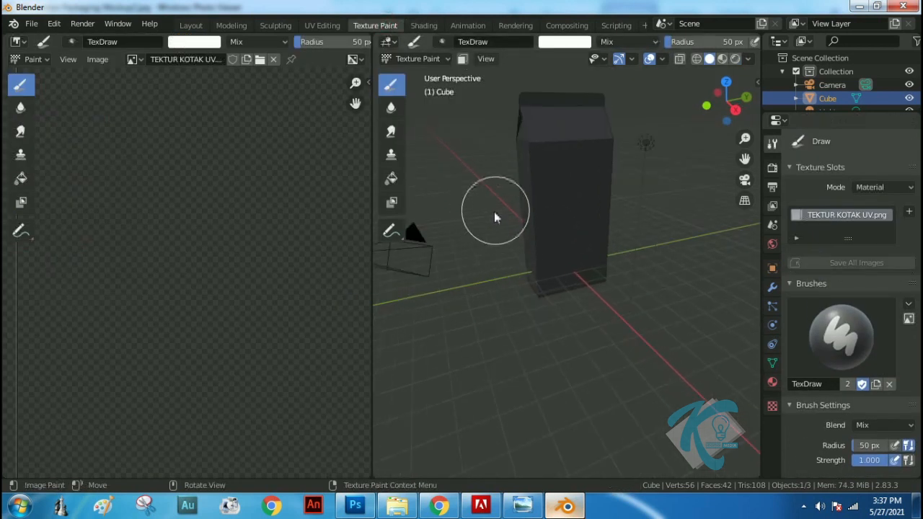
middle_click_drag(494, 191, 521, 251)
scroll(253, 207, "down", 8)
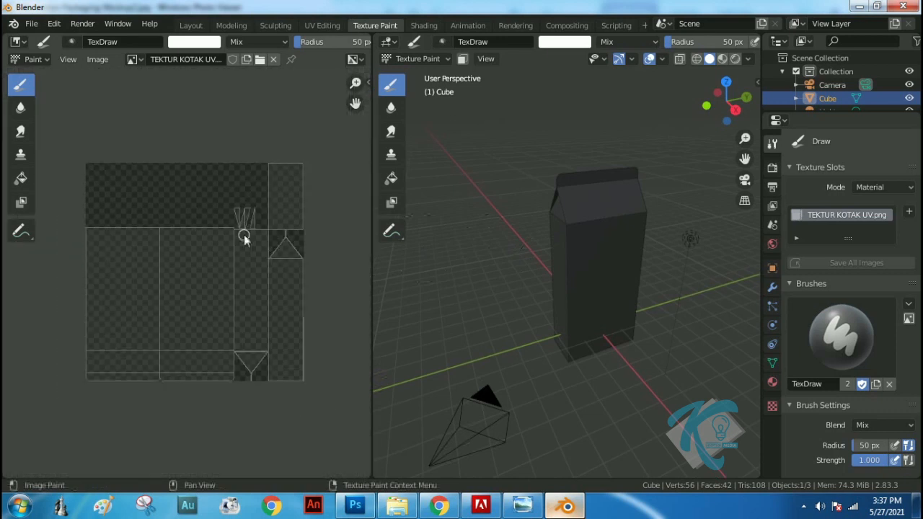
scroll(245, 240, "up", 1)
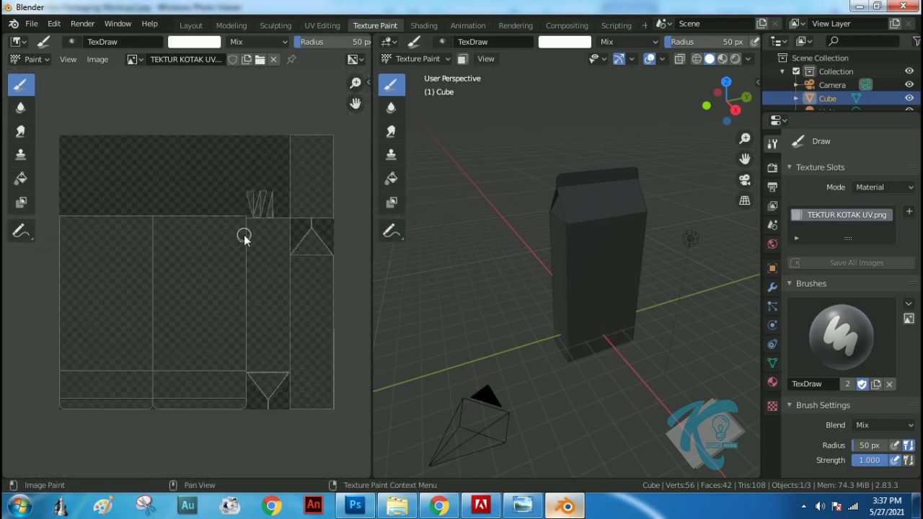
left_click(865, 450)
type("5")
key("Return")
Change the brush color to a slightly darkened, muted yellow
scroll(902, 447, "down", 8)
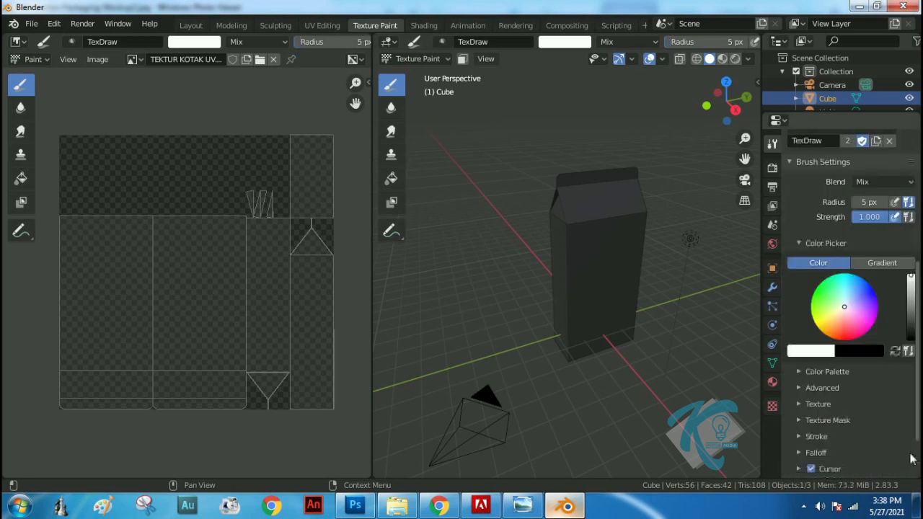
left_click(833, 311)
left_click(834, 315)
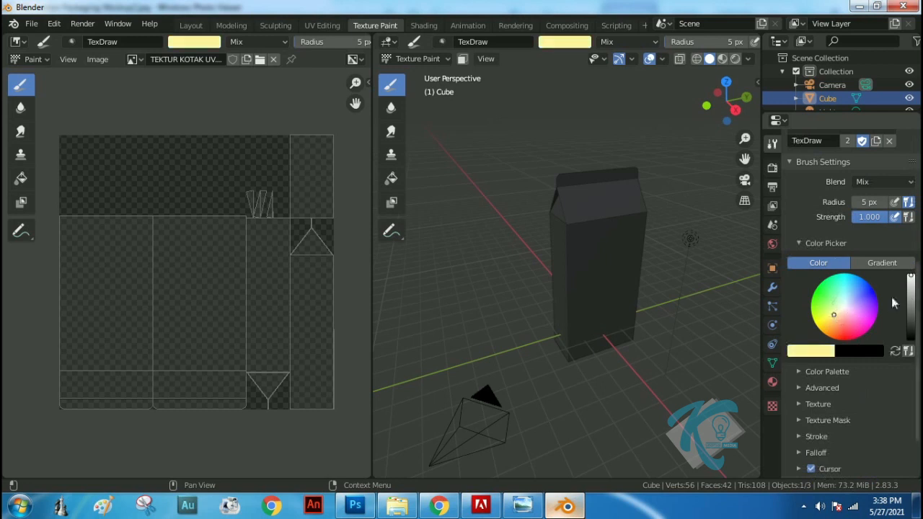
left_click_drag(911, 280, 910, 290)
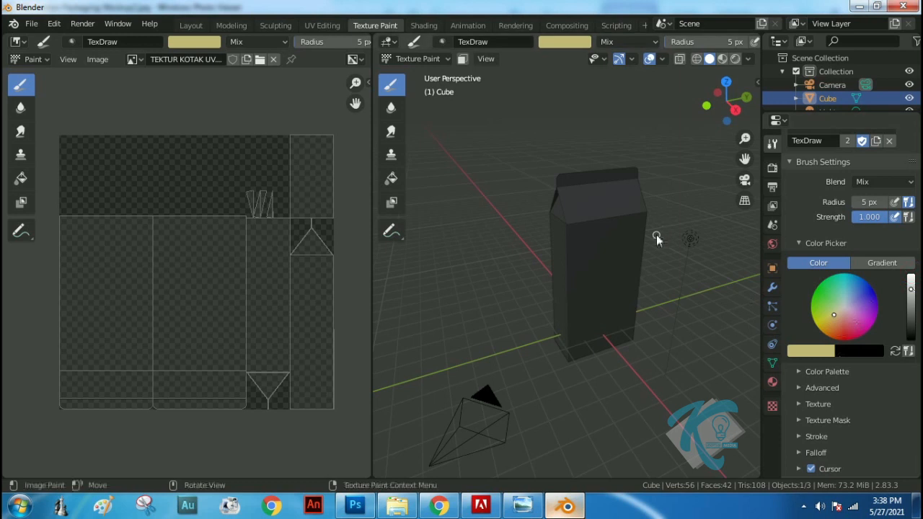
Paint the digits 1, 2 and 3 on three successive sides of the carton: wide front, narrow side and wide back
left_click_drag(607, 256, 609, 296)
left_click_drag(608, 256, 600, 271)
middle_click_drag(678, 258, 522, 253)
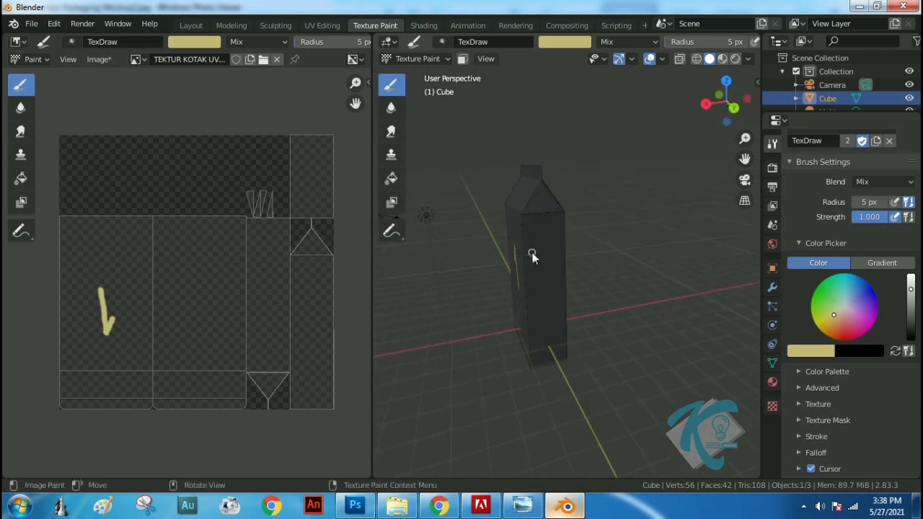
middle_click_drag(566, 282, 502, 264)
left_click_drag(535, 238, 534, 252)
Paint 4 on the remaining narrow side, 5 on the sloped roof panel above 1 and 6 on the one above 3
middle_click_drag(587, 243, 449, 219)
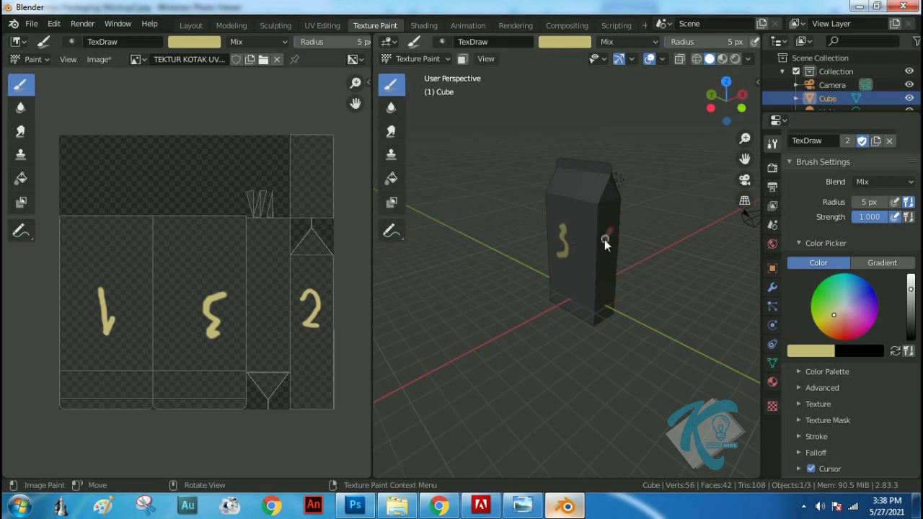
left_click_drag(610, 243, 611, 234)
mouse_move(659, 214)
middle_mouse_down()
mouse_move(541, 233)
mouse_move(457, 211)
middle_mouse_up()
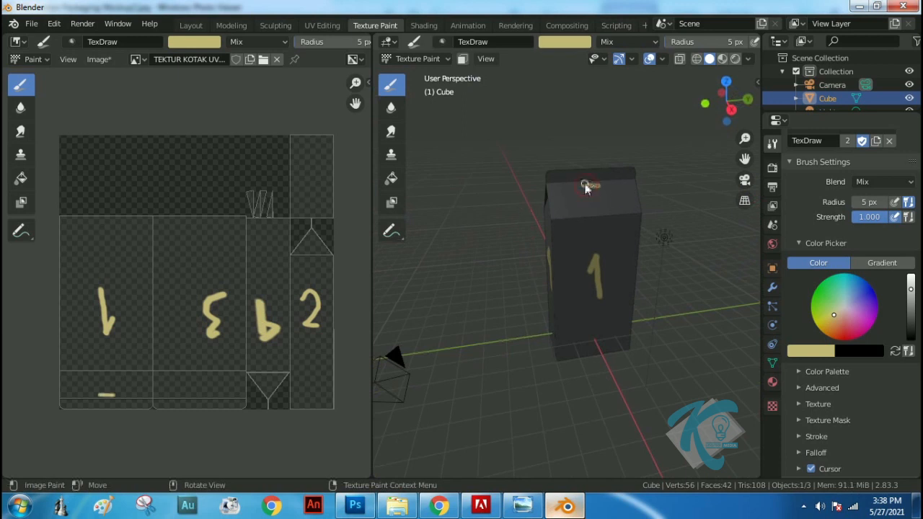
middle_click_drag(676, 200, 400, 213)
left_click_drag(543, 175, 528, 189)
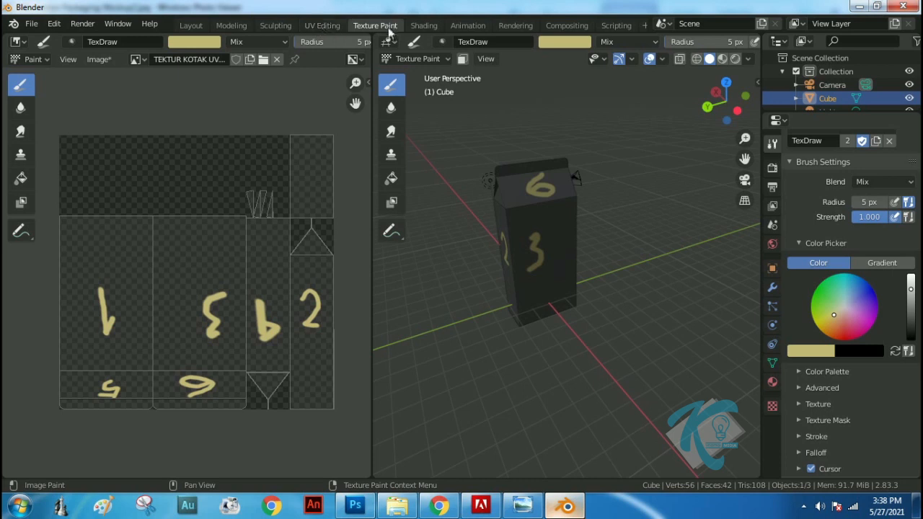
Switch to the UV Editing workspace and replace the white TEKSTUR KOTAK image behind the UVs with TEKTUR KOTAK UV.png
left_click(323, 27)
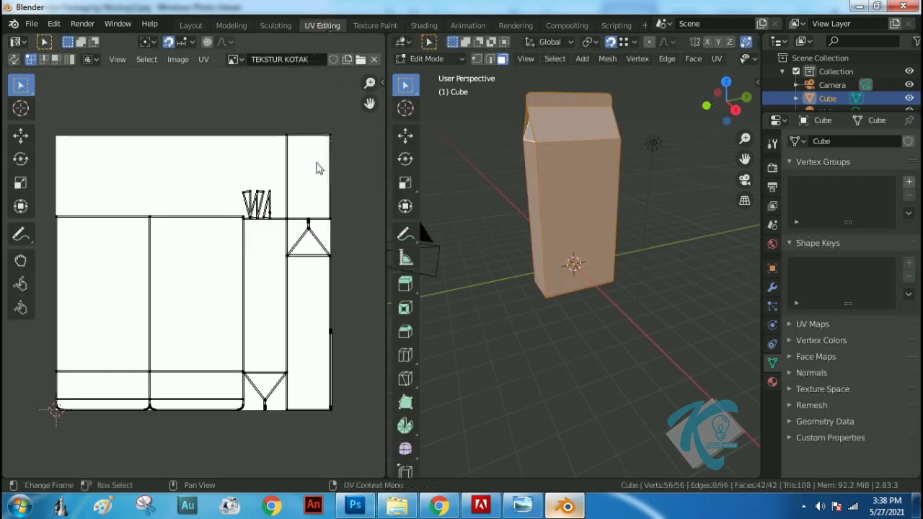
left_click(374, 59)
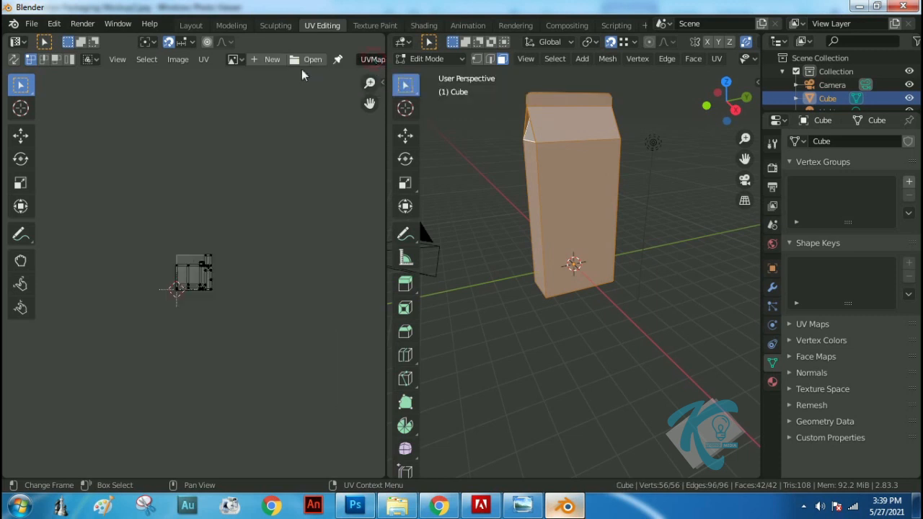
left_click(238, 60)
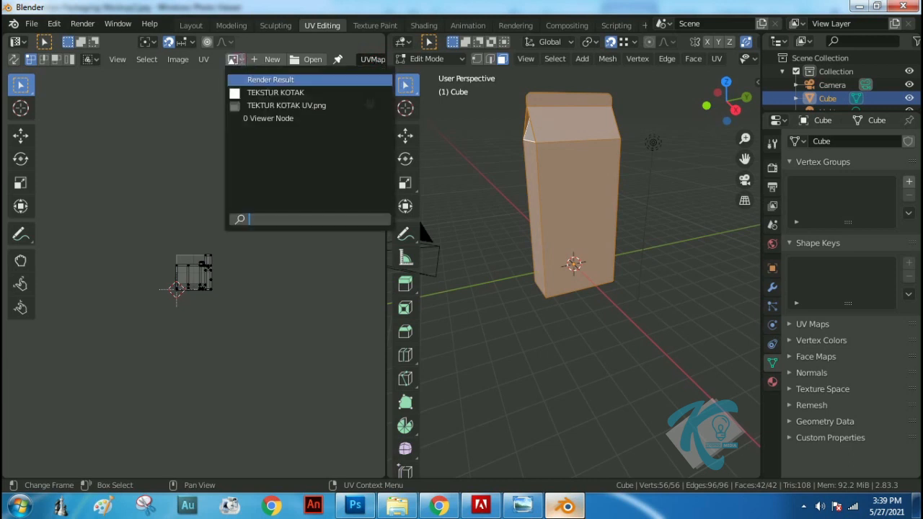
left_click(270, 105)
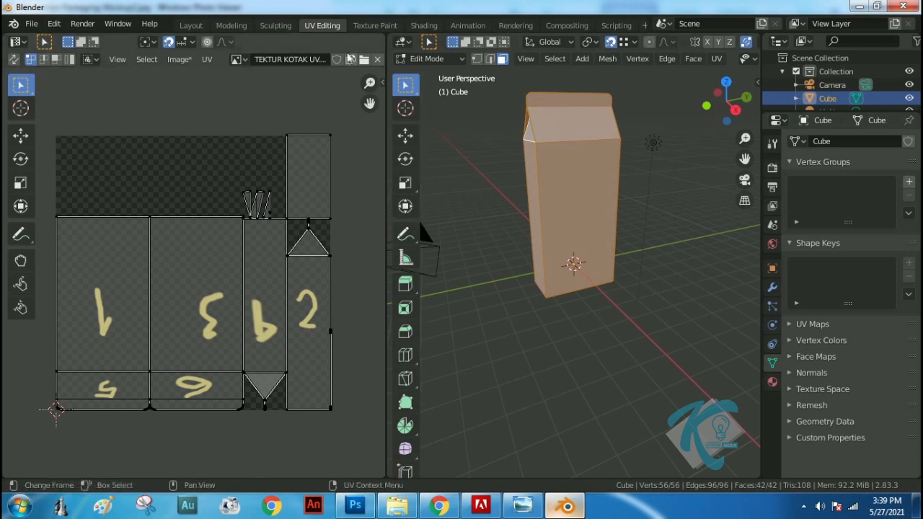
Widen the UV editor, enable island selection and move the island of side 1 well clear of the texture image on its left
left_click_drag(387, 160, 611, 164)
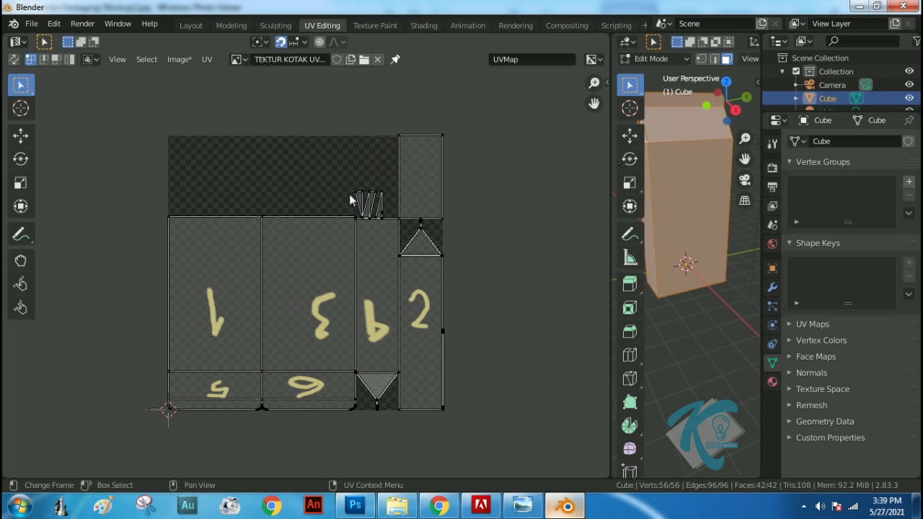
scroll(154, 241, "down", 1)
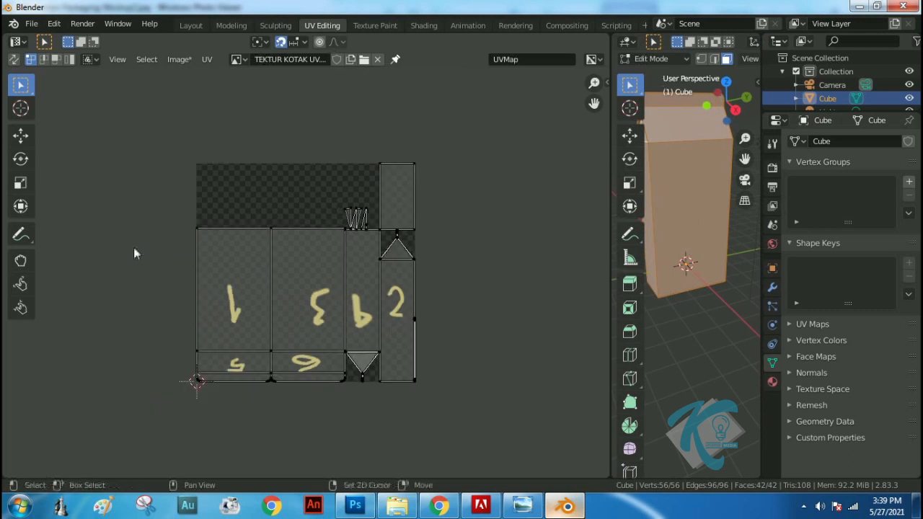
middle_click_drag(134, 253, 307, 263)
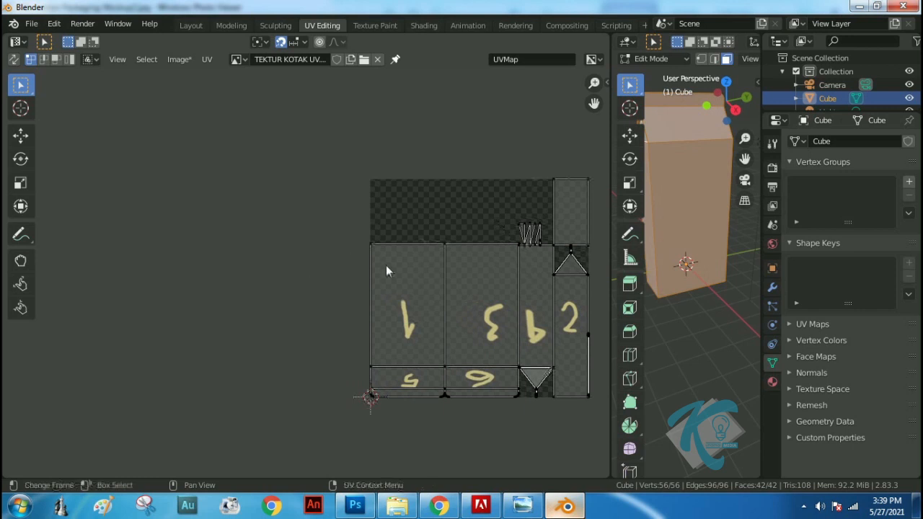
left_click(69, 60)
left_click(421, 295)
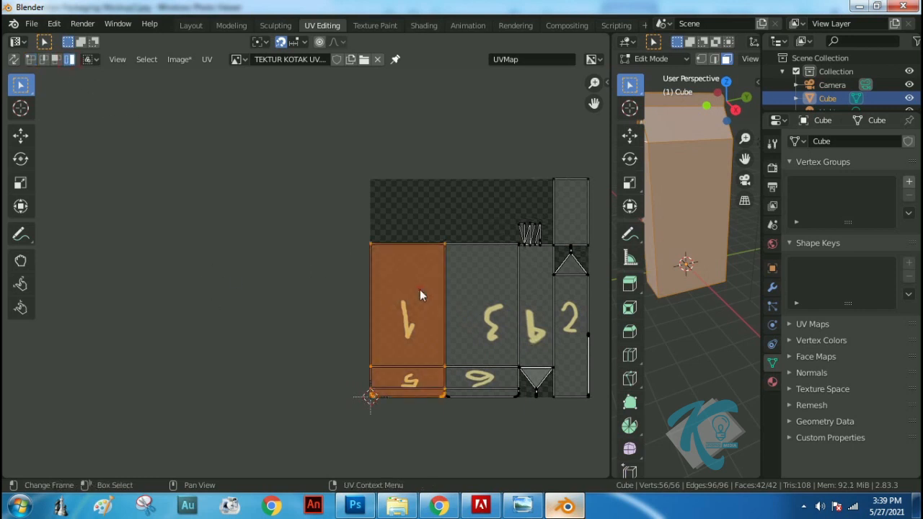
key("g")
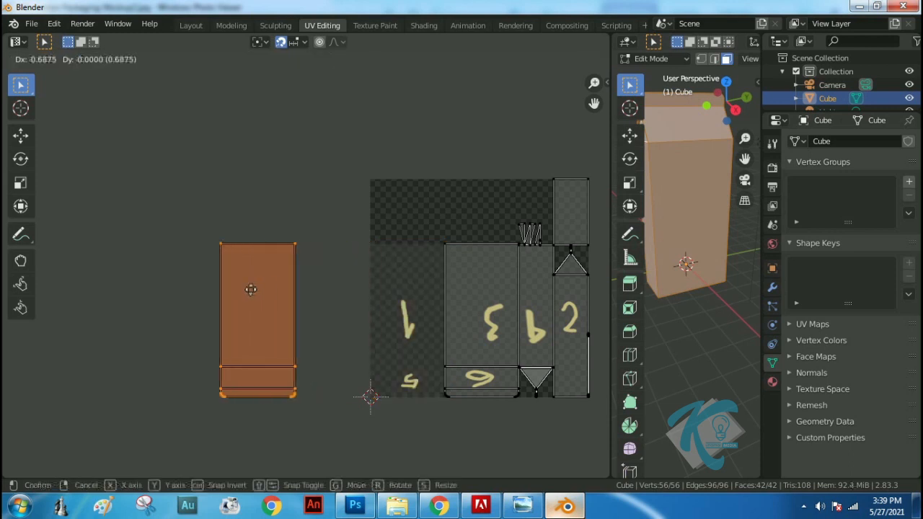
left_click(137, 255)
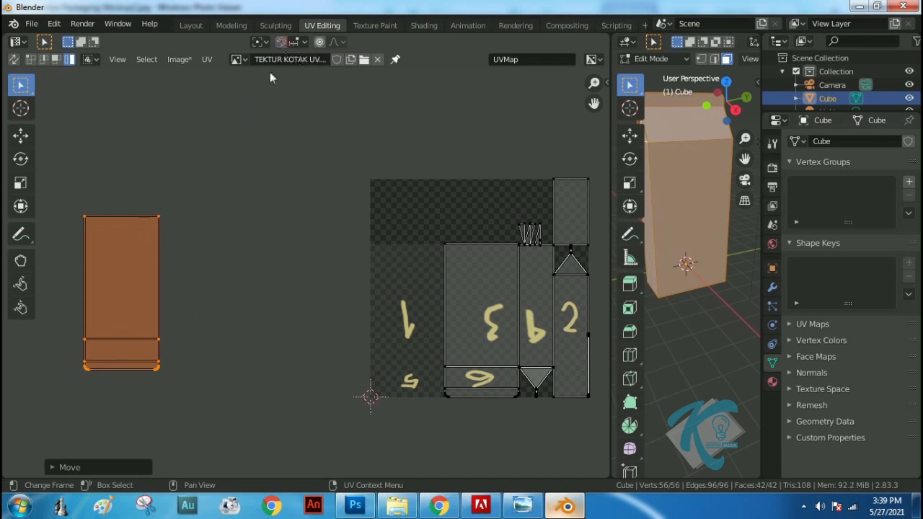
left_click_drag(128, 249, 95, 255)
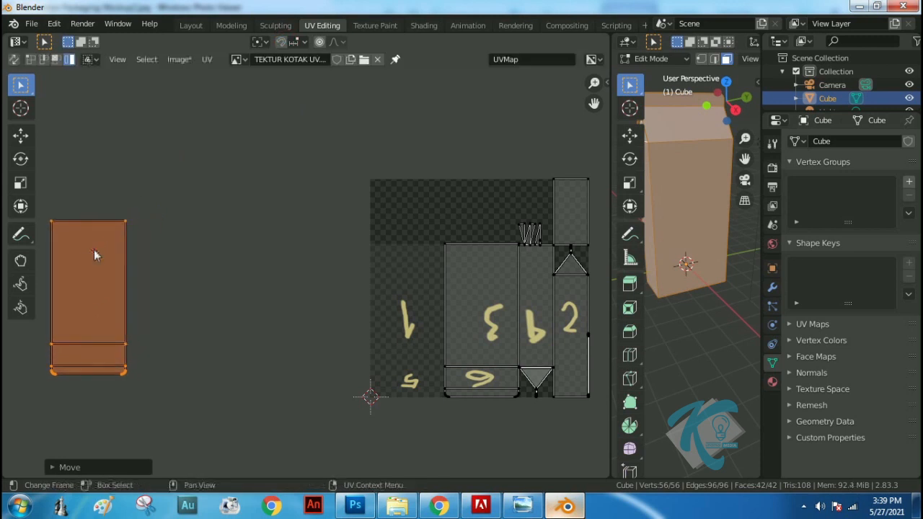
Turn on snapping in the UV editor with Vertex as the snap target and deselect the island
left_click(282, 42)
left_click(303, 42)
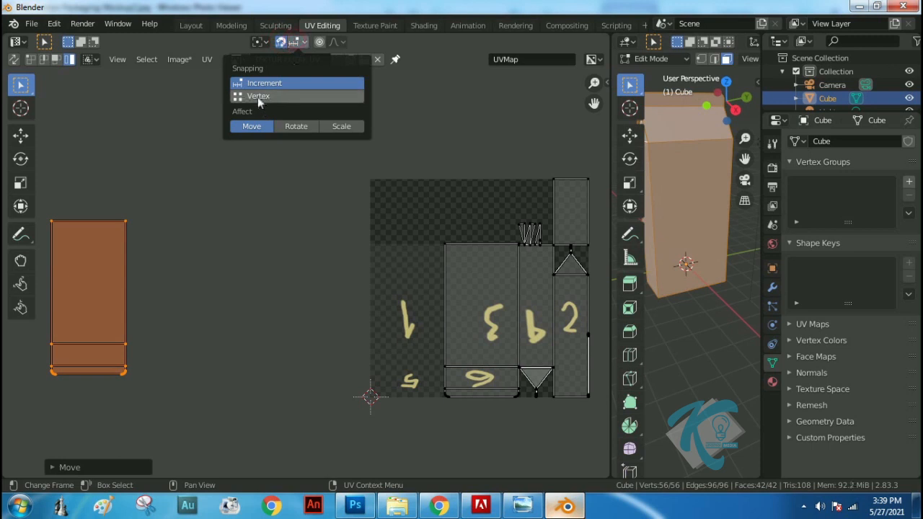
left_click(257, 97)
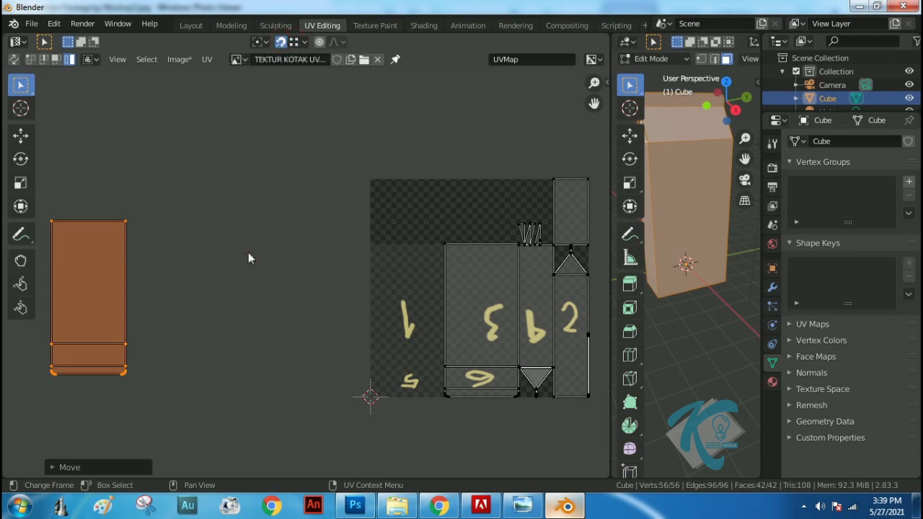
left_click(248, 254)
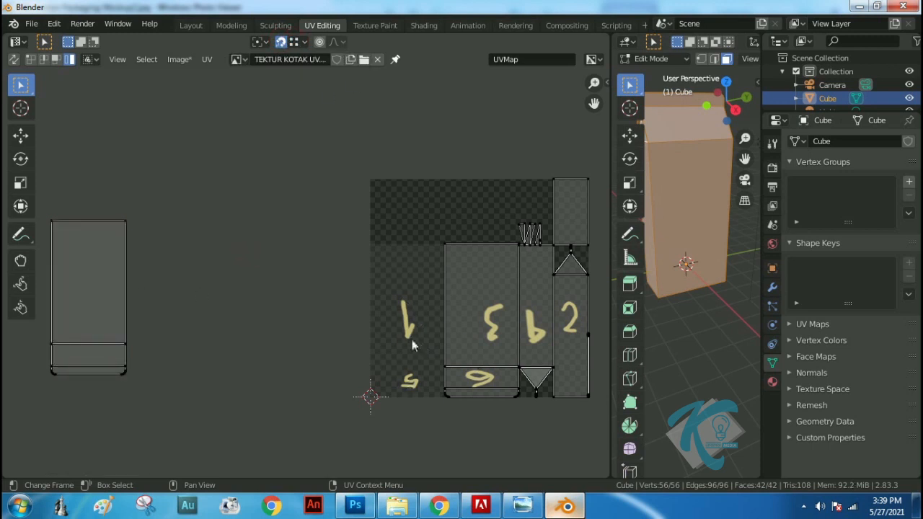
Rotate the island of side 1 by 180° with snapping turned off
left_click(95, 274)
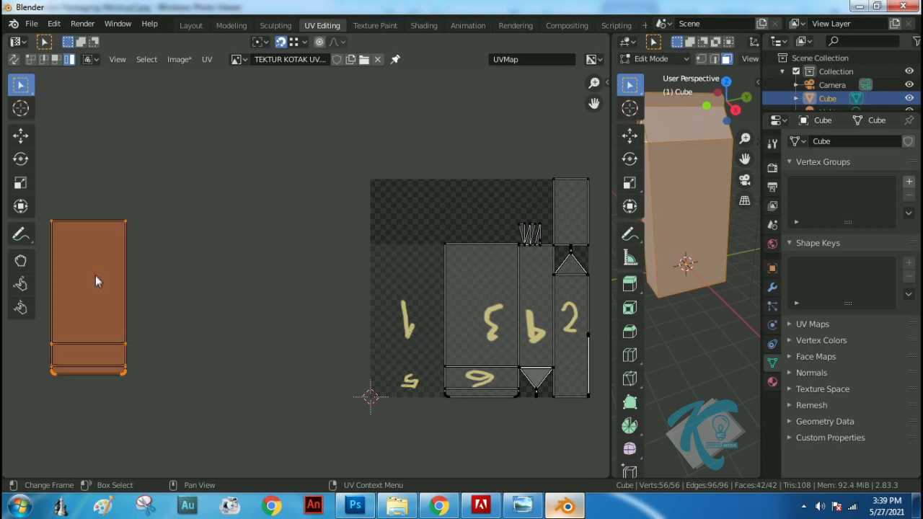
left_click(280, 42)
type("r180")
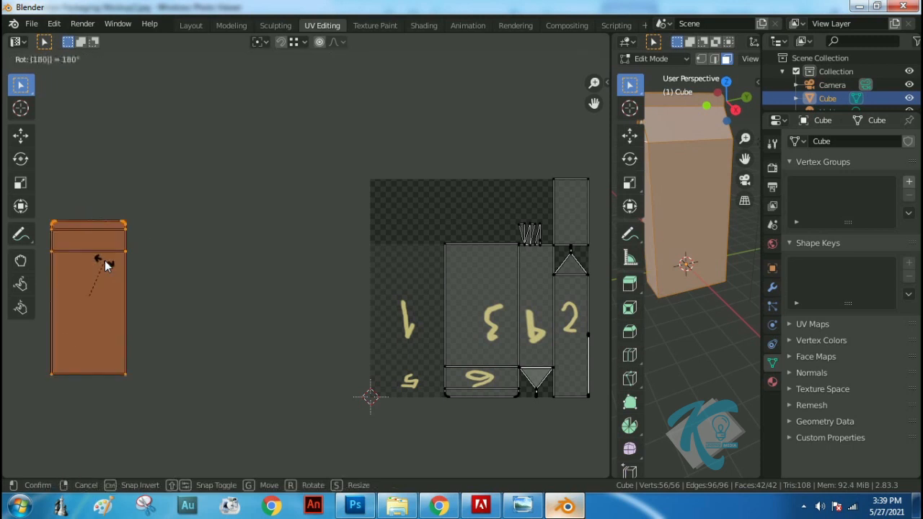
key("Return")
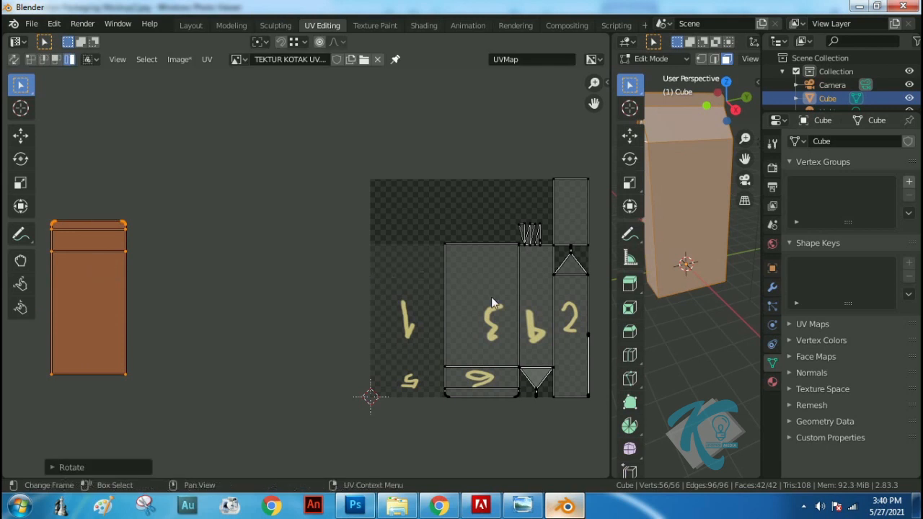
Move the island of side 2 out of the image and vertex-snap it against the right edge of side 1's island
left_click(583, 322)
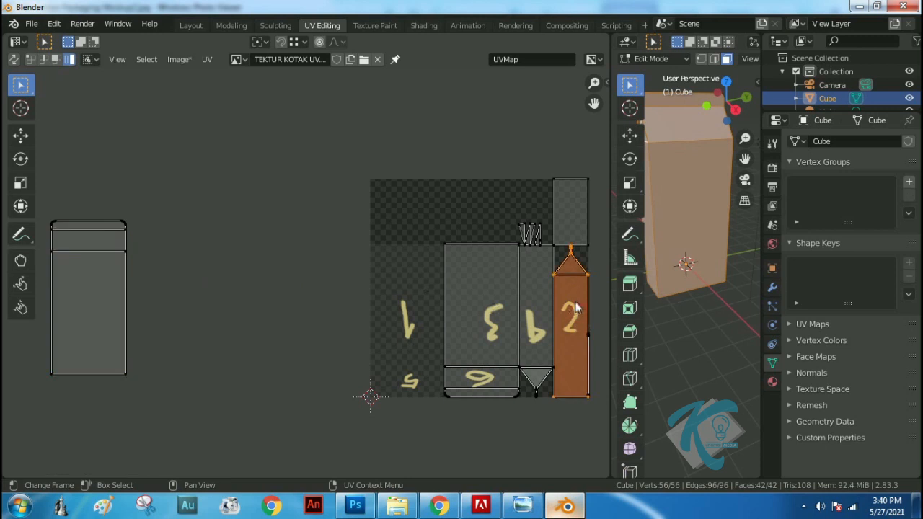
key("g")
left_click(186, 281)
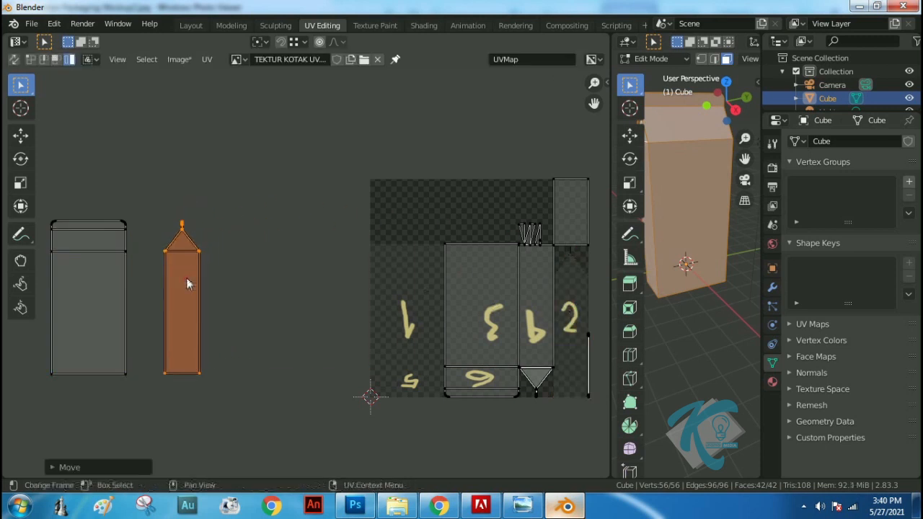
left_click(282, 41)
left_click(297, 43)
left_click(258, 96)
left_click(189, 268)
key("g")
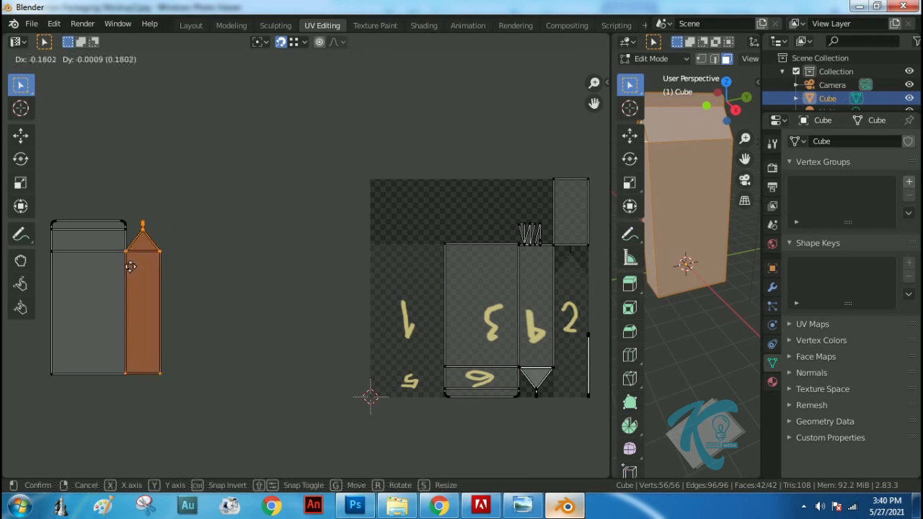
left_click(129, 273)
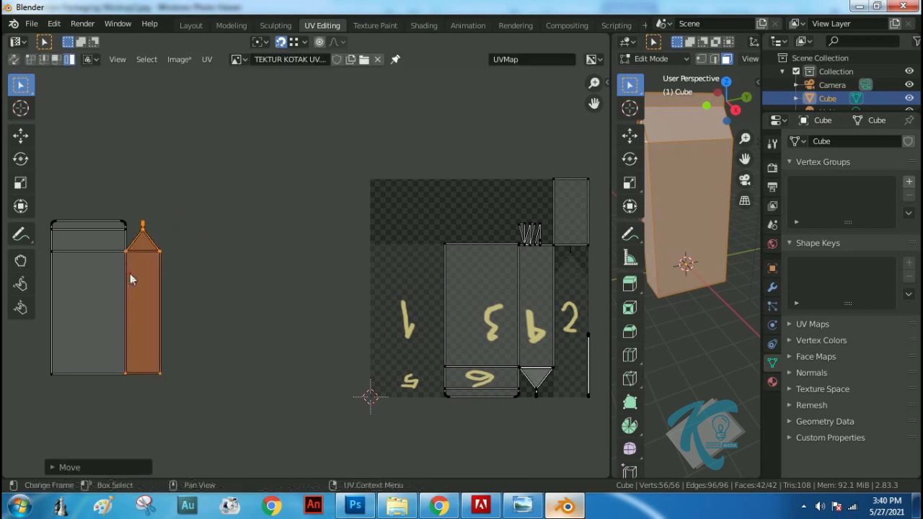
Turn snapping off and move the island of side 3 off the image, to the right of side 2's island
left_click(267, 233)
left_click(280, 41)
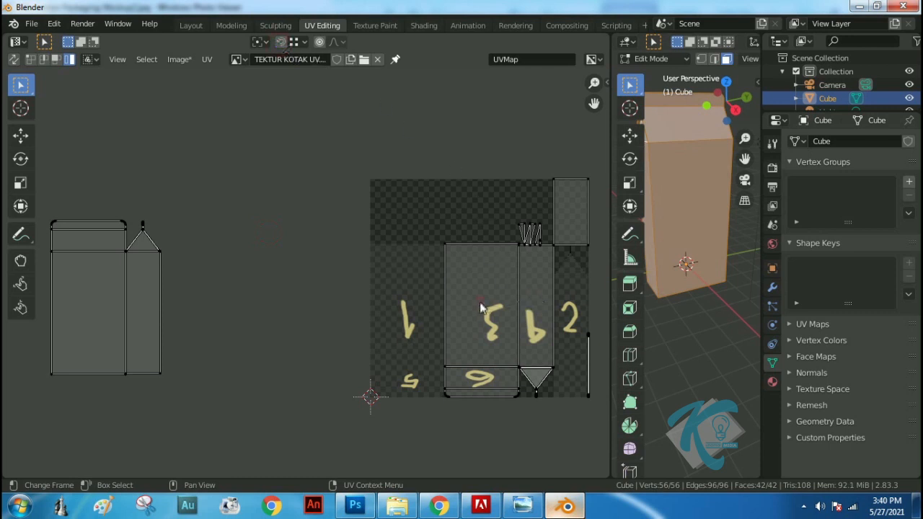
left_click(466, 245)
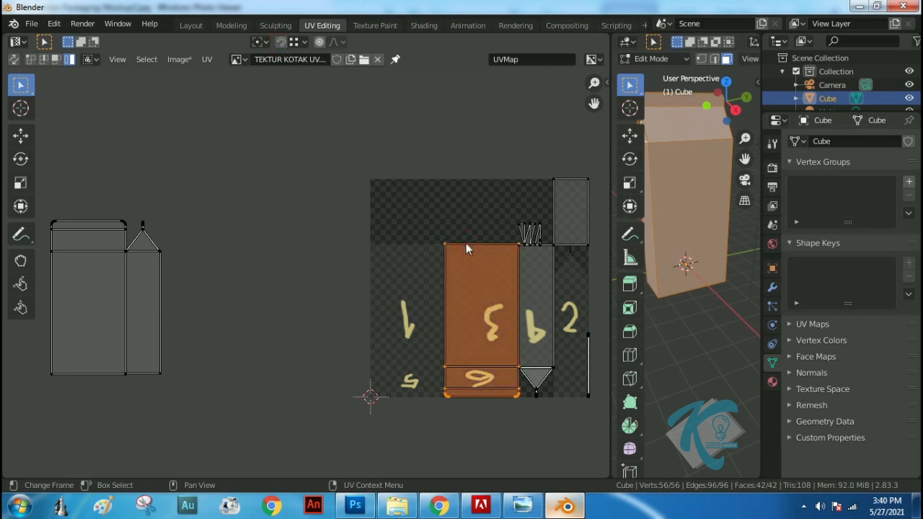
key("g")
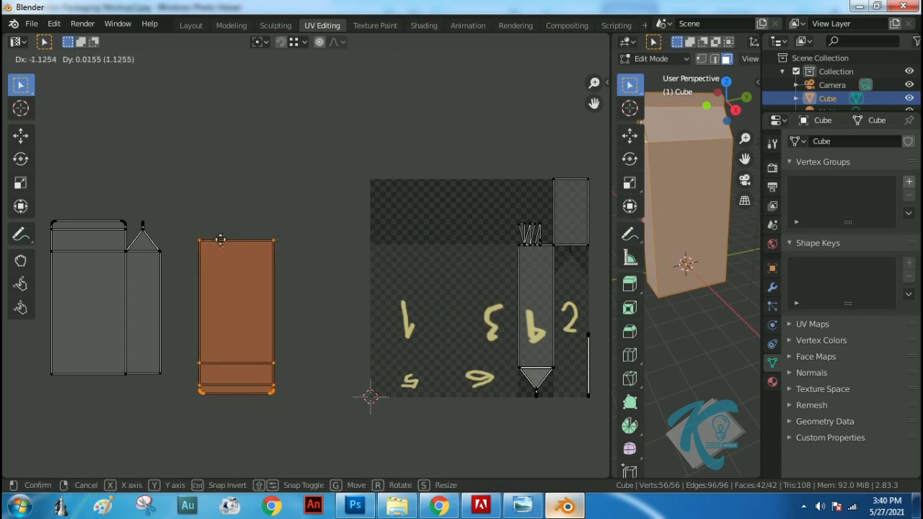
left_click(220, 240)
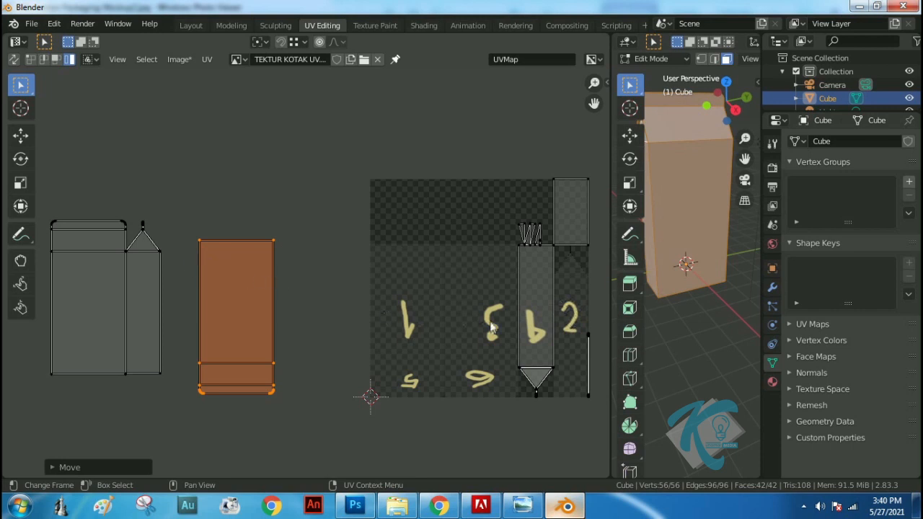
Reselect the whole island of side 3 in island selection mode and rotate it by 180°
left_click(242, 296)
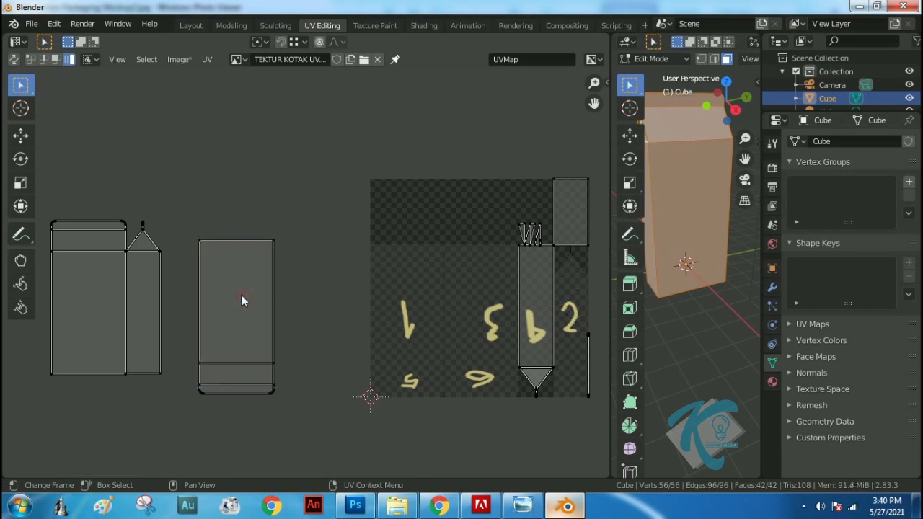
key("1")
left_click(241, 294)
left_click(68, 59)
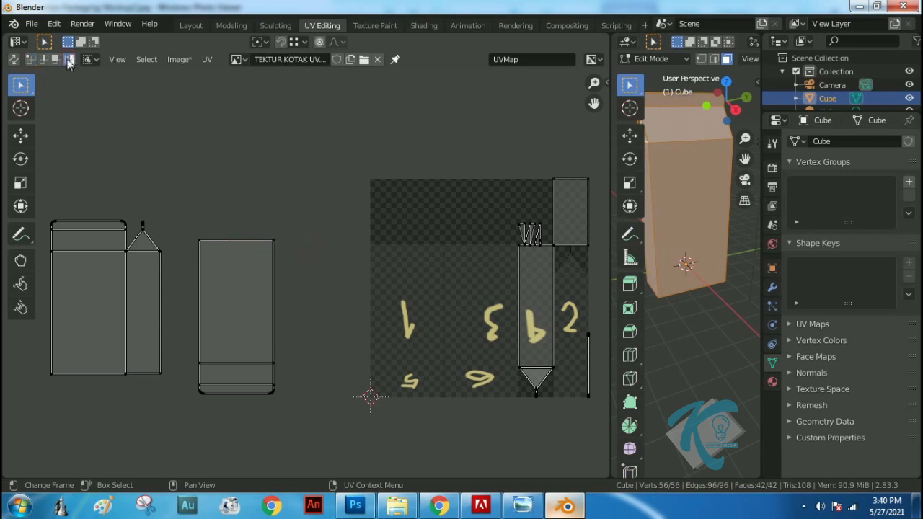
left_click(252, 331)
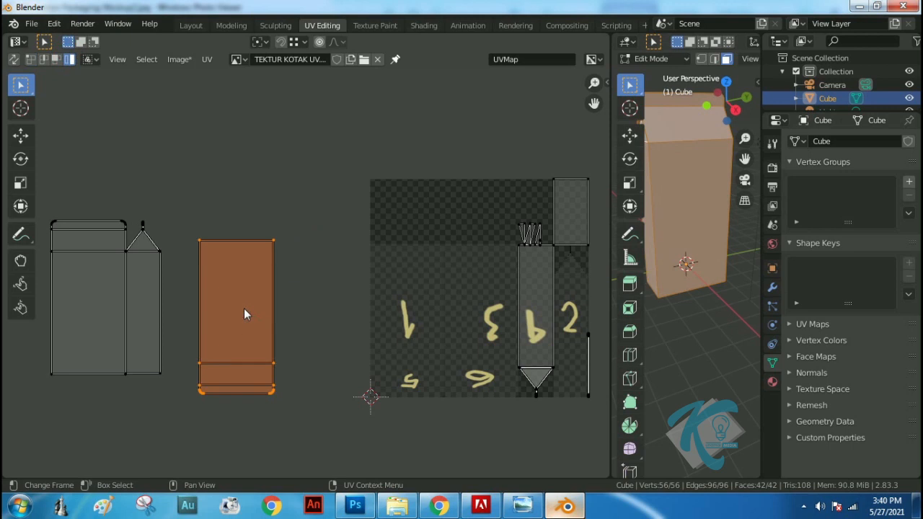
type("r180")
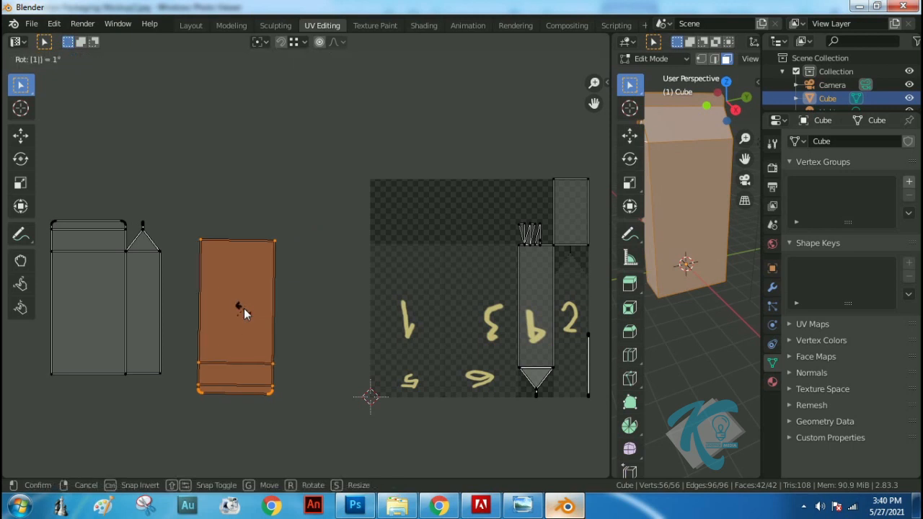
key("Return")
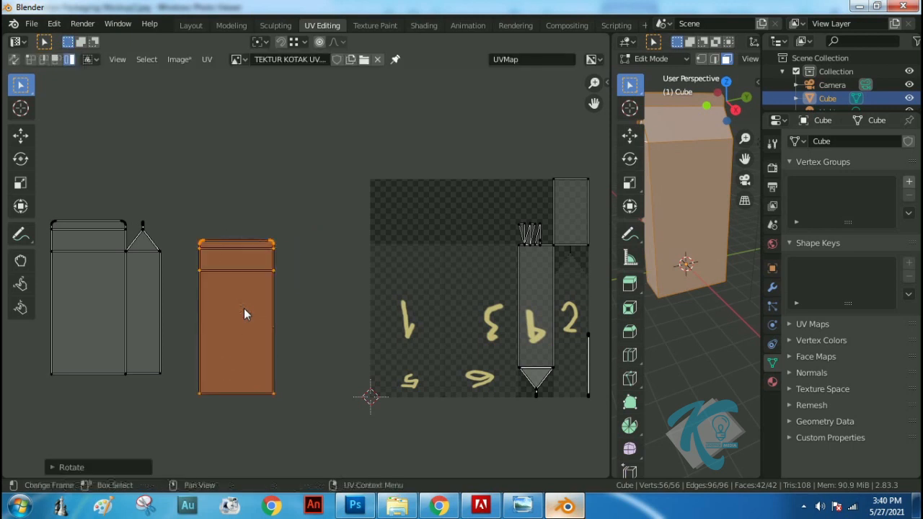
Turn snapping back on and snap the island of side 3 flush against the right edge of side 2's island
left_click(281, 42)
key("g")
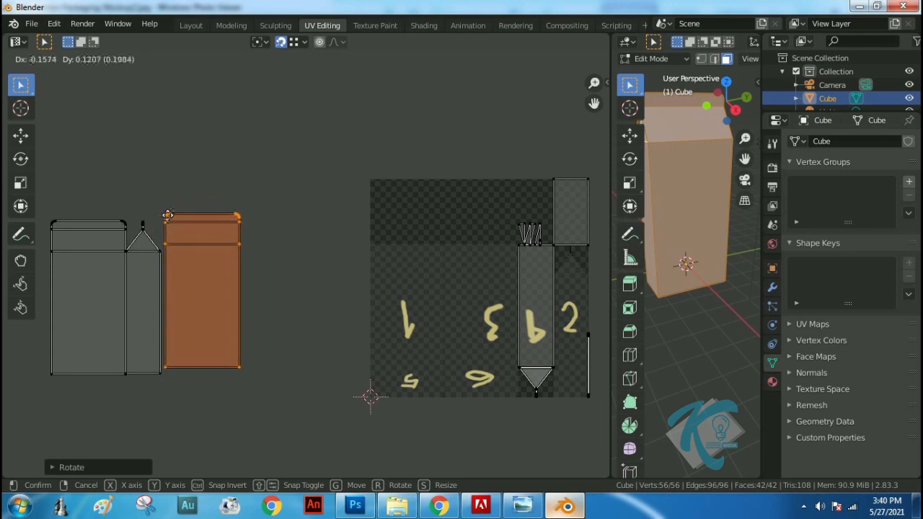
left_click(190, 216)
key("g")
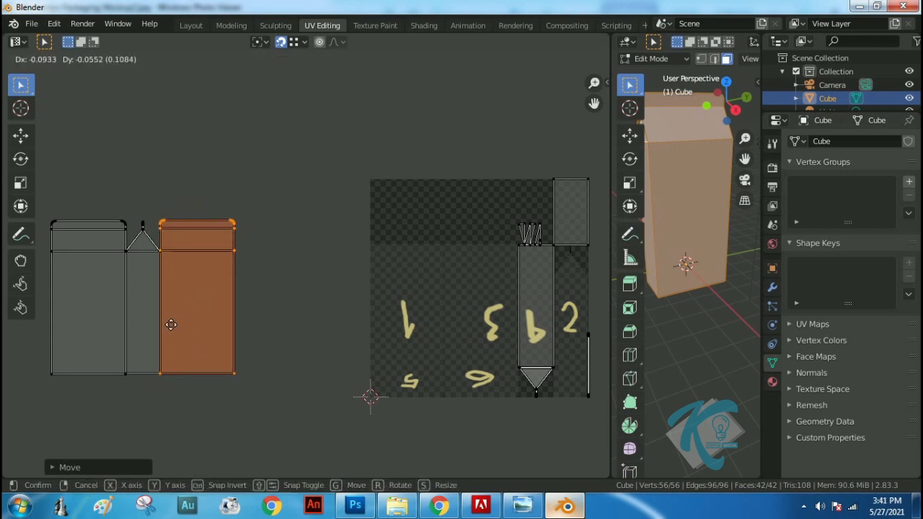
left_click(171, 325)
left_click(279, 289)
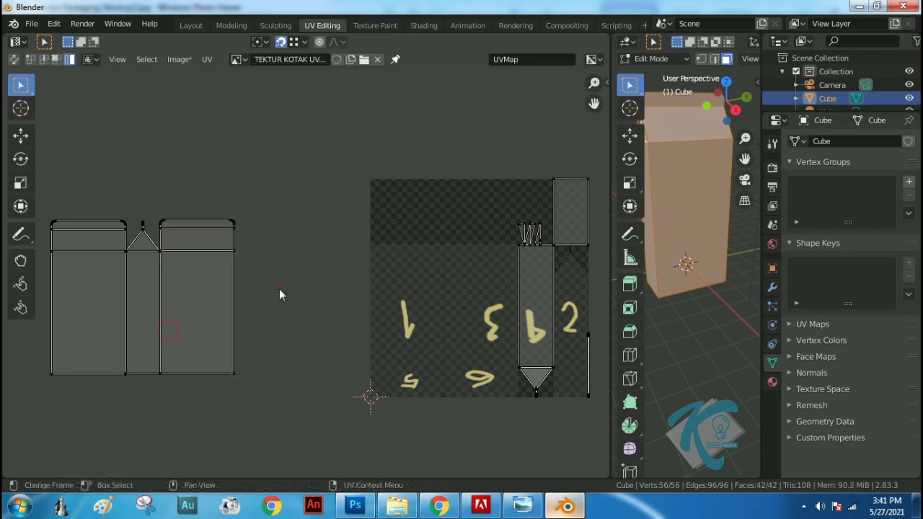
Move the island of side 4 off the image, rotate it by 180° and snap it against the right edge of side 3's island
left_click(539, 293)
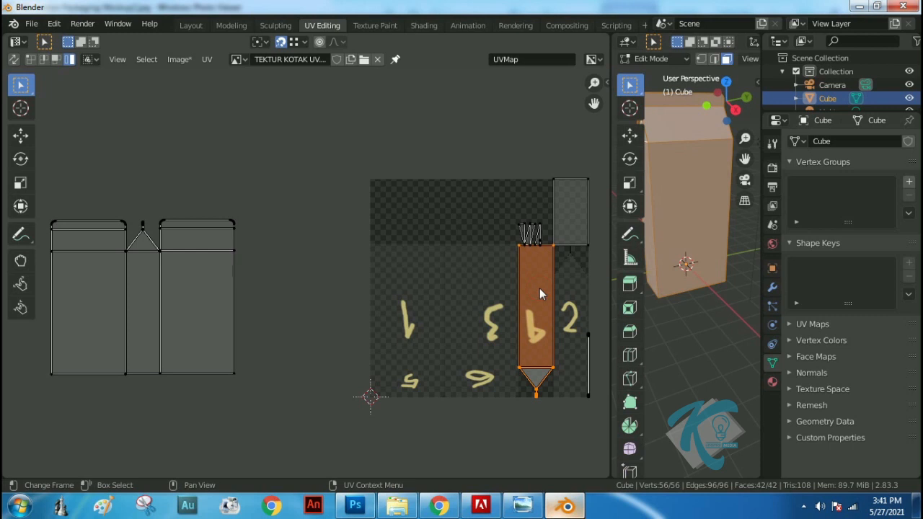
key("g")
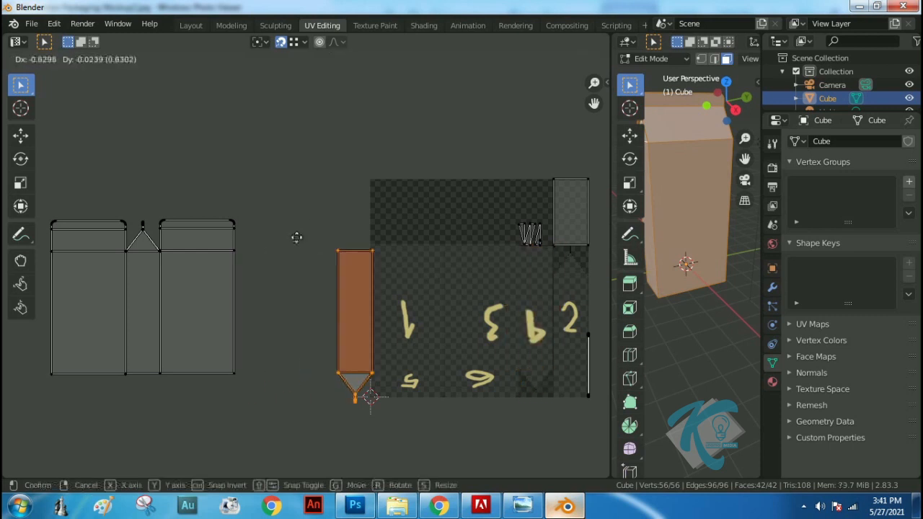
left_click(286, 271)
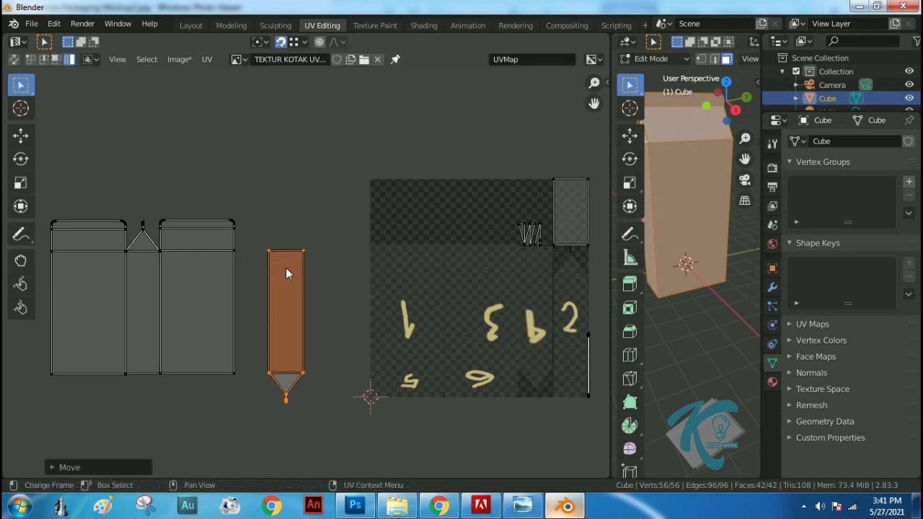
key("r")
type("180")
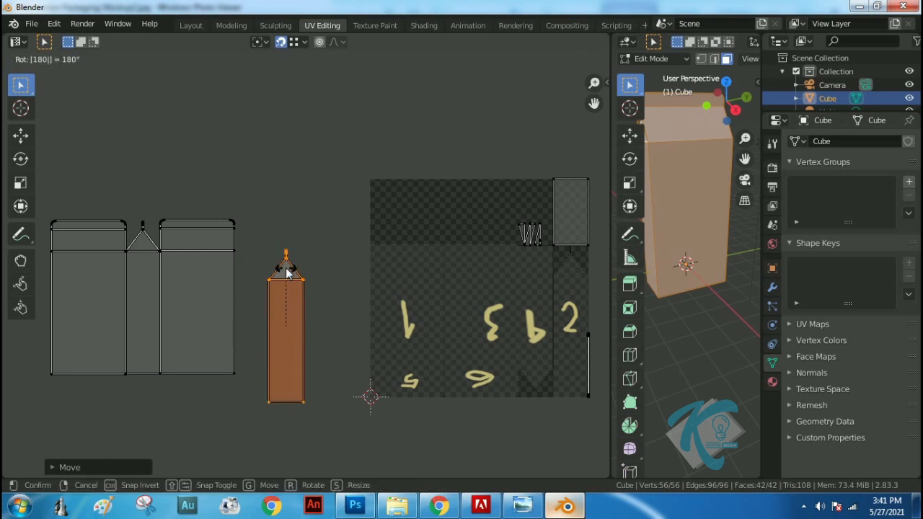
key("Return")
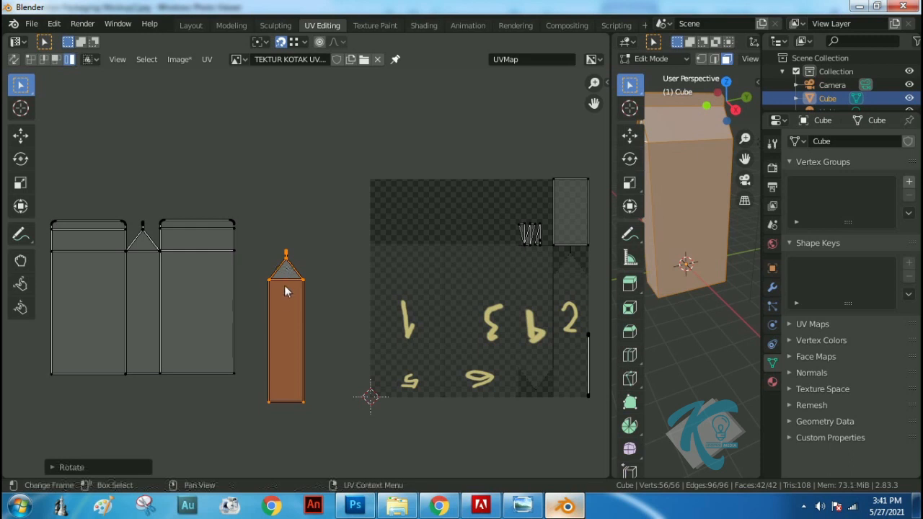
key("g")
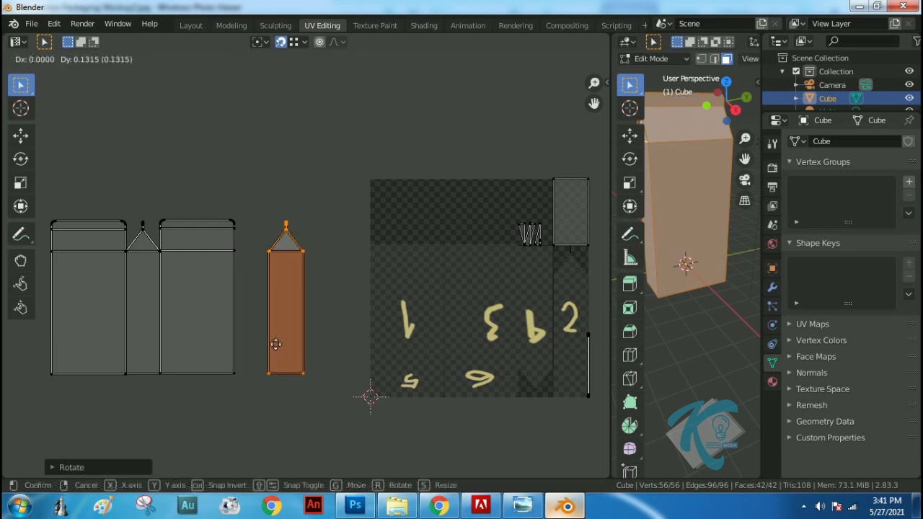
left_click(240, 347)
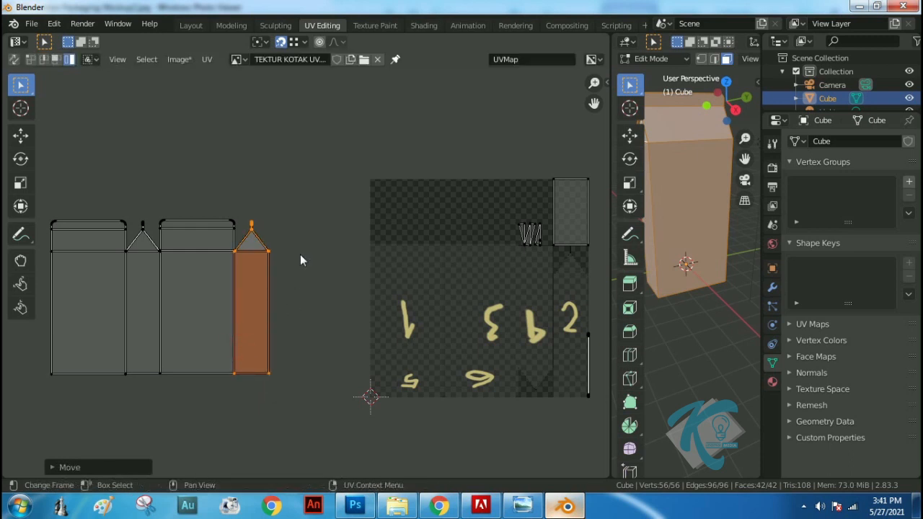
Turn snapping off, shrink the leftover rectangle and zigzag islands to about a third and place them in the image's upper-left corner
key("a")
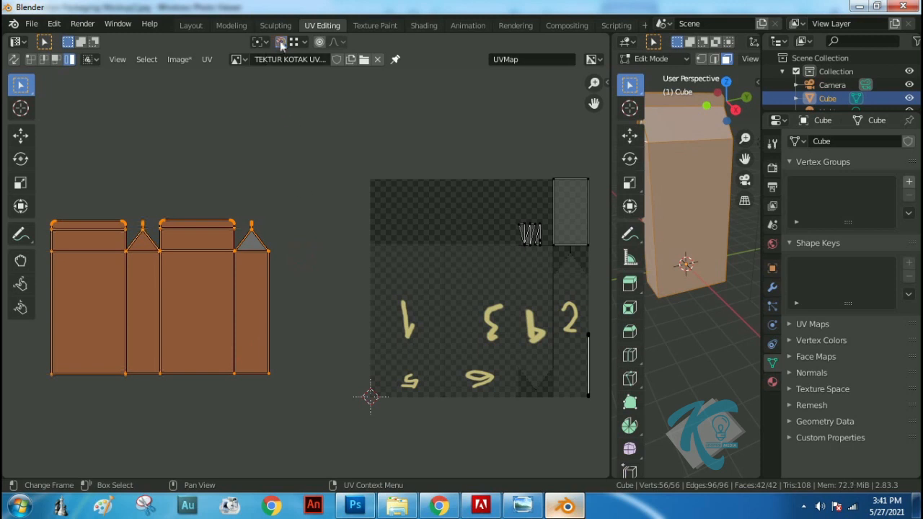
left_click_drag(494, 163, 602, 254)
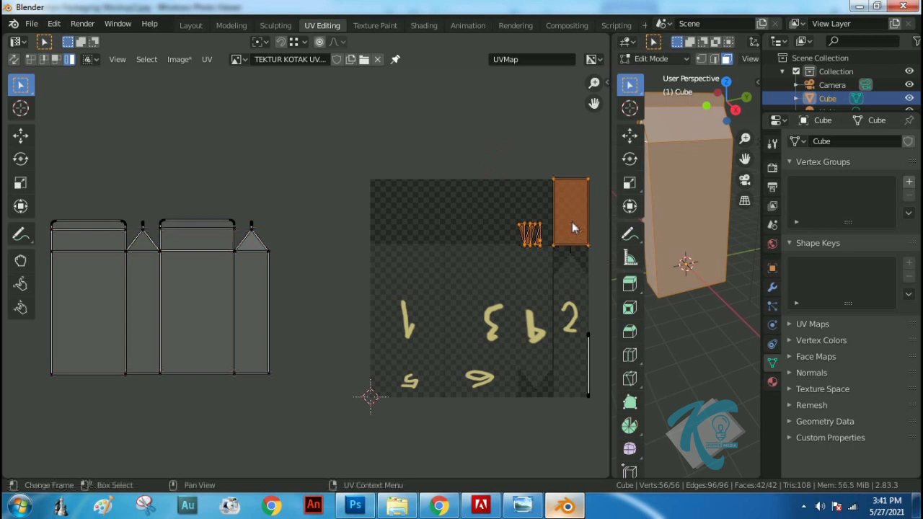
key("g")
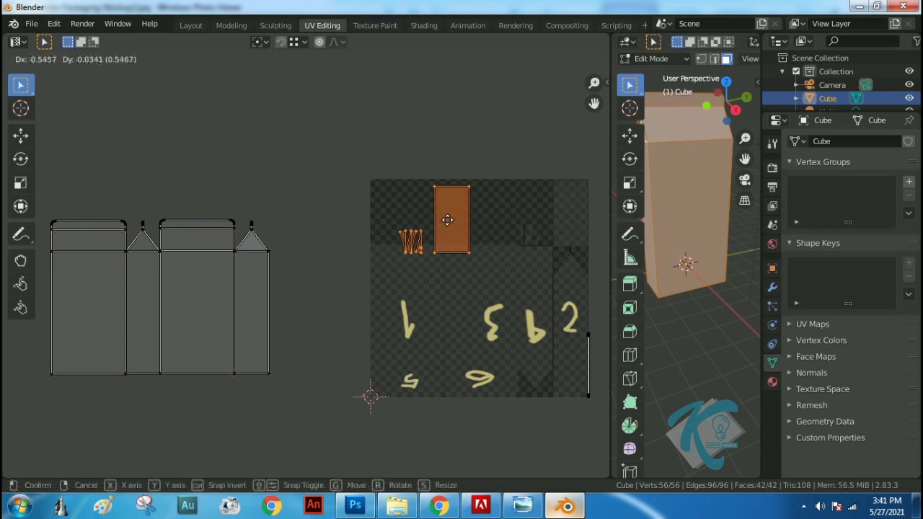
left_click(447, 225)
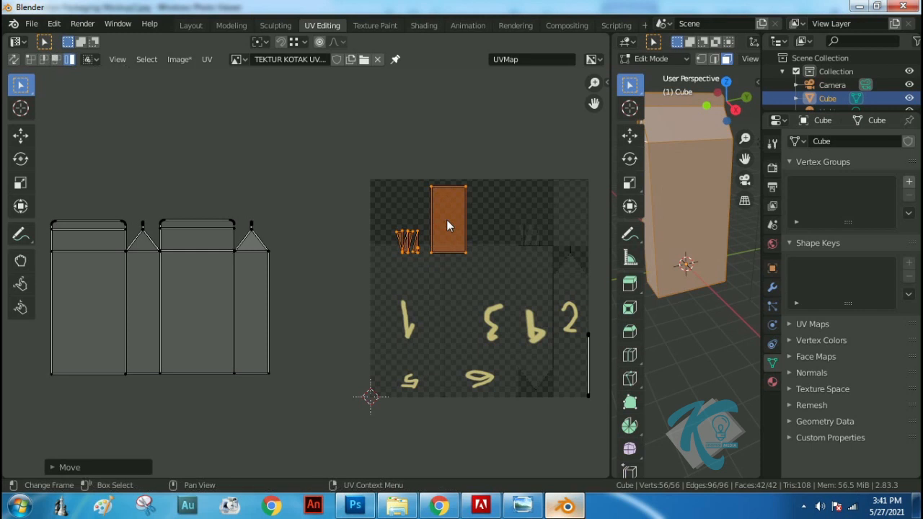
key("s")
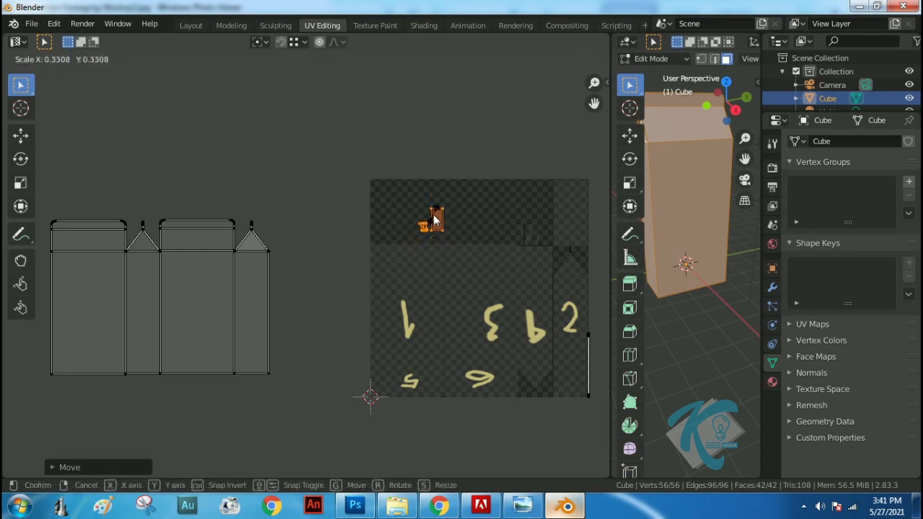
left_click(433, 219)
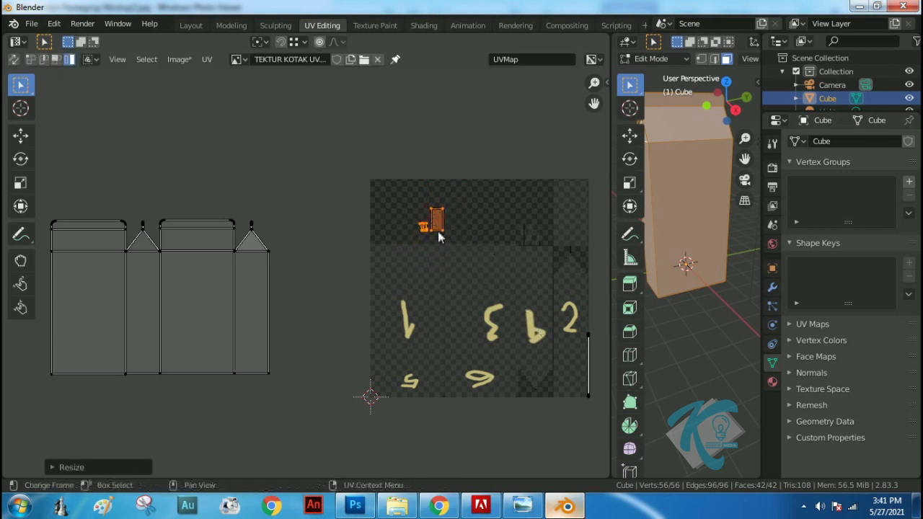
key("g")
left_click(406, 217)
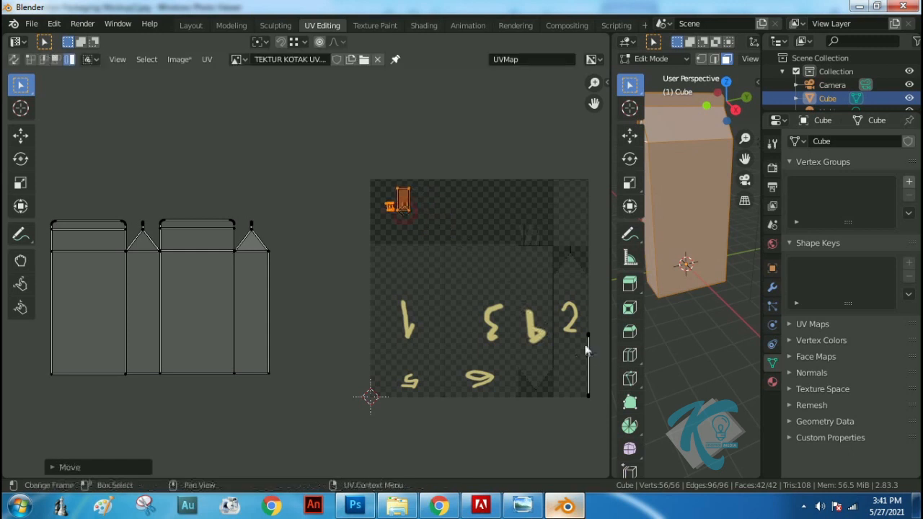
Shrink the thin line-shaped island at the image's right edge, place it beside the other small islands and deselect it
left_click_drag(575, 317, 602, 412)
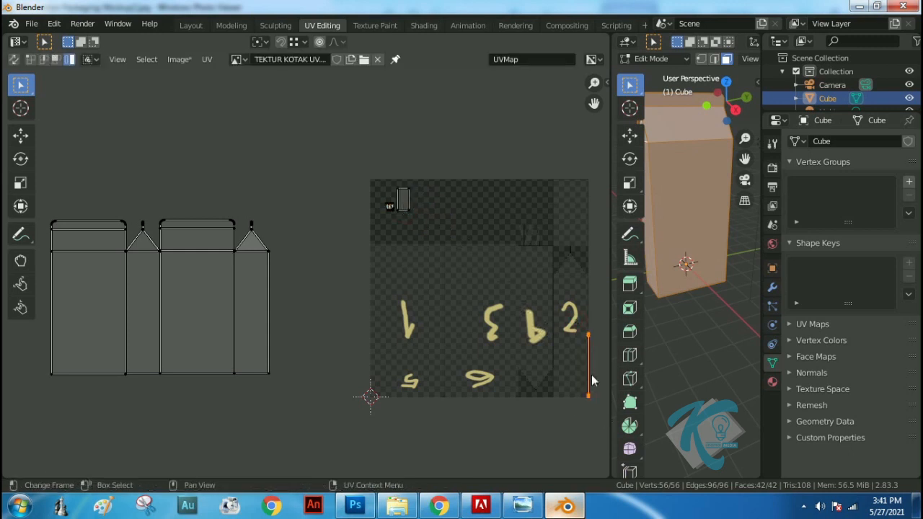
key("g")
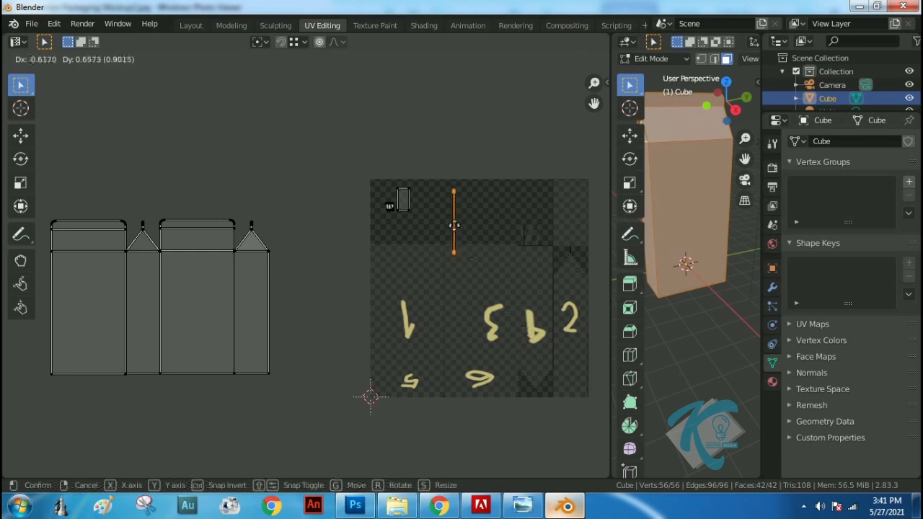
left_click(444, 226)
key("s")
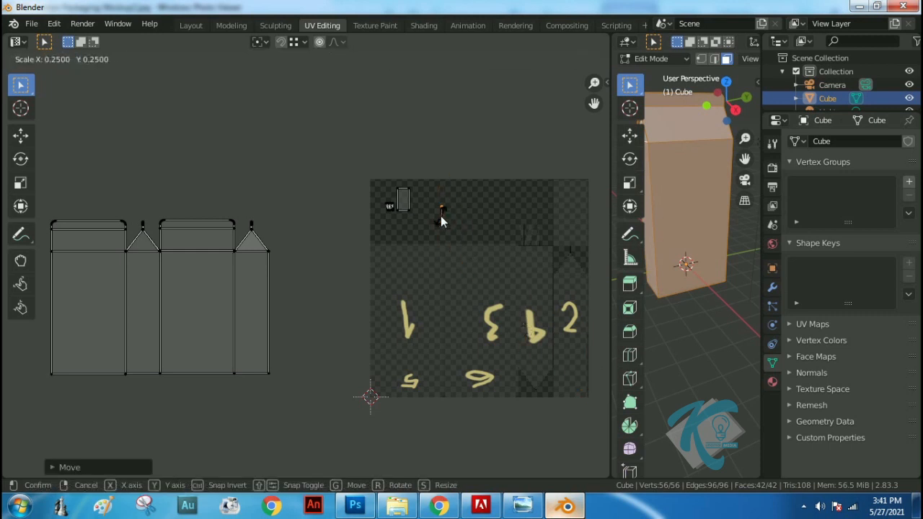
left_click(441, 215)
key("g")
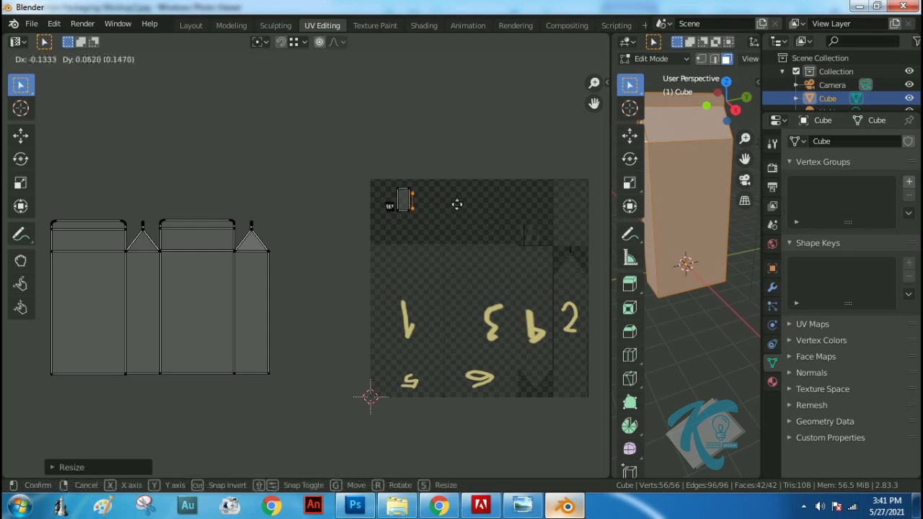
left_click(462, 205)
left_click(491, 152)
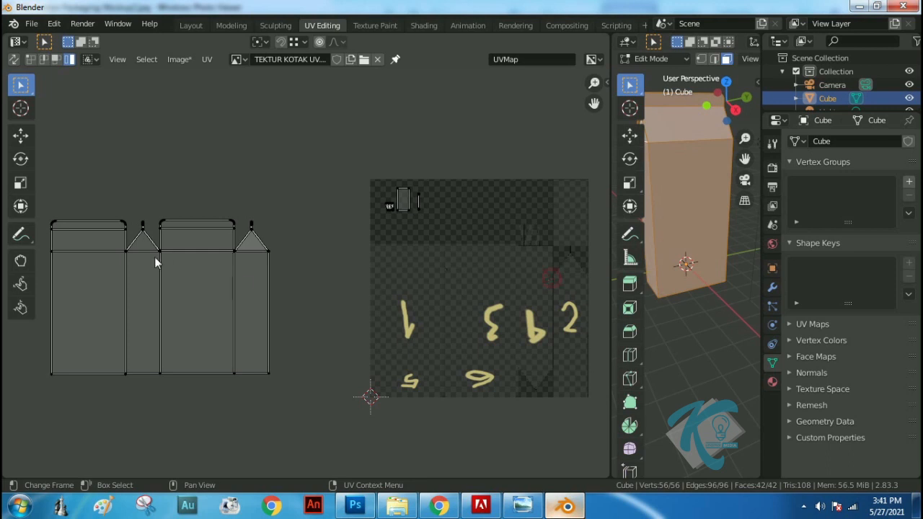
Move the strip of four side islands onto the image and scale it down slightly to leave a margin at the image borders
left_click_drag(49, 206, 294, 406)
key("g")
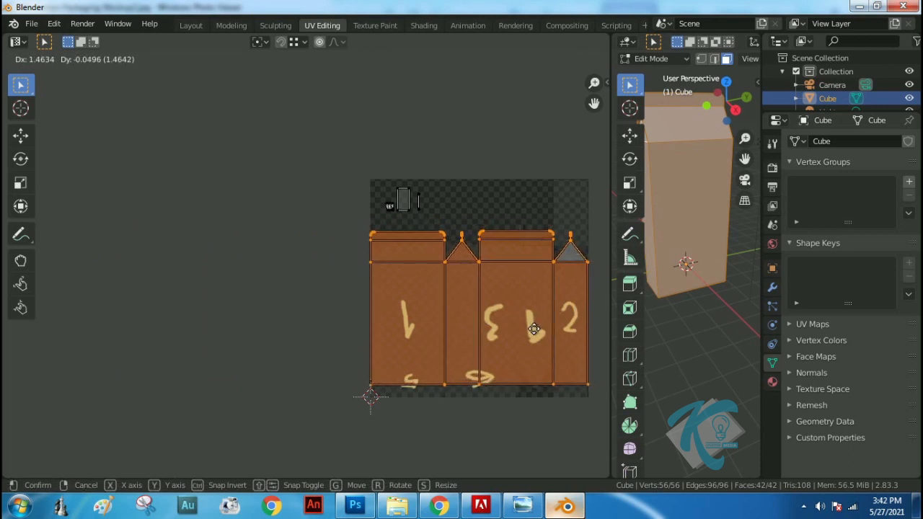
left_click(533, 330)
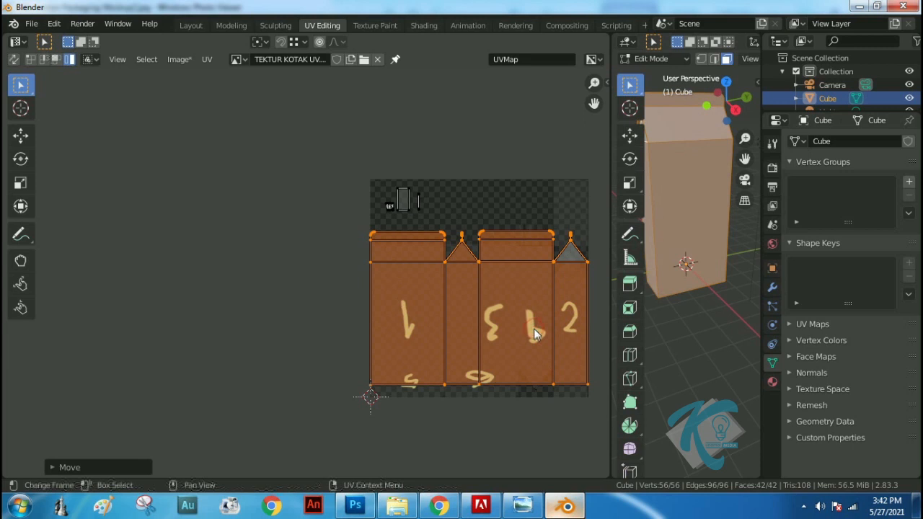
key("s")
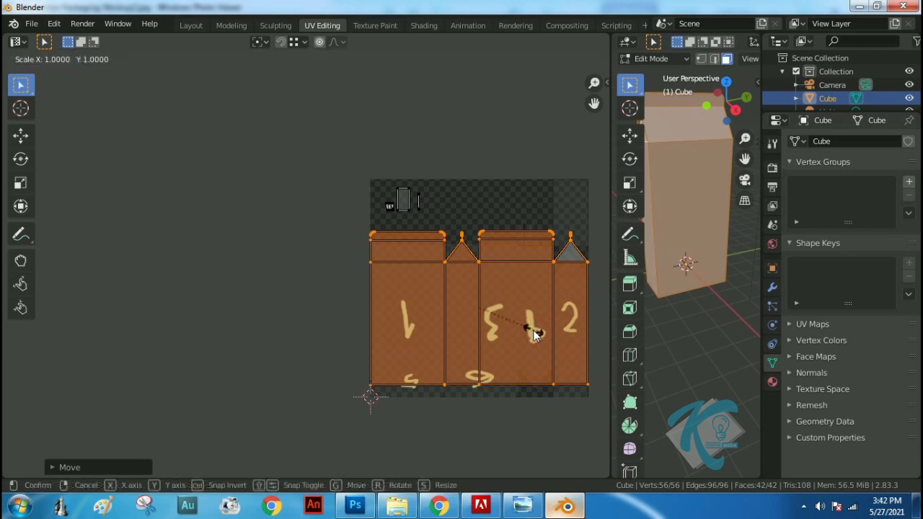
left_click(531, 329)
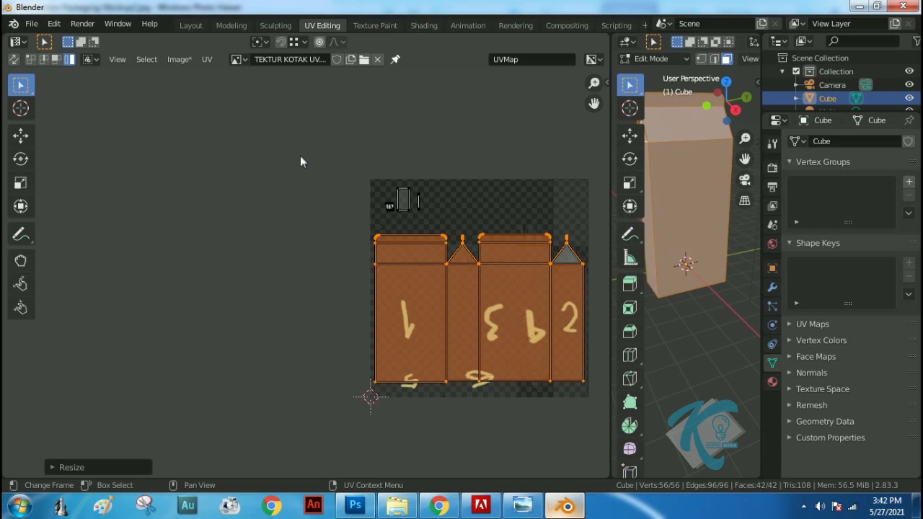
Save the texture image and start a UV layout export into the Blender Latihan\Box Milk folder
left_click(179, 59)
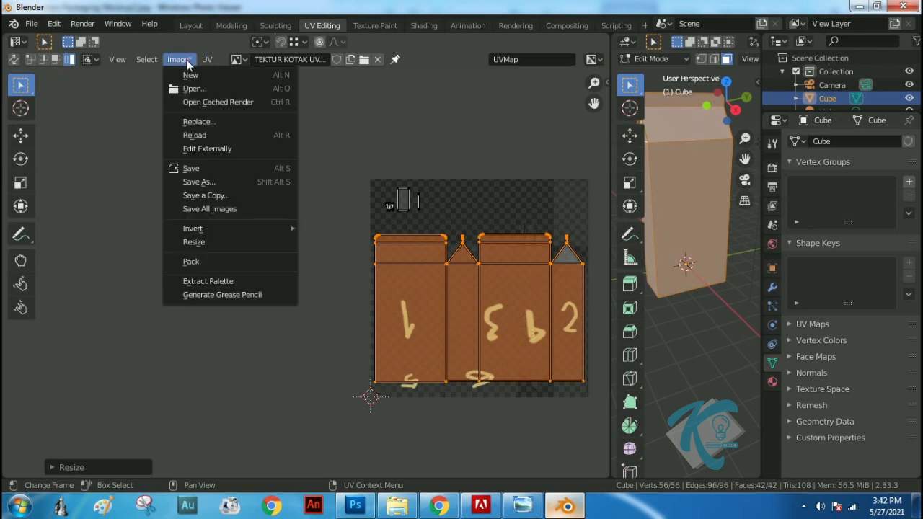
left_click(193, 168)
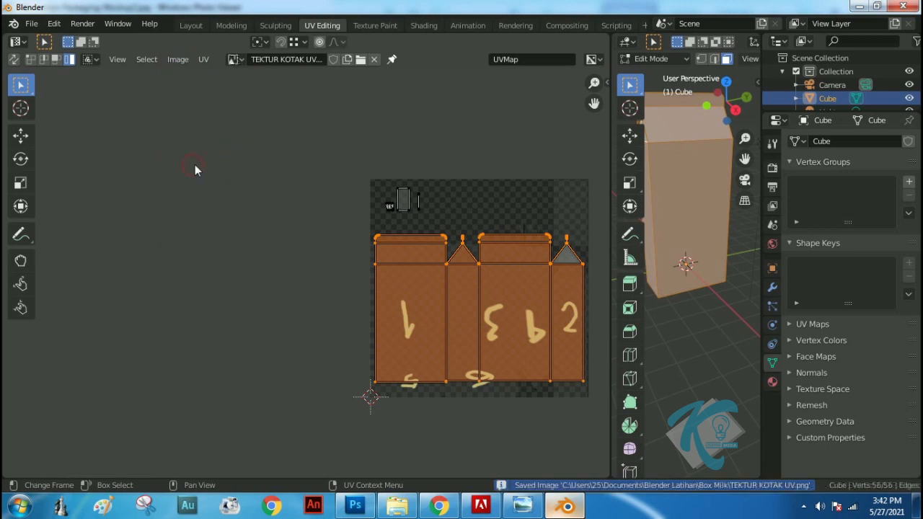
left_click(203, 60)
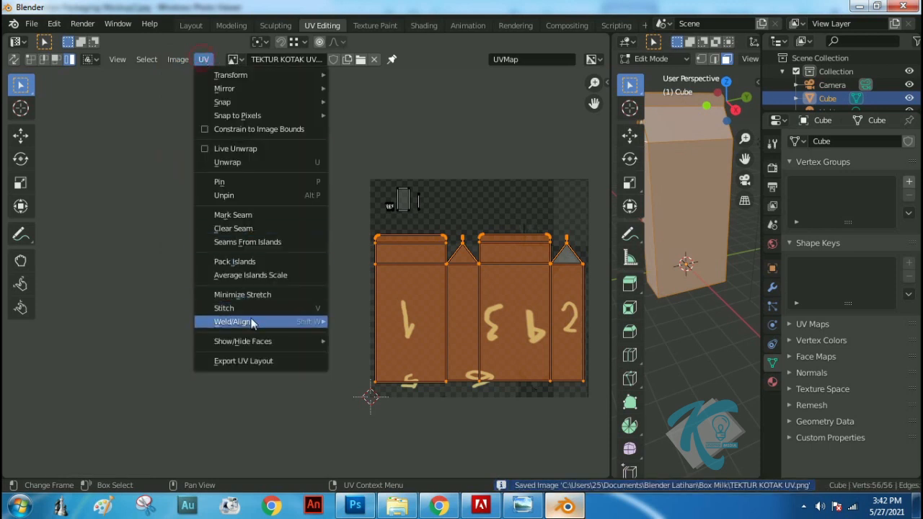
left_click(273, 365)
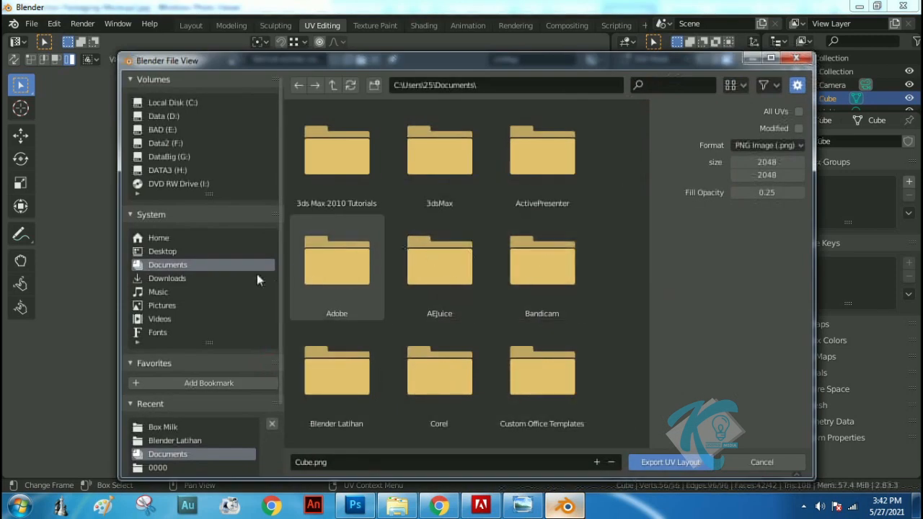
double_click(364, 360)
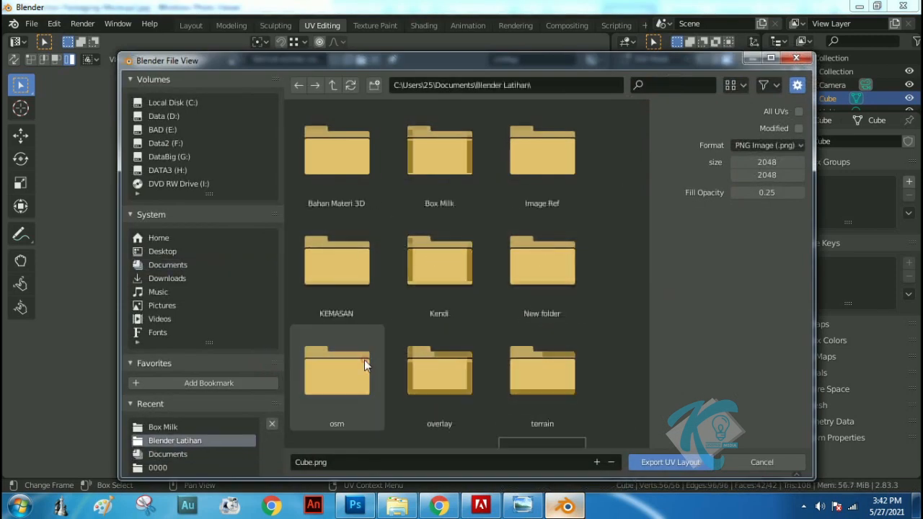
double_click(435, 161)
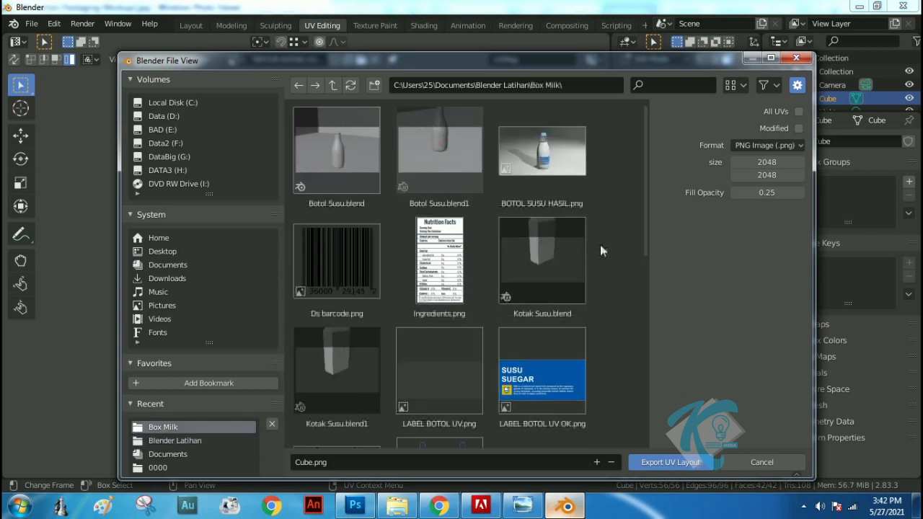
scroll(621, 278, "down", 5)
scroll(616, 287, "down", 2)
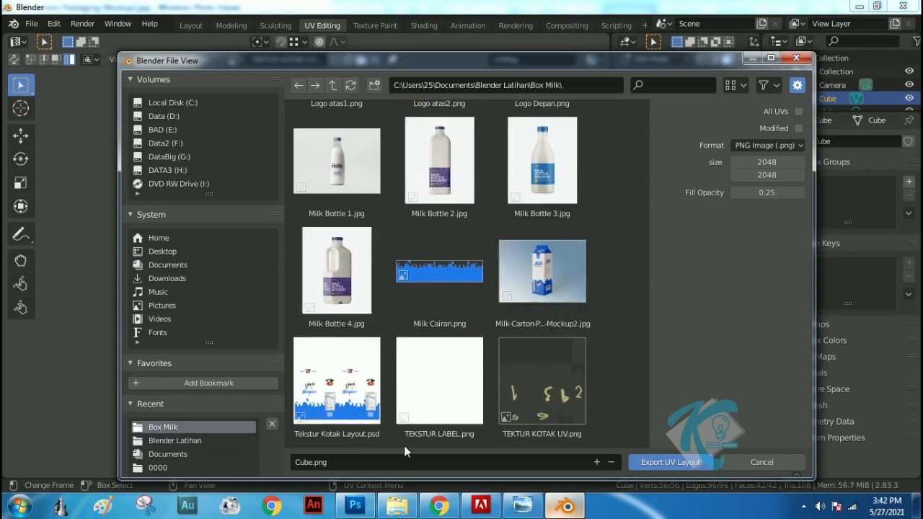
Export the UV layout under the file name TEKTUR KOTAK UV OK BANGET.png, based on the existing TEKTUR KOTAK UV.png name
left_click(545, 400)
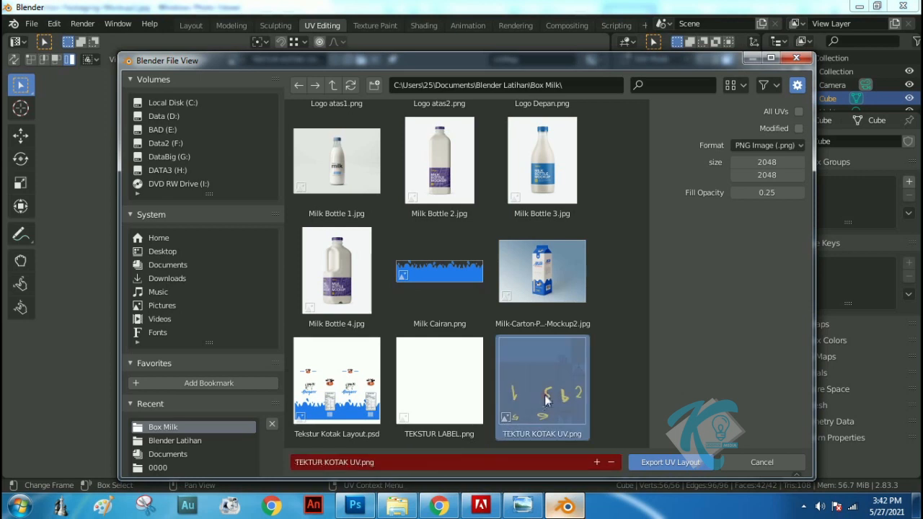
left_click(356, 461)
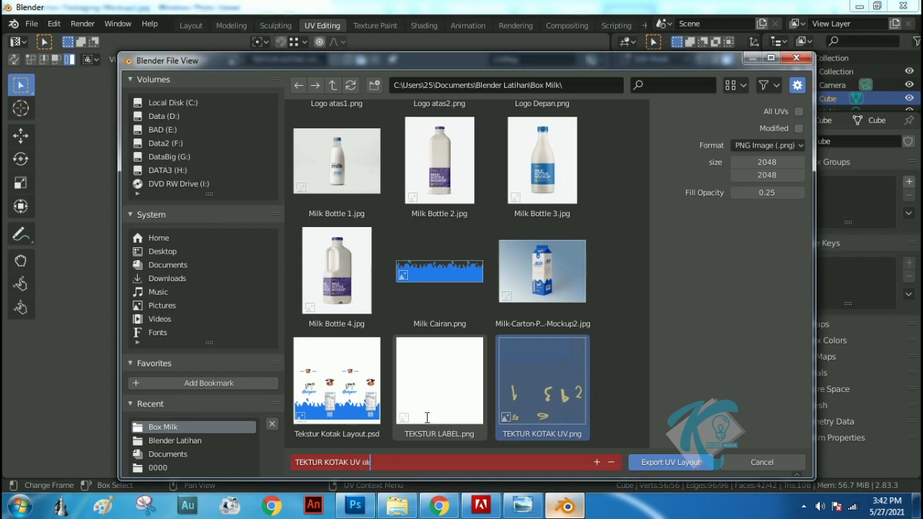
key("BackSpace")
key("BackSpace")
type("OK BANG")
key("Return")
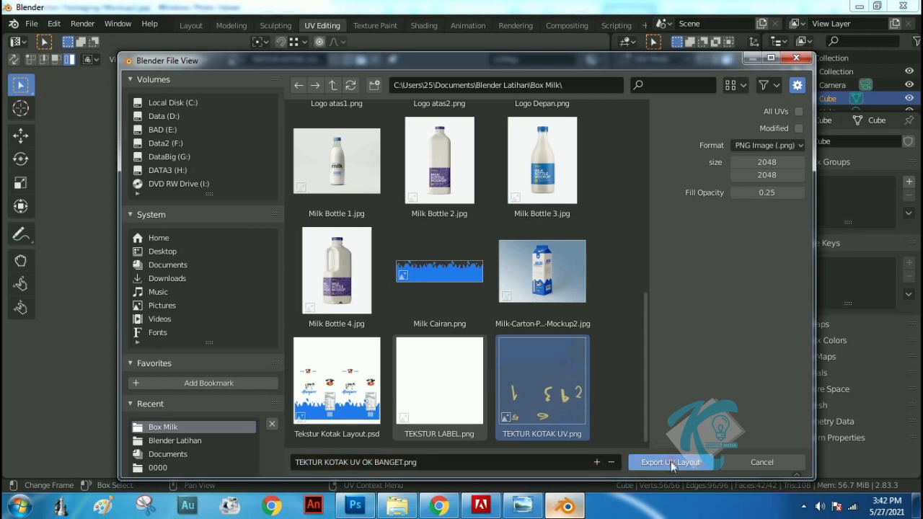
left_click(670, 462)
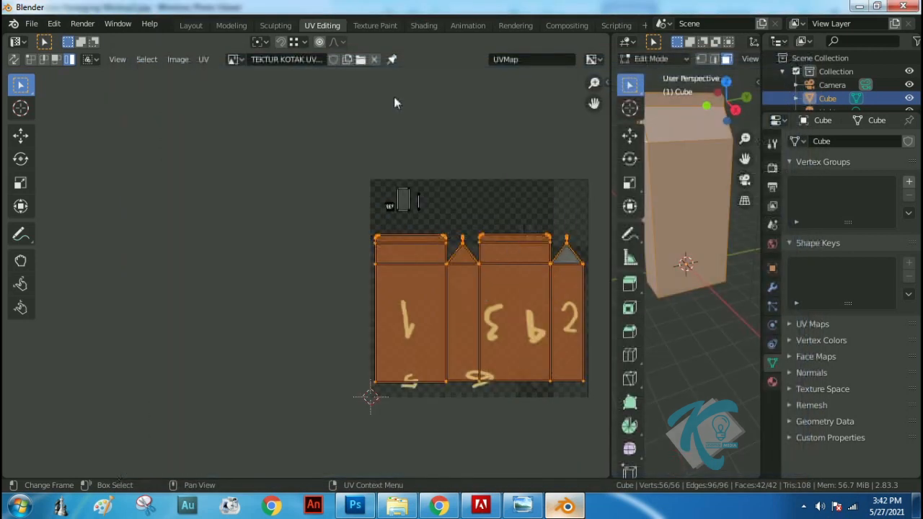
Switch to the Shading workspace and open TEKTUR KOTAK UV OK BANGET.png from the Box Milk folder in Photoshop
left_click(193, 26)
left_click(423, 26)
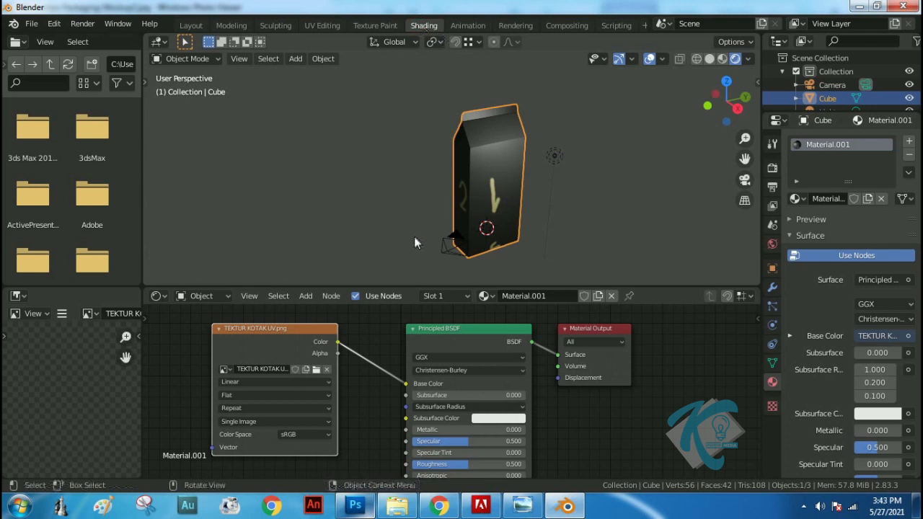
left_click(349, 500)
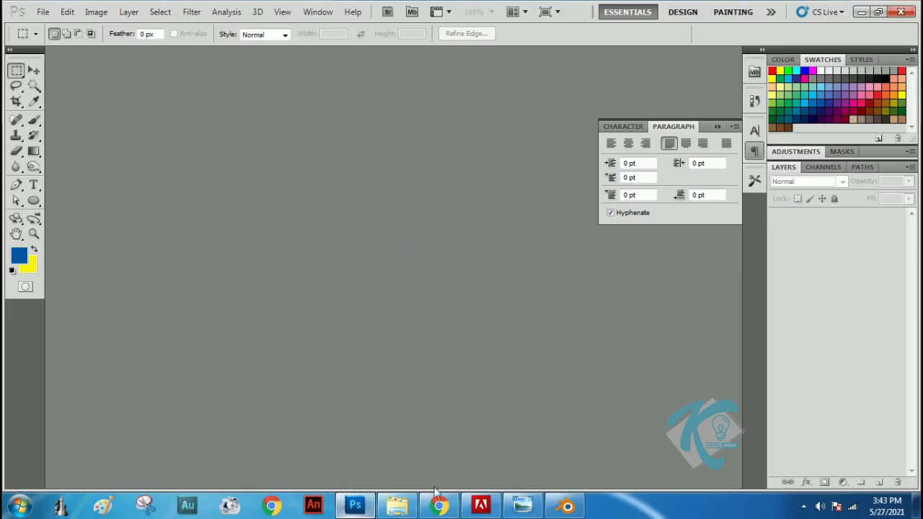
left_click(398, 506)
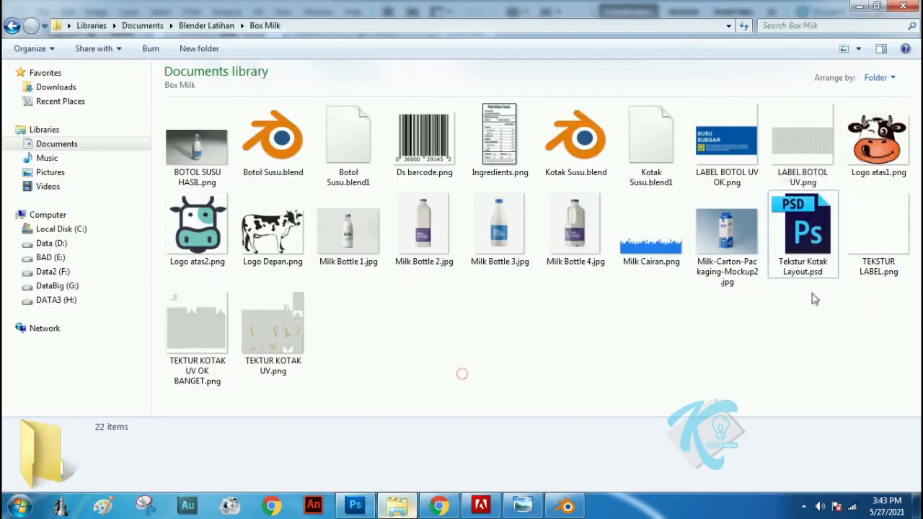
left_click(201, 335)
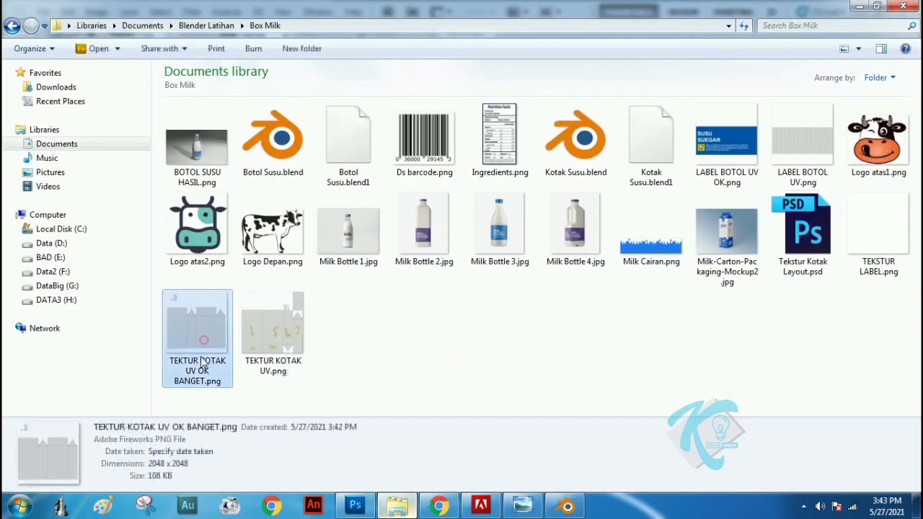
left_click_drag(186, 335, 266, 230)
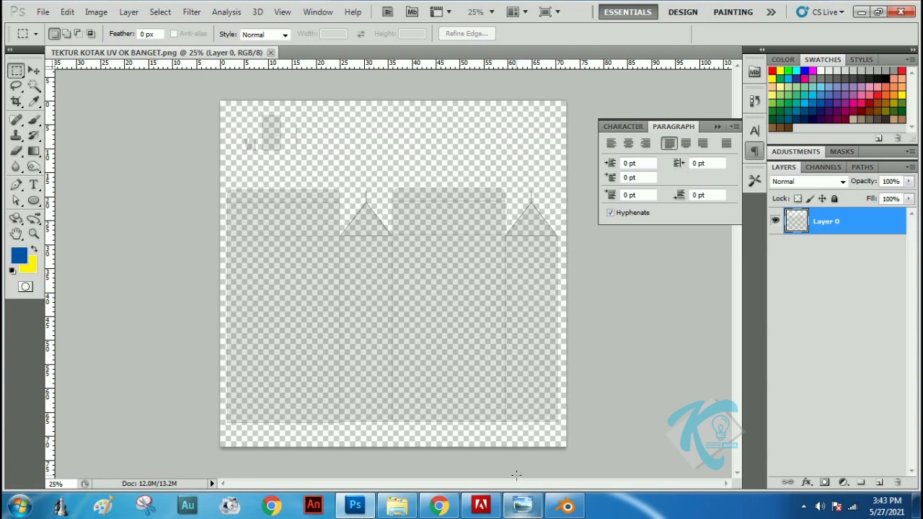
Check the milk carton mockup, and place Milk Cairan, Ds barcode, Ingredients, Logo atas2 and Logo Depan from the Box Milk folder into the UV layout document
left_click(522, 505)
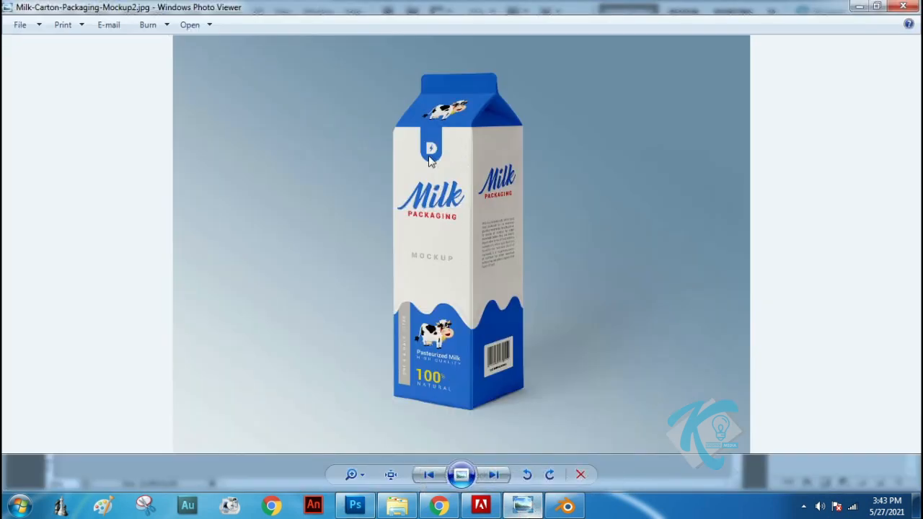
left_click(408, 509)
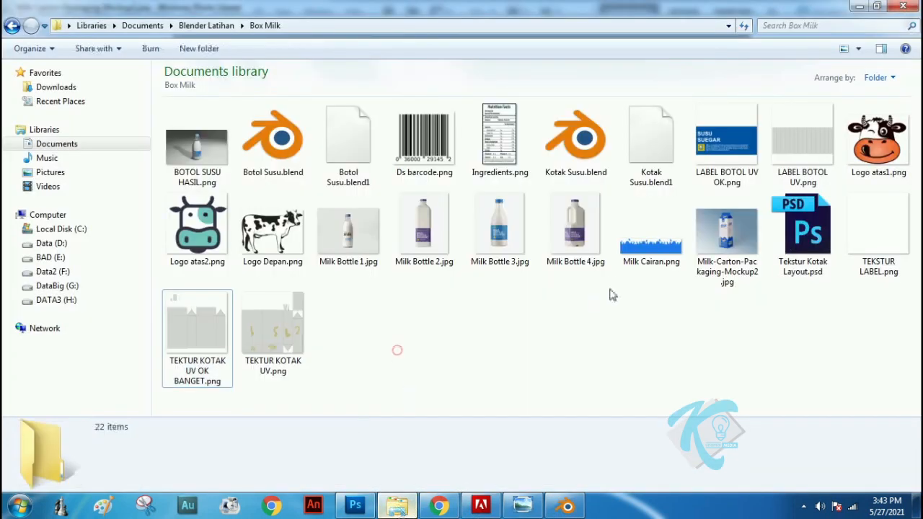
left_click(648, 238)
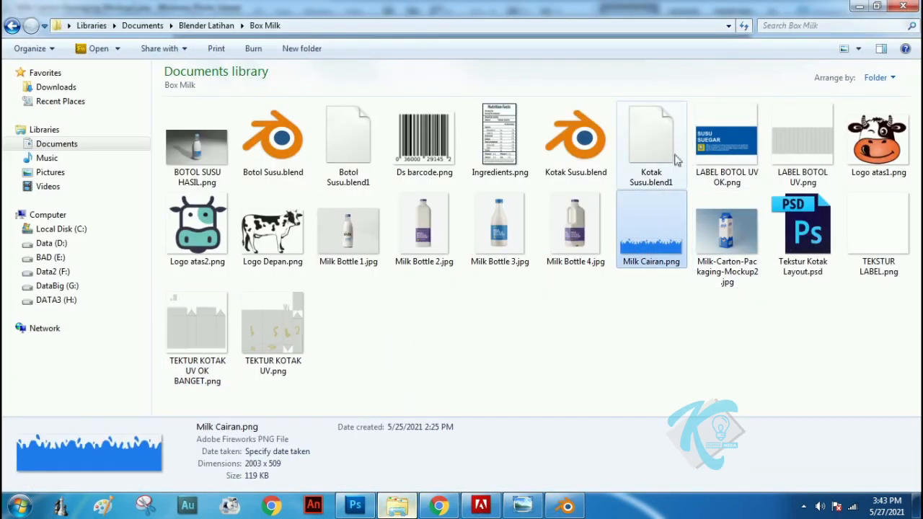
left_click(499, 141, "ctrl")
left_click(424, 141, "ctrl")
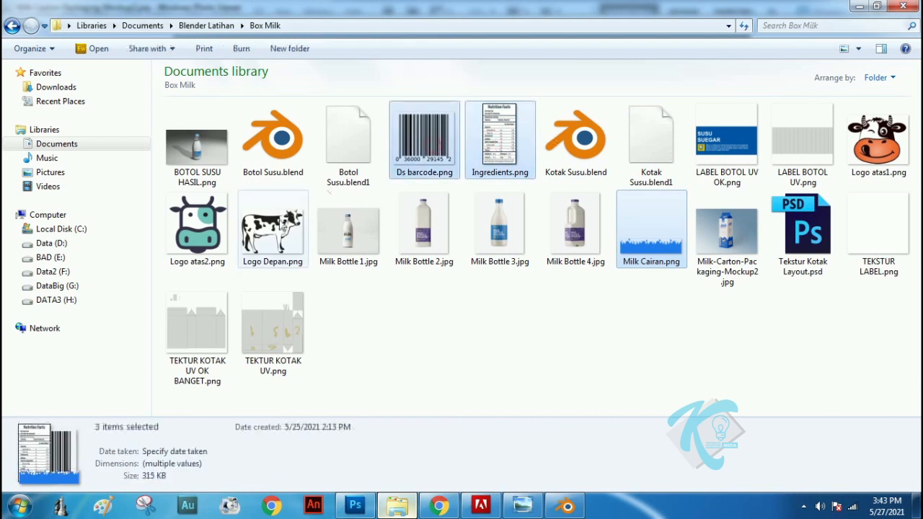
left_click(272, 227, "ctrl")
left_click(197, 227, "ctrl")
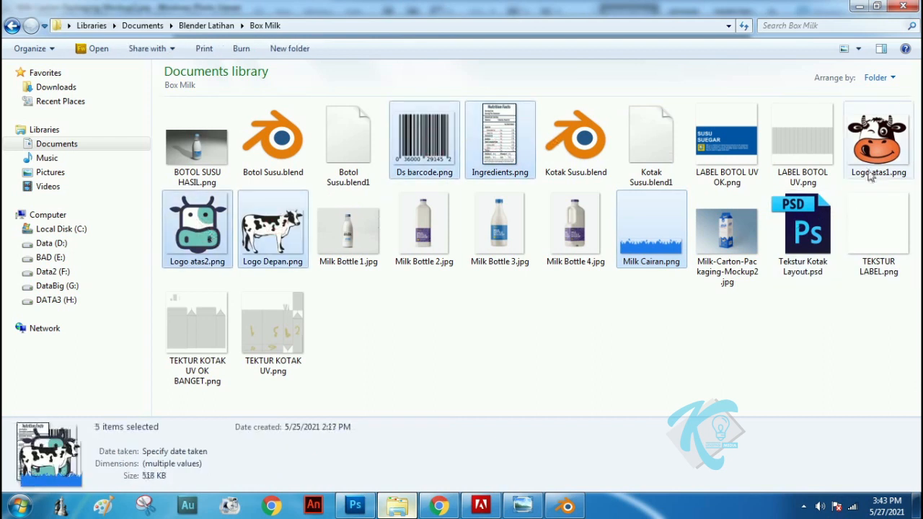
left_click_drag(652, 243, 410, 288)
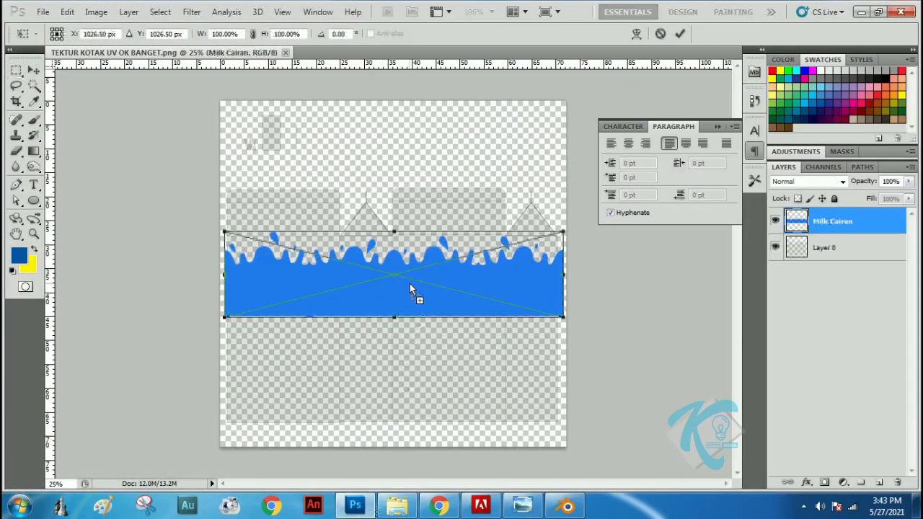
key("Return")
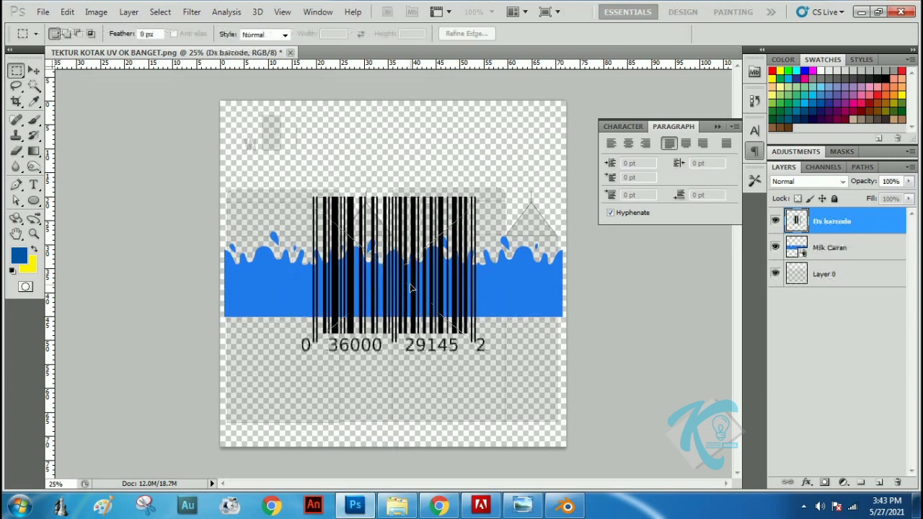
key("Return")
key("Return")
key("Return")
key("Return")
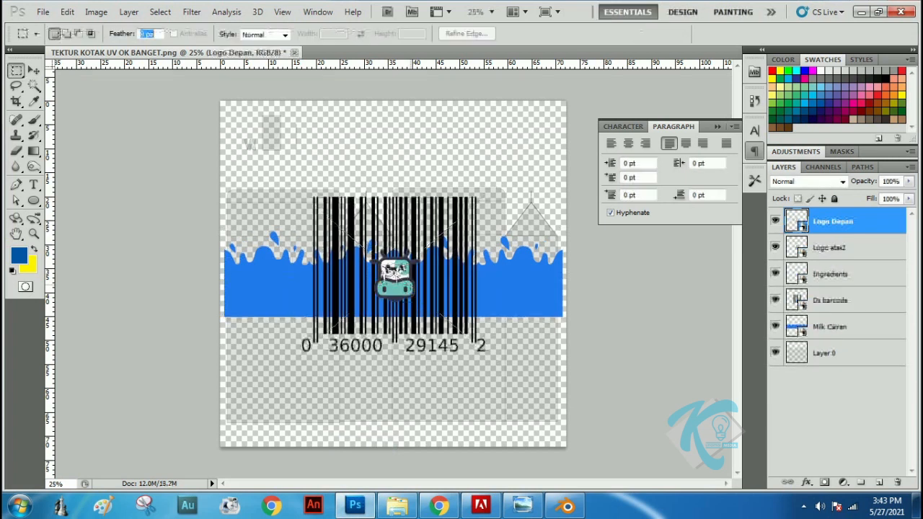
Enlarge the Logo Depan cow slightly at the middle of the canvas using Free Transform
left_click(33, 70)
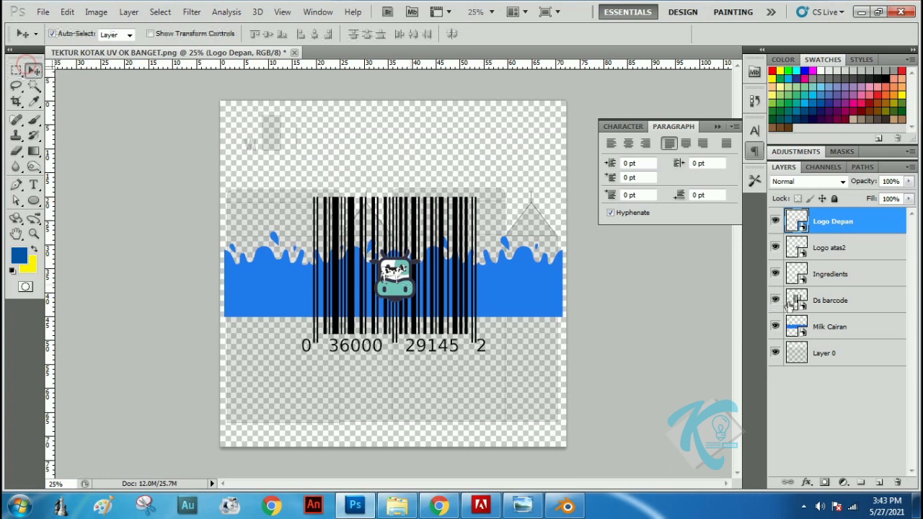
left_click(836, 325, "shift")
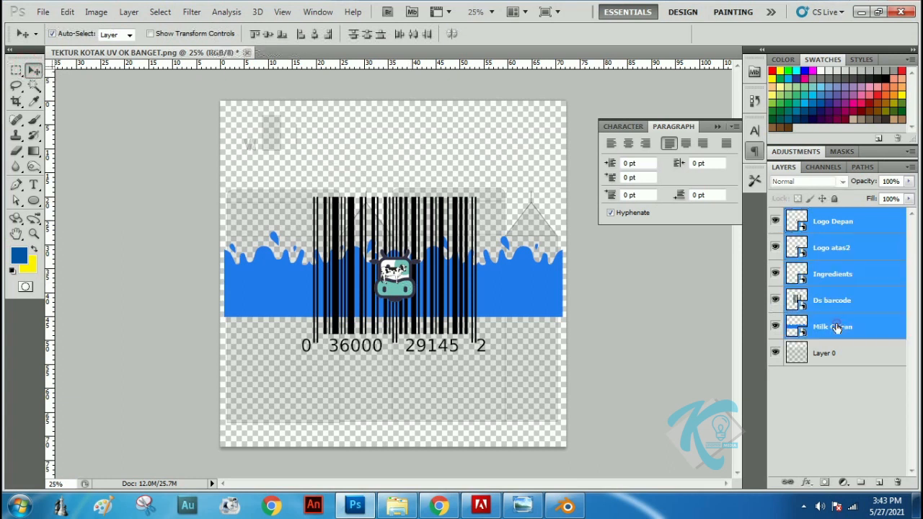
left_click(850, 300)
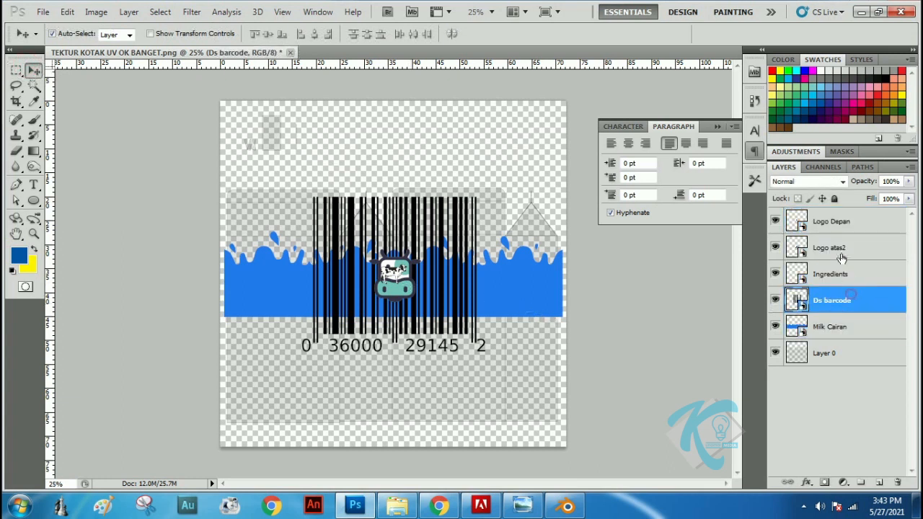
left_click(841, 247)
left_click(834, 222)
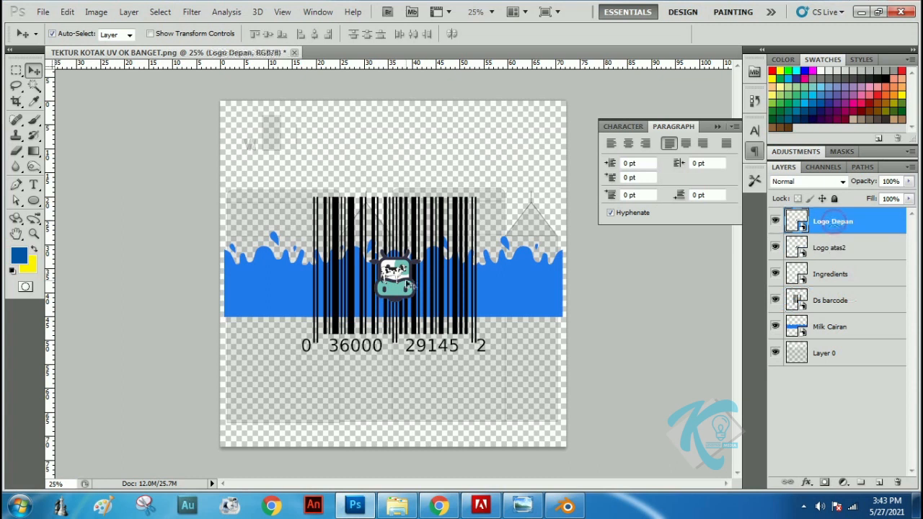
key("ctrl+t")
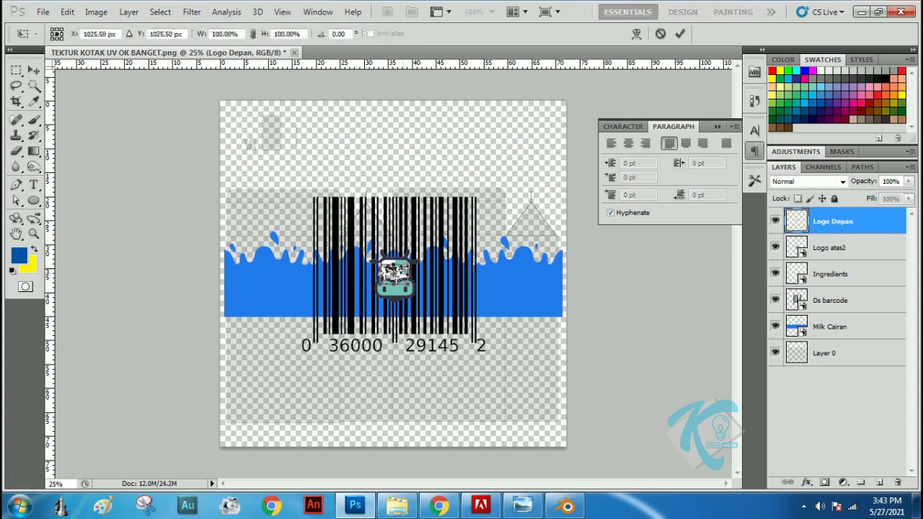
left_click_drag(414, 254, 427, 249, "shift")
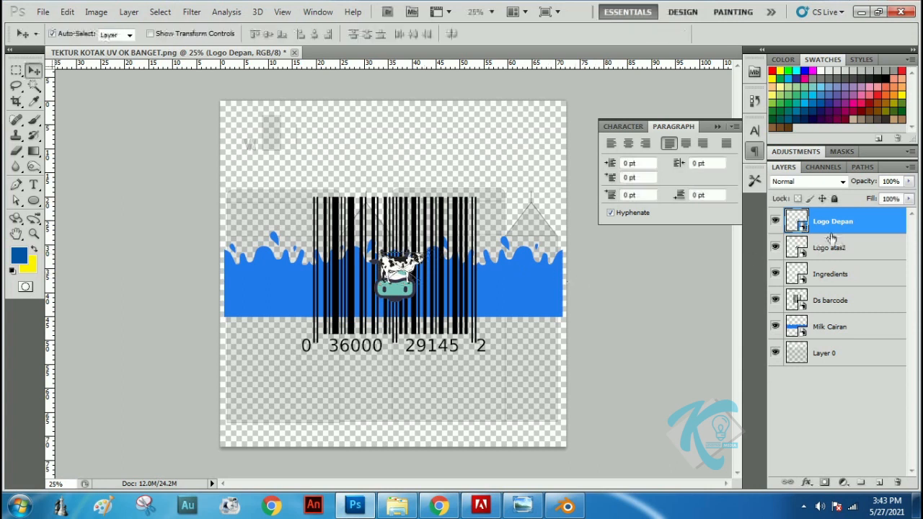
Hide both cow logo layers, scale the Ingredients label to 624.65%, and place it low on the last narrow side panel
left_click(775, 221)
left_click(775, 248)
left_click(775, 248)
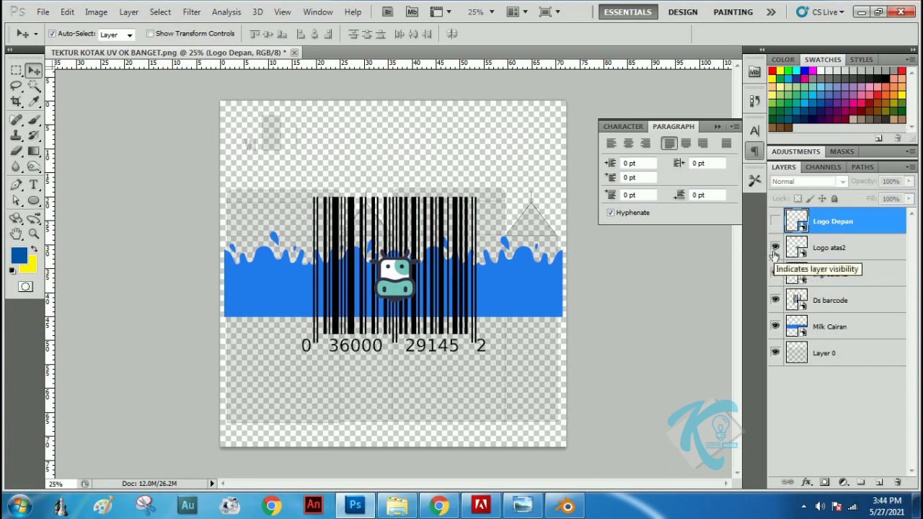
left_click(775, 248)
left_click(775, 274)
left_click(833, 276)
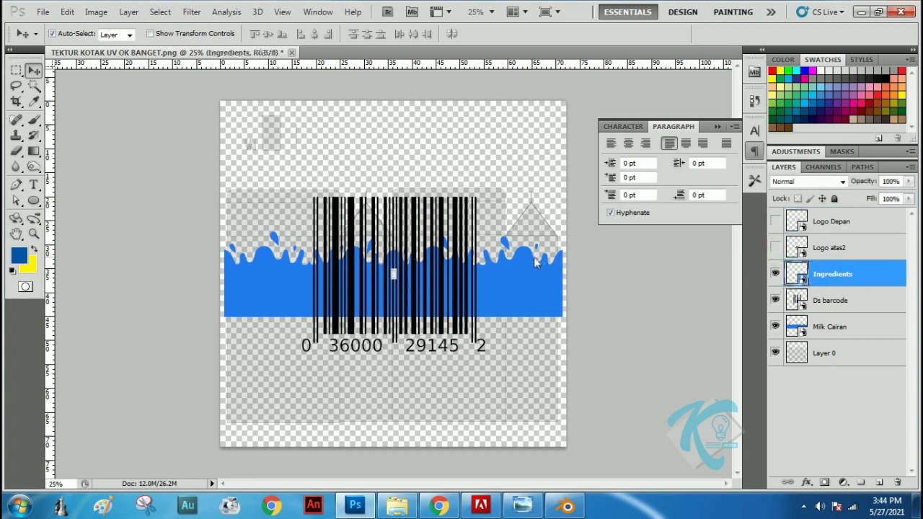
key("ctrl+t")
left_click_drag(396, 263, 433, 206, "shift")
left_click_drag(424, 248, 545, 374)
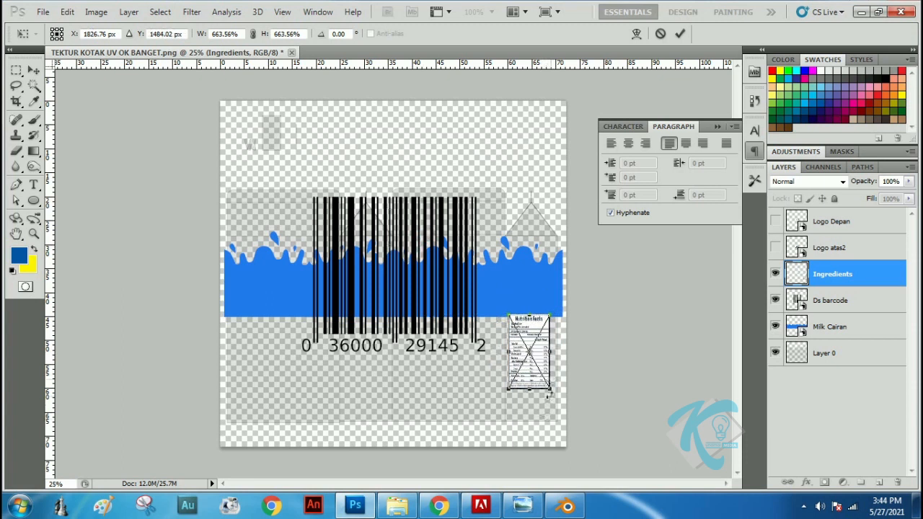
left_click_drag(551, 389, 547, 383, "shift")
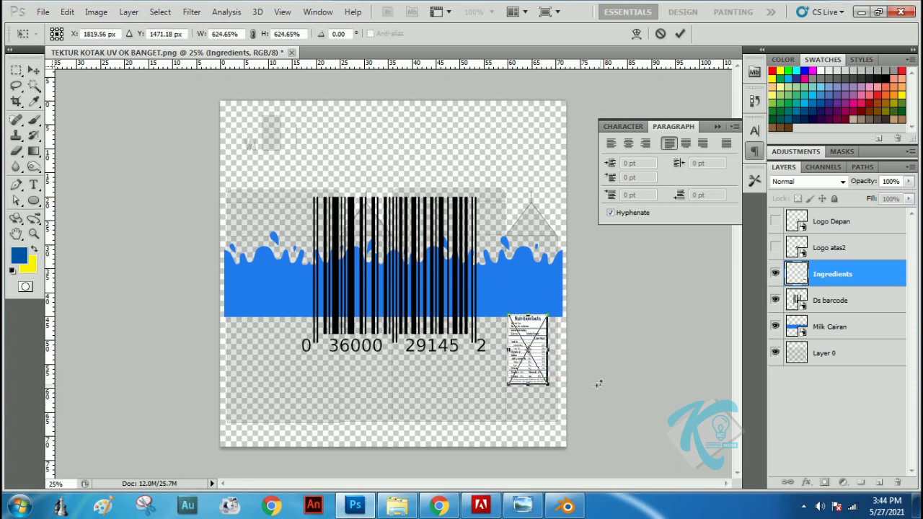
key("Return")
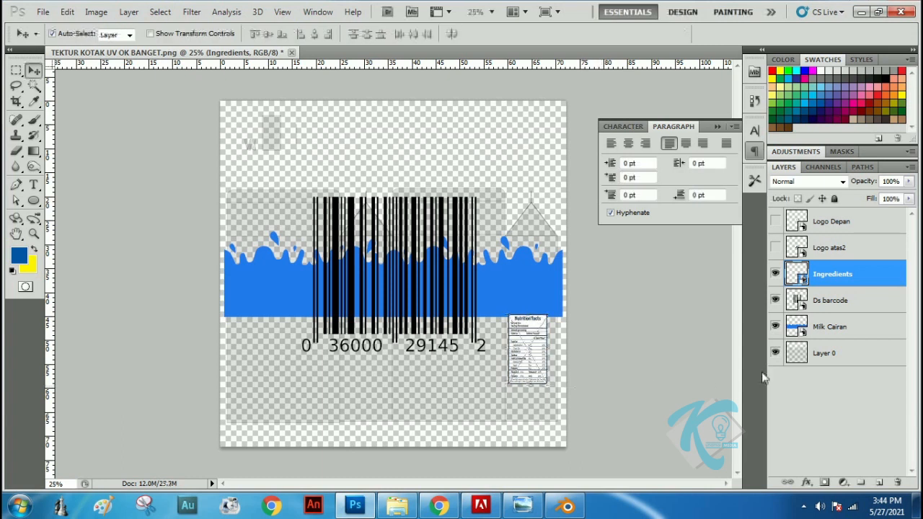
Rasterize the Logo Depan, Logo atas2, Ingredients and Ds barcode layers and show the two hidden logo layers again
left_click(830, 221)
left_click(838, 300, "shift")
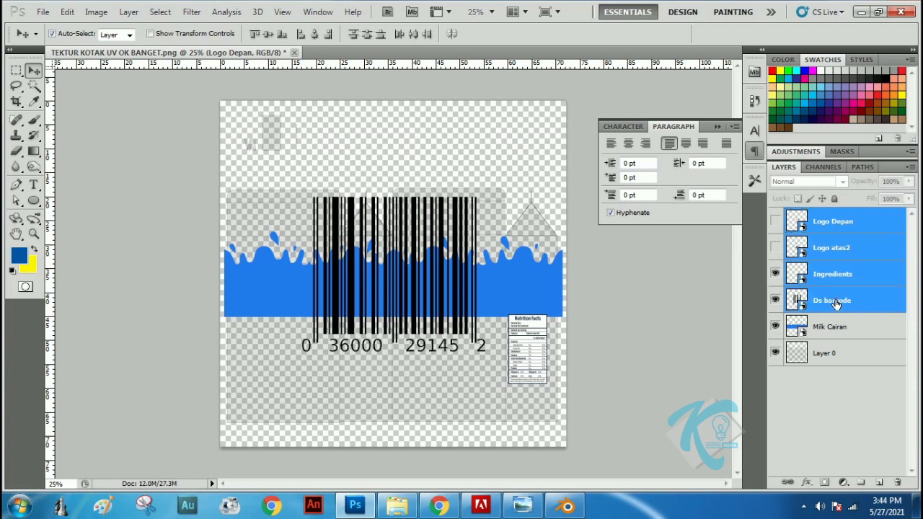
right_click(832, 249)
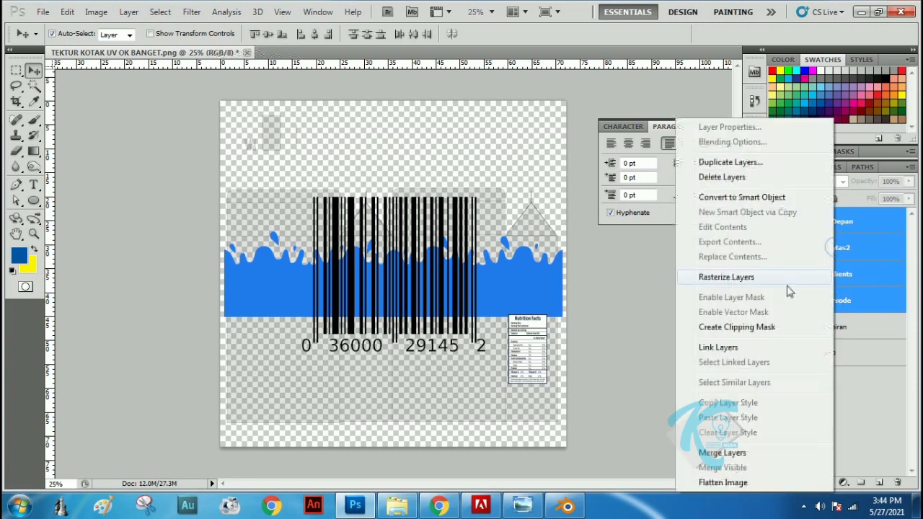
left_click(722, 279)
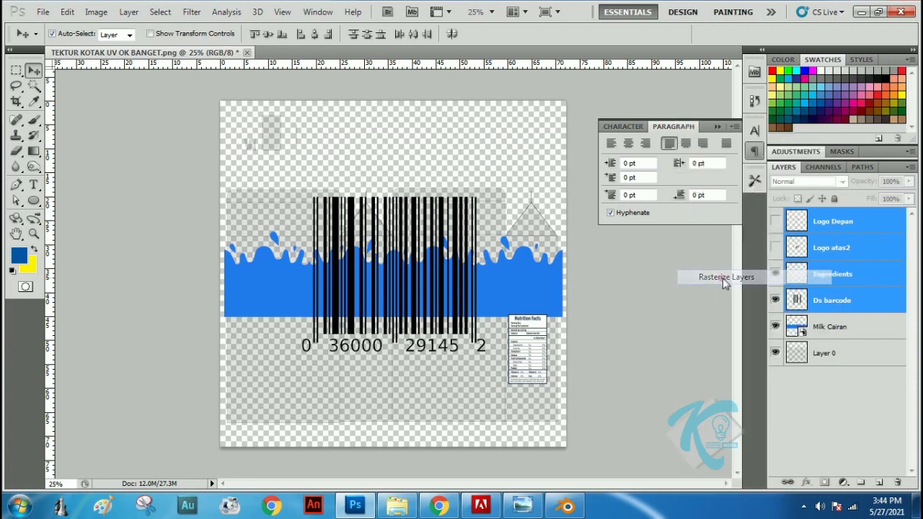
left_click(774, 247)
left_click(775, 220)
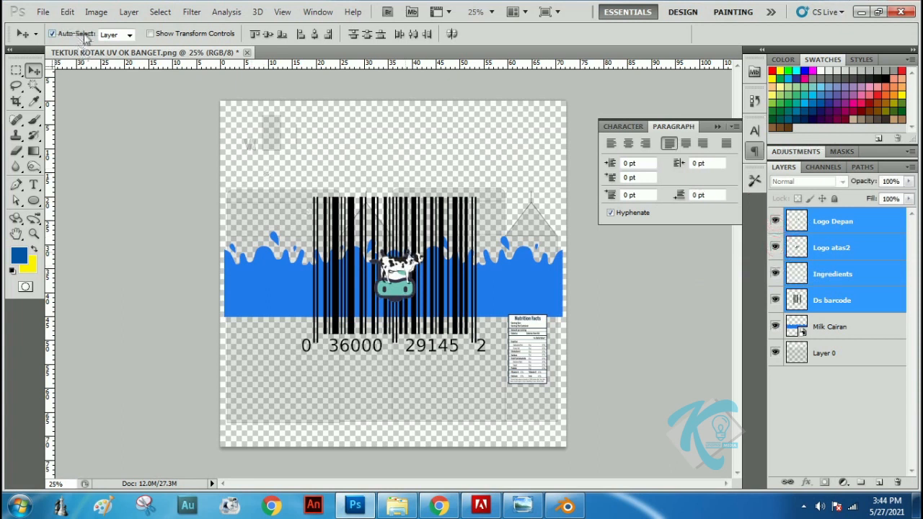
Shift the four rasterized layers slightly left, lower the barcode and scale it to 23.45% within the first wide panel
left_click_drag(447, 302, 425, 297)
left_click(835, 245)
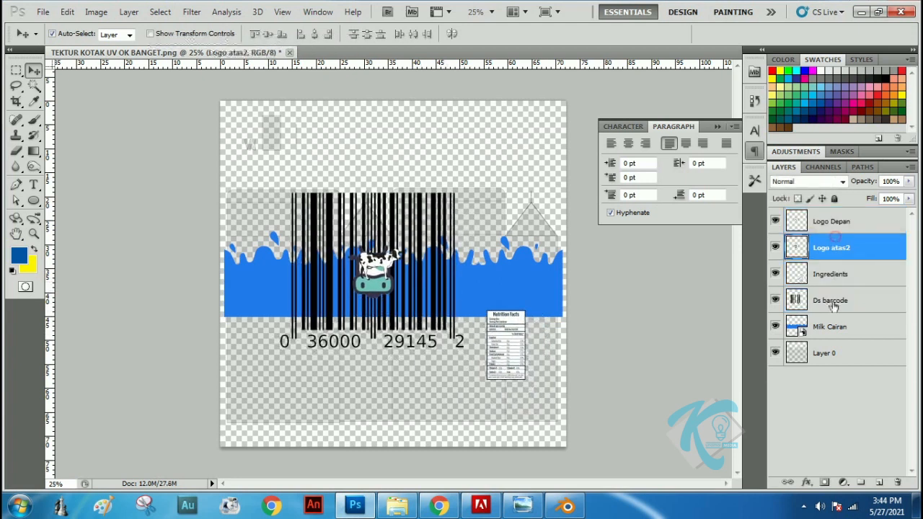
left_click(834, 301)
left_click_drag(437, 291, 433, 313)
key("ctrl+t")
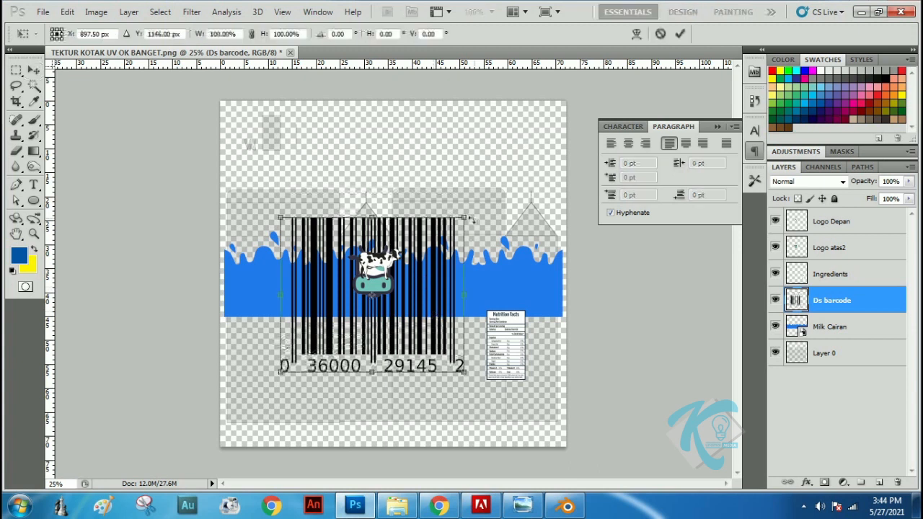
left_click_drag(465, 218, 324, 336)
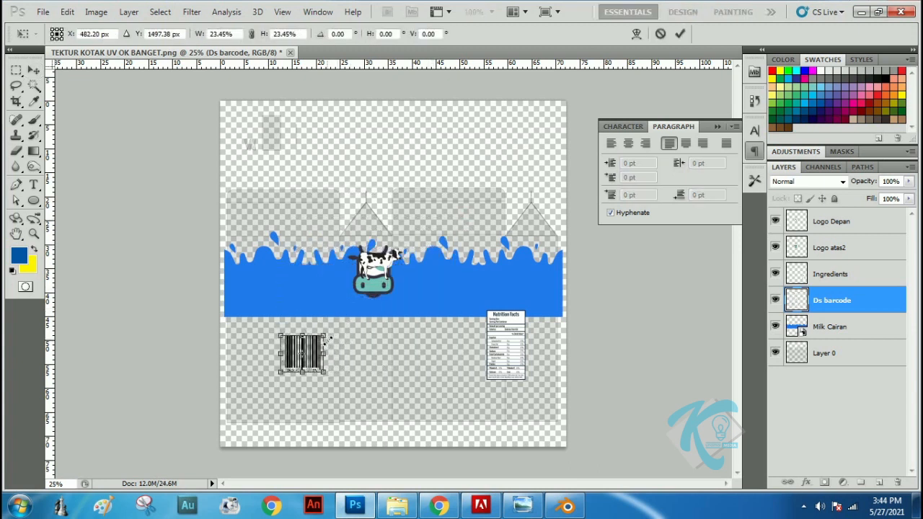
key("Return")
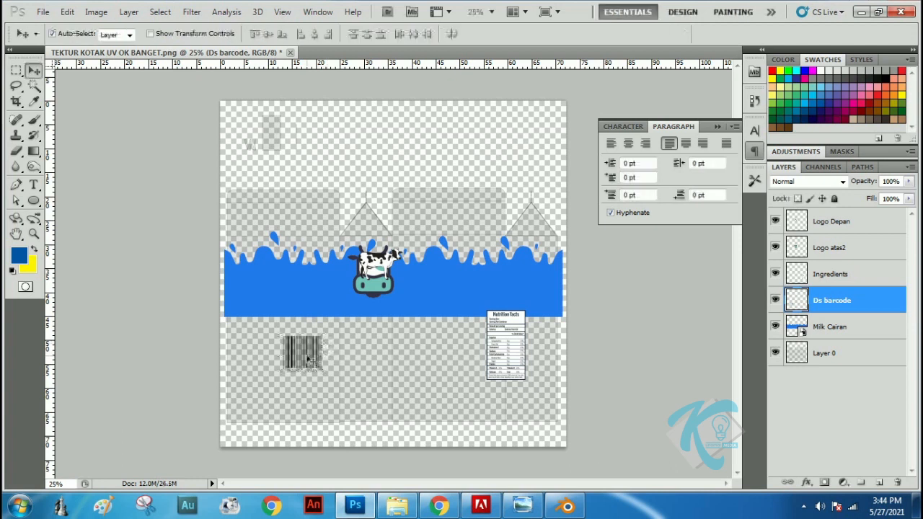
Move the nutrition label back onto the last narrow panel and align the blue milk splash with the bottom edge of the side panels
left_click_drag(511, 337, 545, 352)
left_click_drag(429, 283, 442, 393)
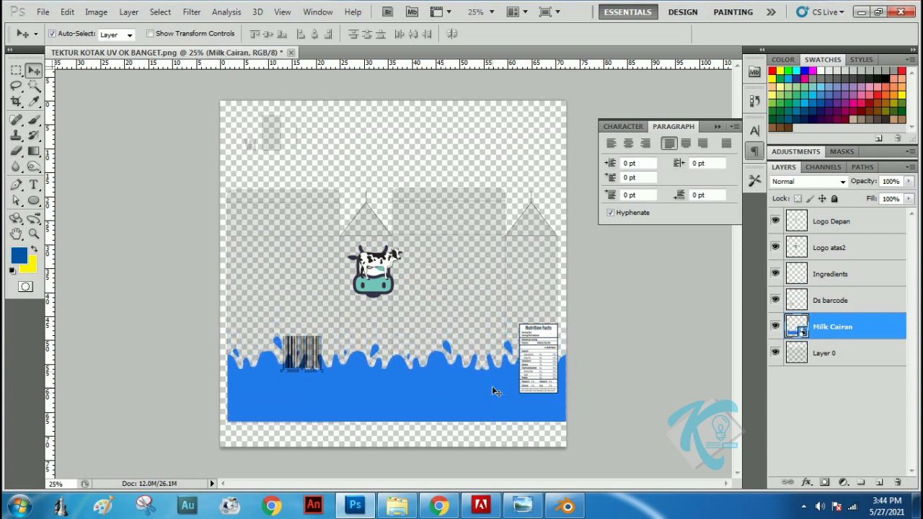
key("Left")
key("Left")
key("Left")
key("Left")
key("Left")
key("Left")
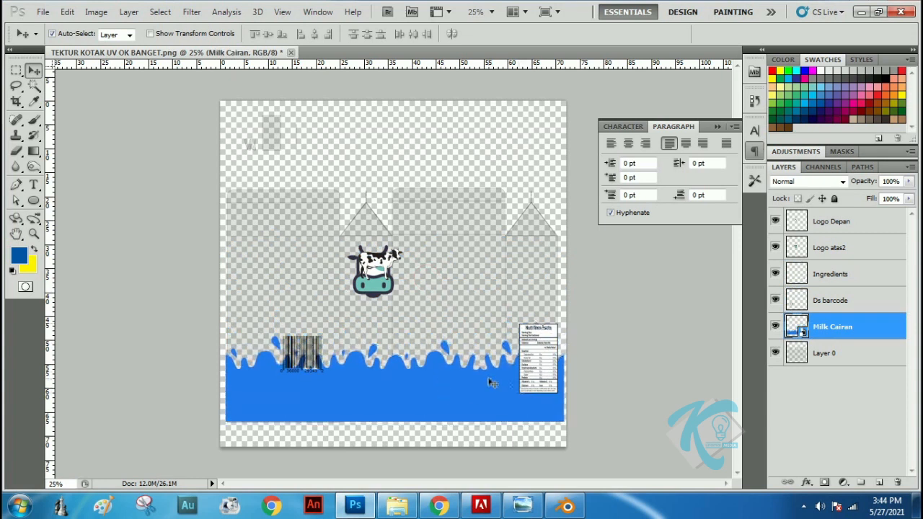
key("Down")
key("Down")
key("Up")
key("Up")
key("Down")
key("Down")
key("Down")
key("Down")
key("Down")
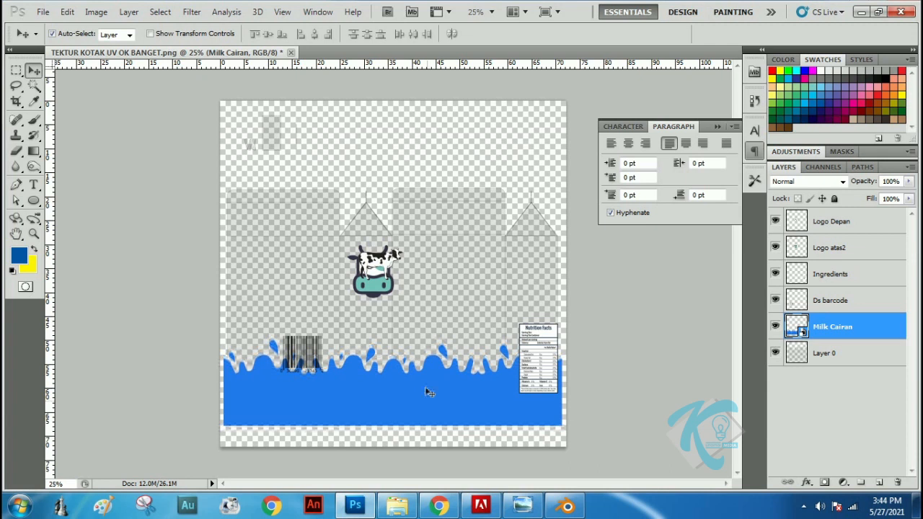
Shrink the Logo atas2 cow head onto the first wide roof panel and place a duplicate on the second wide roof panel
left_click_drag(380, 277, 285, 223)
key("ctrl+t")
key("Return")
key("ctrl+t")
key("Return")
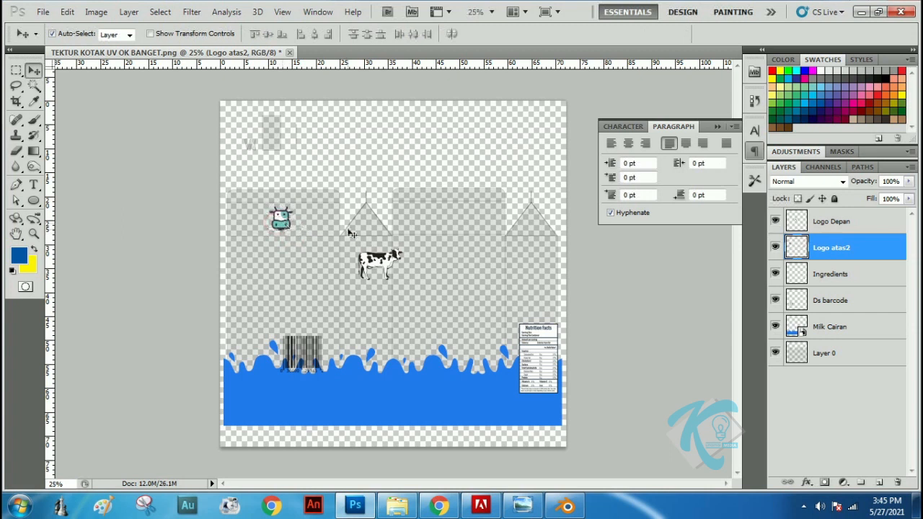
key("ctrl+j")
left_click_drag(283, 225, 448, 228)
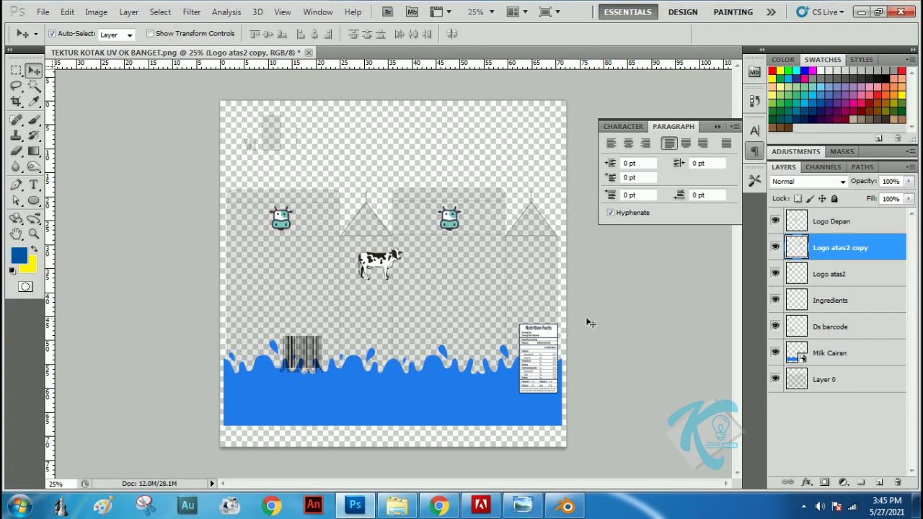
Move the Logo Depan cow onto the first wide side panel and add the text "Susu Suegar" beneath it
left_click_drag(382, 264, 283, 279)
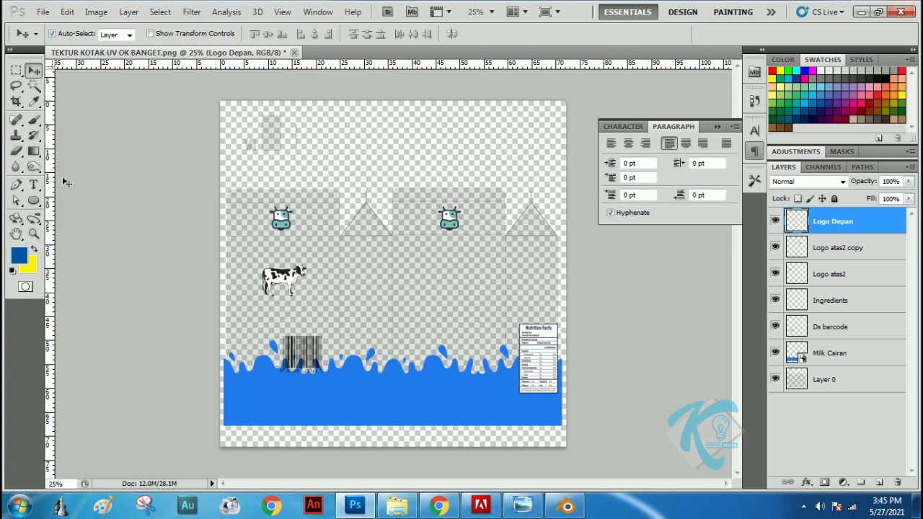
left_click(33, 184)
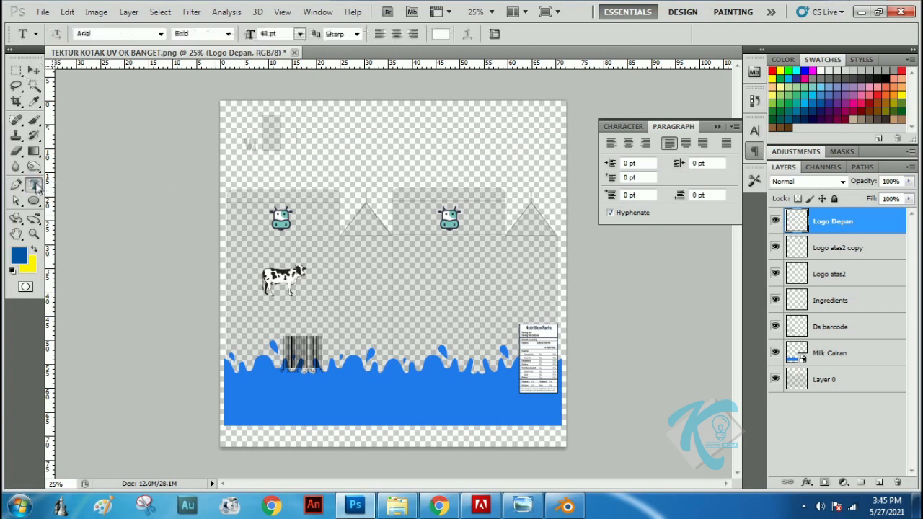
left_click(256, 314)
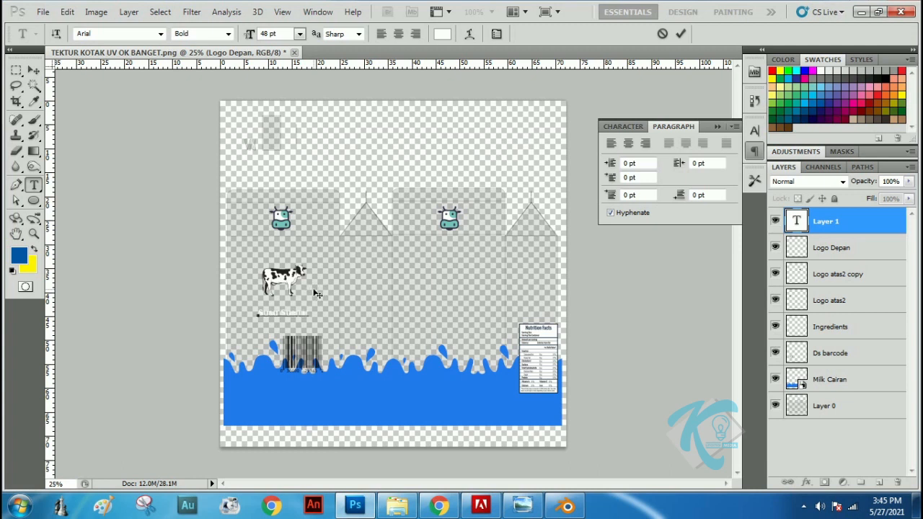
Set the font of the whole Susu Suegar text to Adleit - Demo
key("ctrl+a")
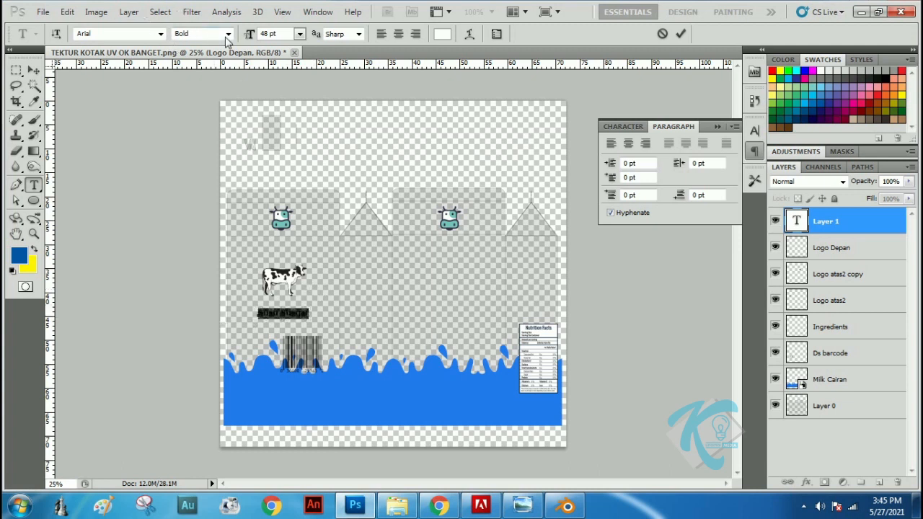
left_click(160, 33)
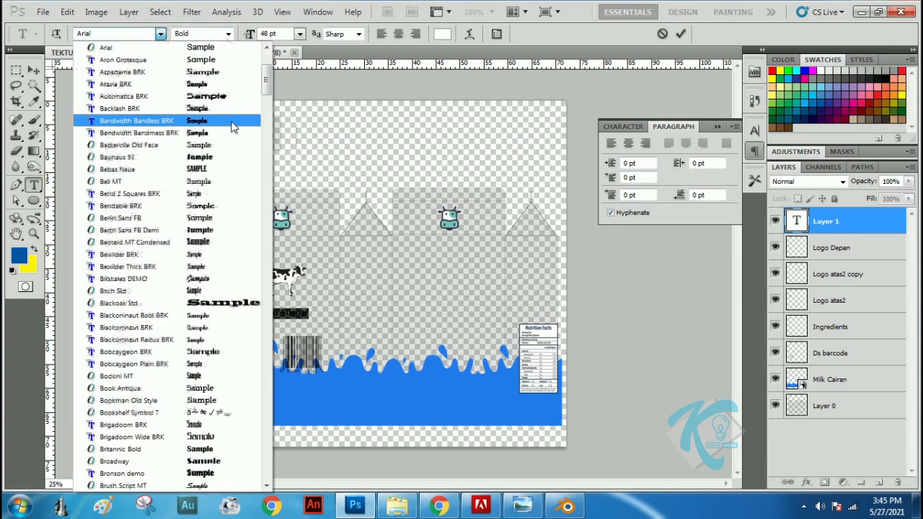
scroll(146, 90, "up", 1)
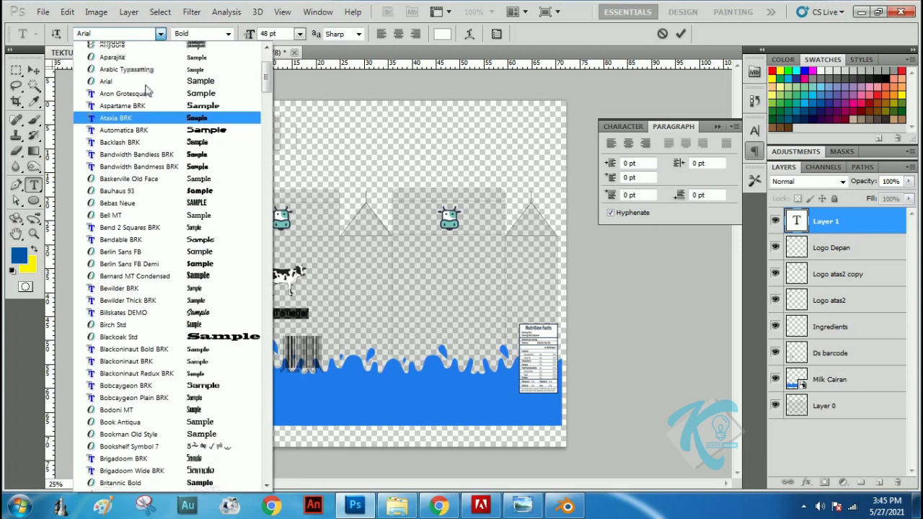
scroll(145, 91, "up", 1)
scroll(137, 85, "up", 1)
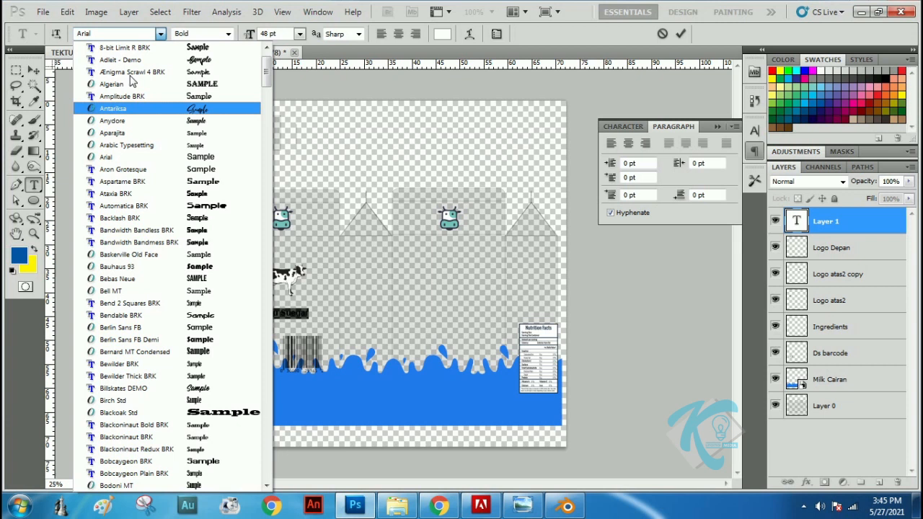
left_click(122, 60)
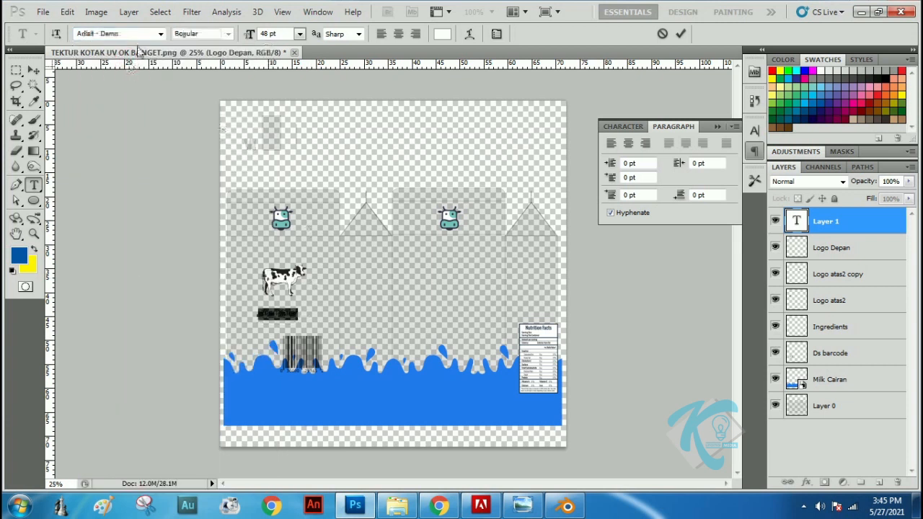
left_click(33, 70)
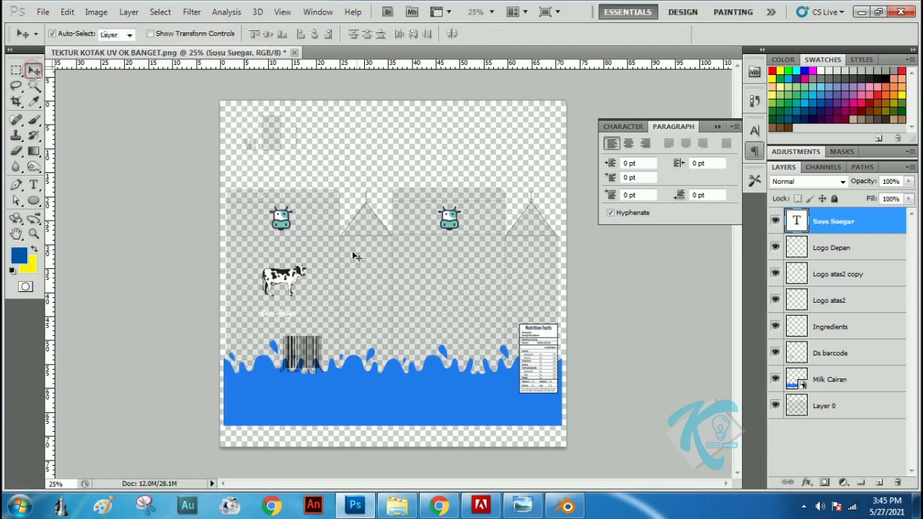
Recolor the Susu Suegar text with the blue sampled from the milk splash
key("t")
double_click(289, 312)
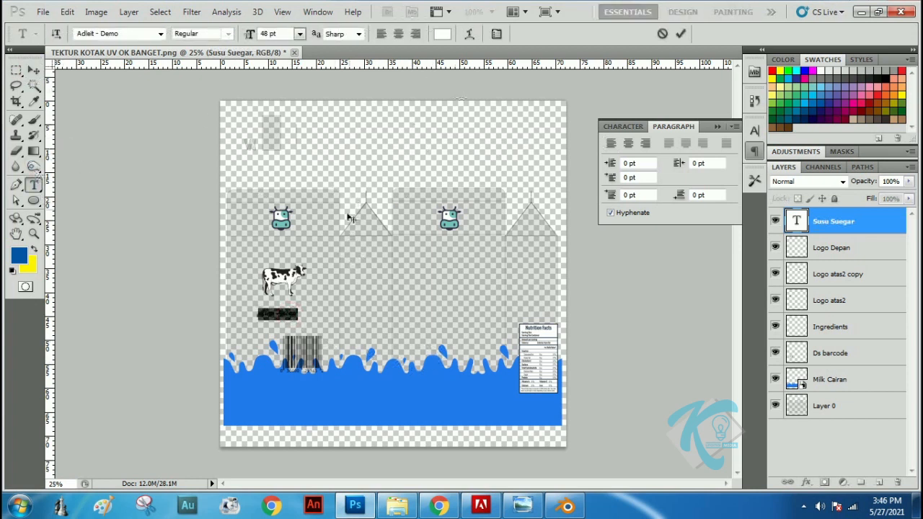
left_click(439, 36)
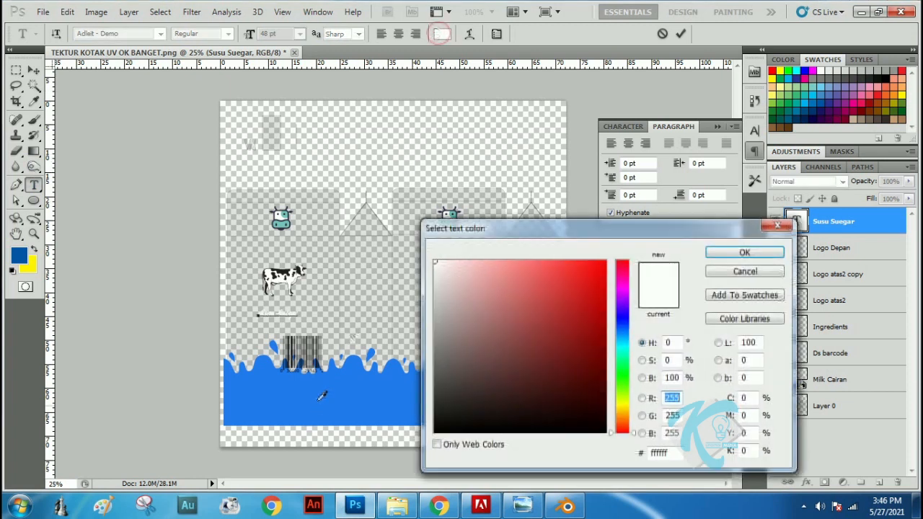
left_click(318, 396)
left_click(743, 252)
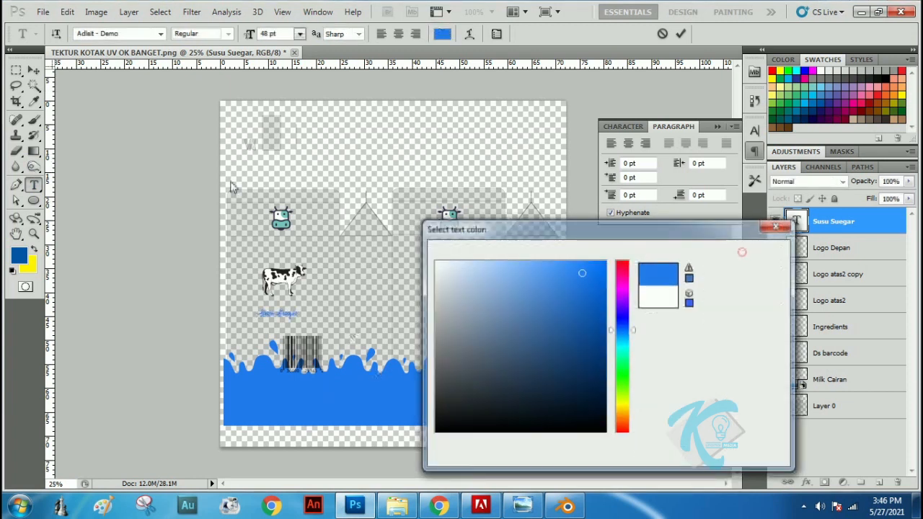
left_click(33, 70)
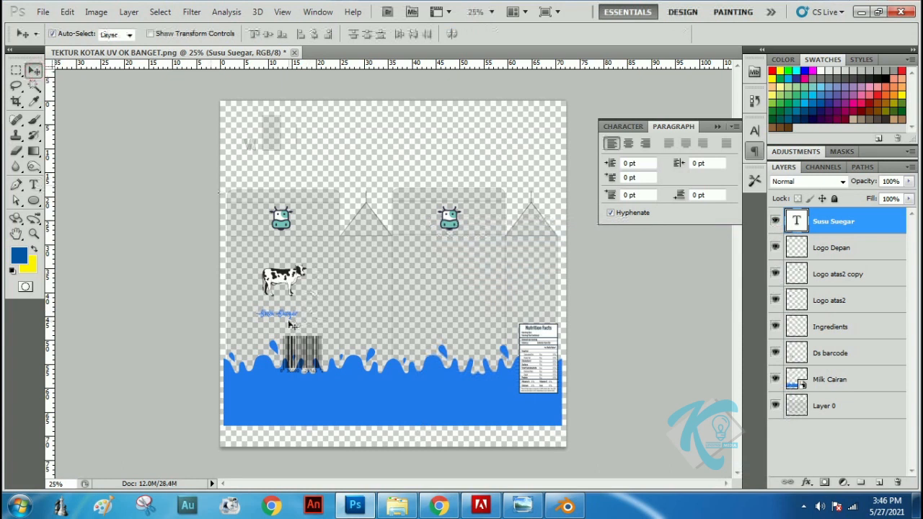
Scale the Susu Suegar text to 201.54% and center it beneath the cow
key("ctrl+t")
mouse_move(301, 308)
left_mouse_down("shift")
mouse_move(339, 297)
mouse_move(302, 313)
left_mouse_up("shift")
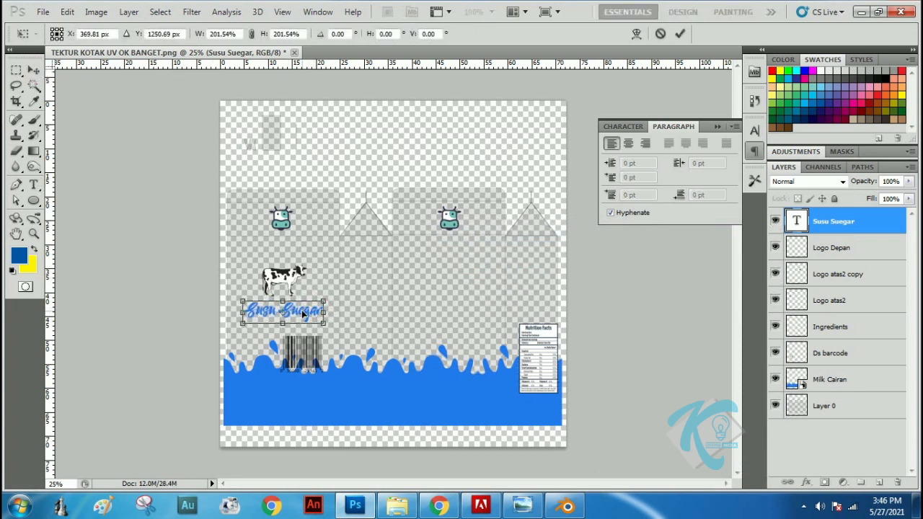
key("Return")
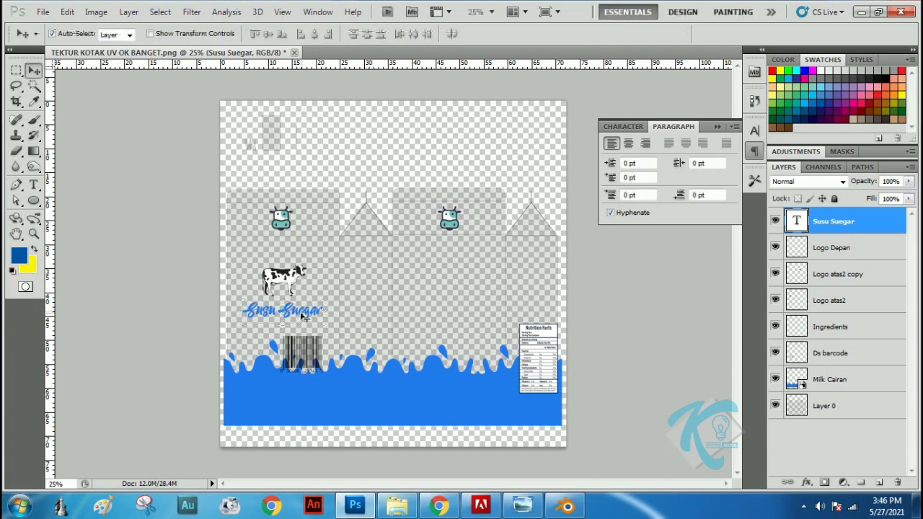
Place the Susu Suegar text and Logo Depan layers together in a new layer group and collapse it
left_click(835, 247)
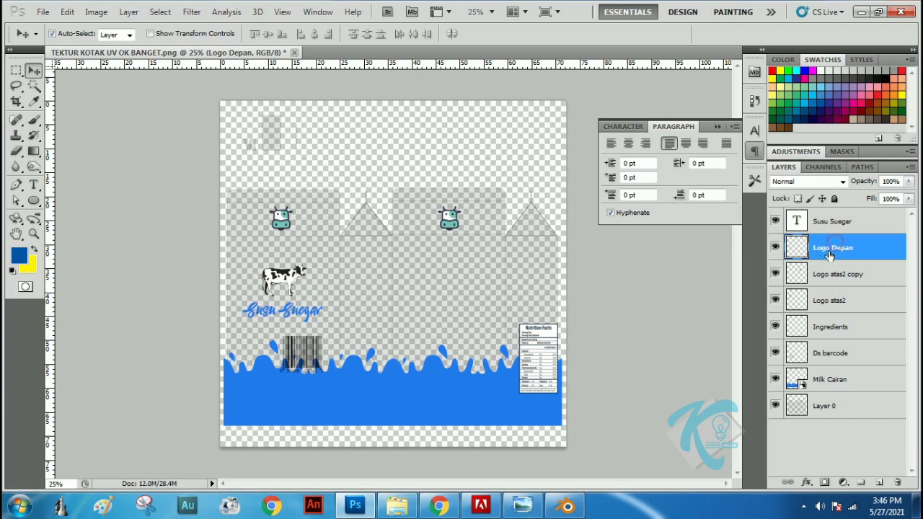
left_click(860, 482)
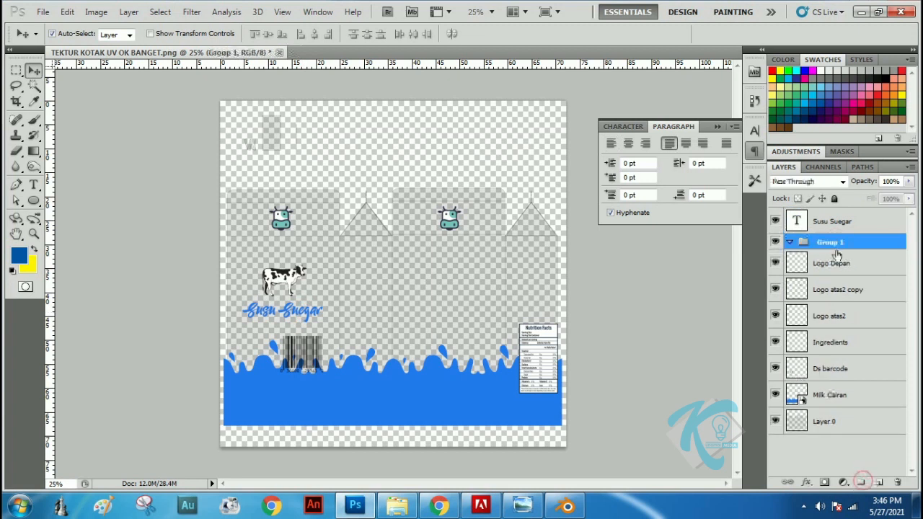
left_click_drag(833, 221, 834, 250)
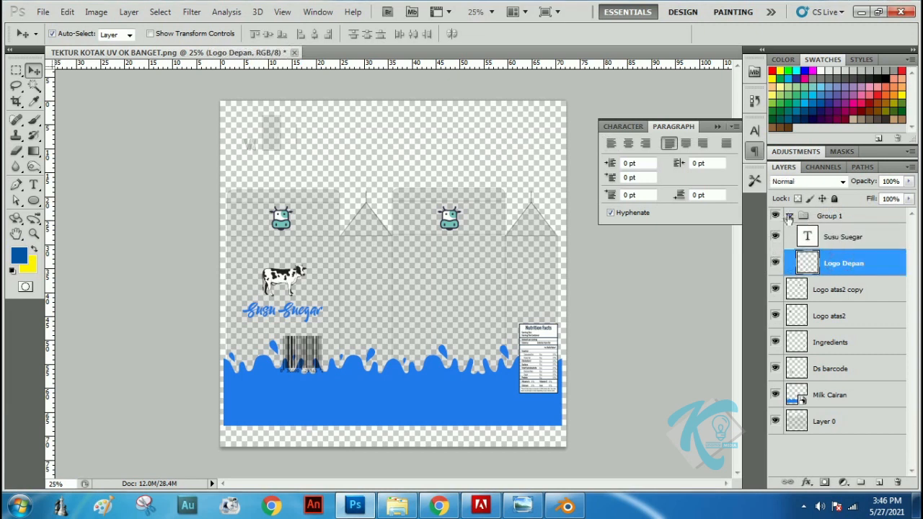
left_click(789, 215)
Duplicate the group with the cow and Susu Suegar text and place the copy on the second wide side panel
right_click(823, 218)
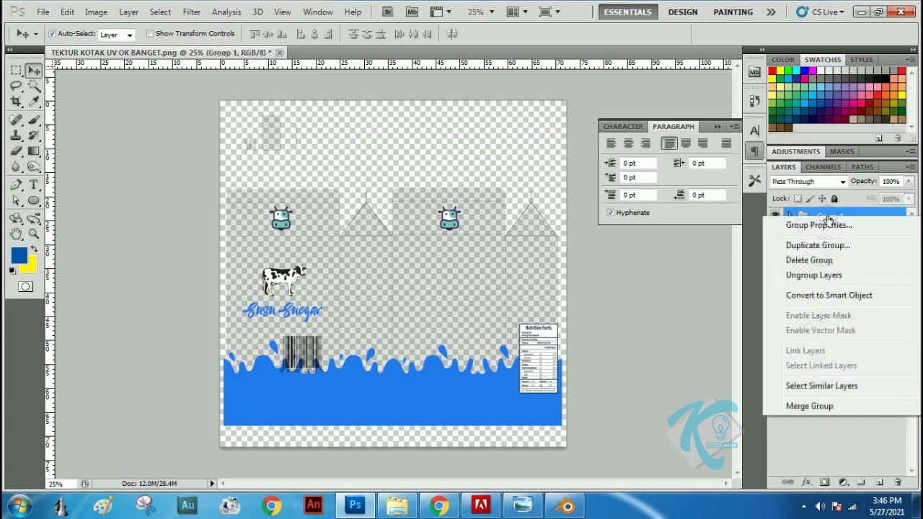
left_click(829, 246)
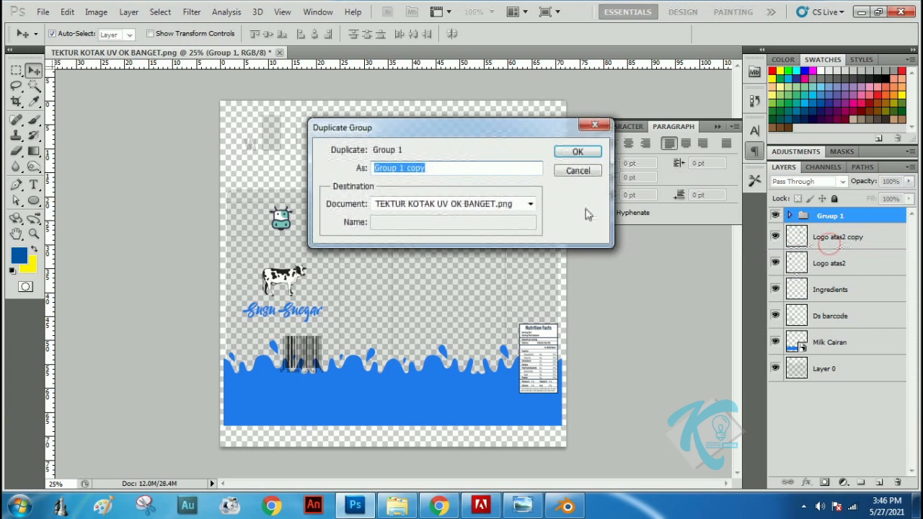
left_click(578, 152)
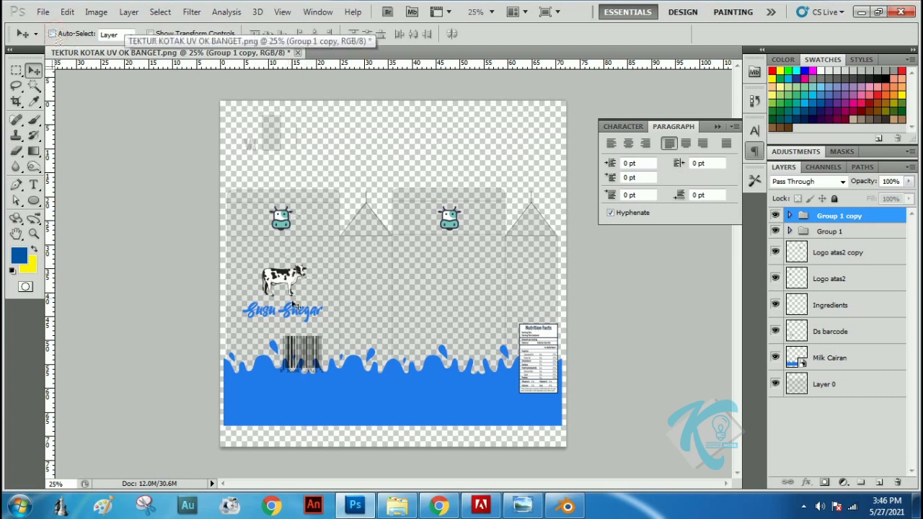
left_click_drag(291, 284, 453, 294)
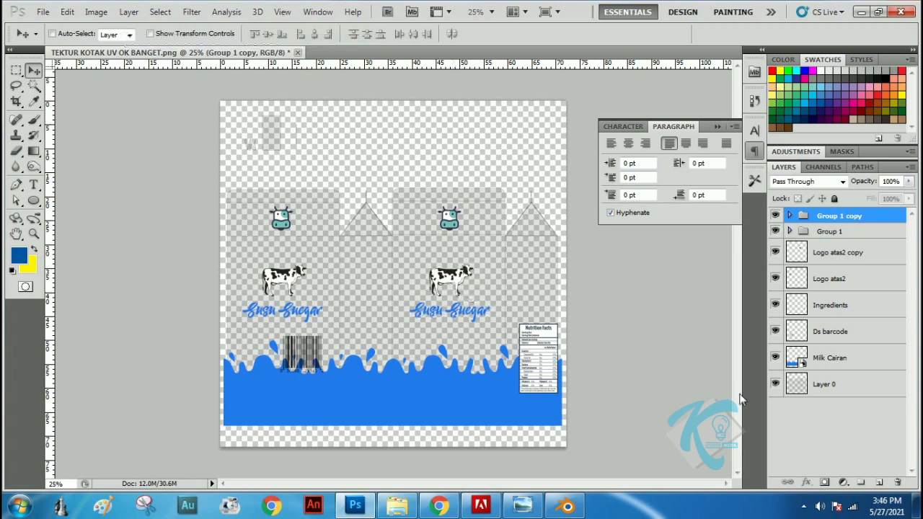
Move the nutrition label up on the last narrow panel, centered just above the blue milk splash
left_click(73, 34)
left_click(535, 350)
left_click_drag(535, 351, 525, 280)
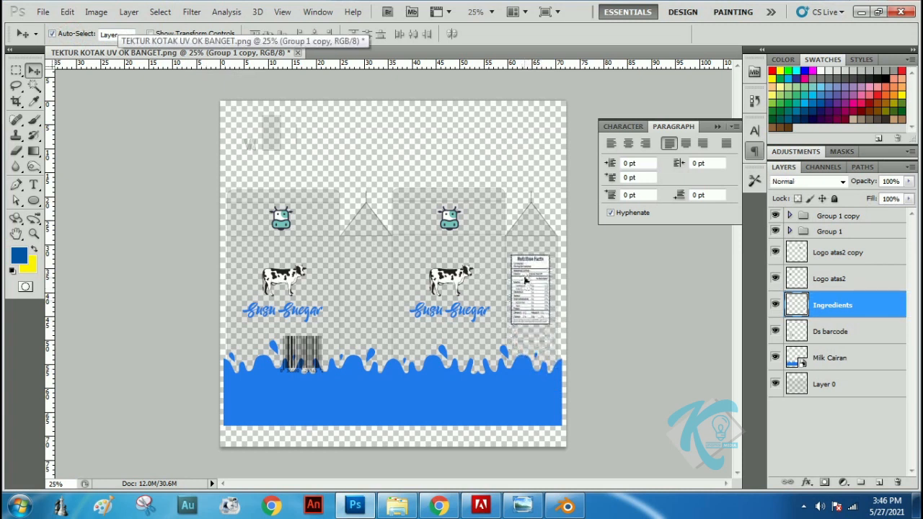
key("Right")
key("Right")
key("Right")
key("Right")
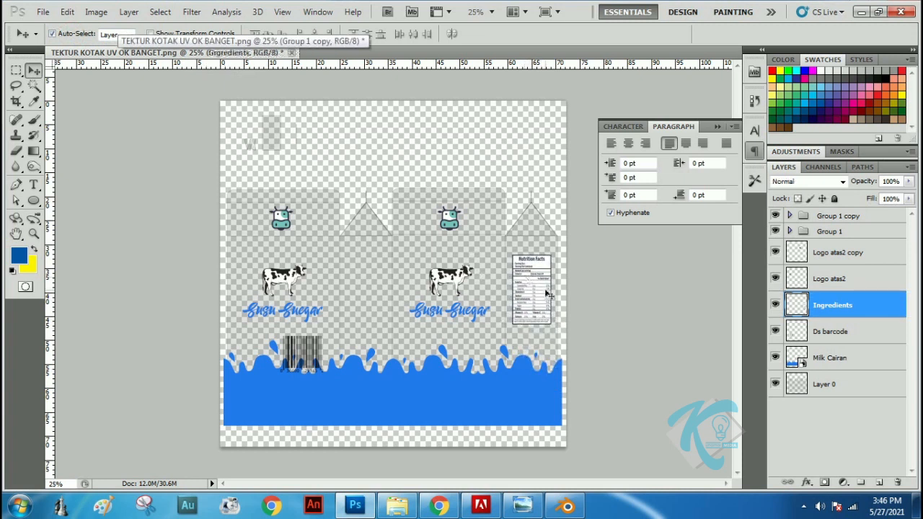
key("Down")
key("Down")
key("Down")
key("Down")
key("Down")
key("Down")
key("Down")
key("Down")
key("Down")
key("Down")
key("Down")
key("Down")
key("Down")
key("Down")
key("Down")
key("Down")
key("Down")
key("Down")
key("Down")
key("Down")
key("Down")
key("Down")
key("Down")
key("Down")
key("Down")
key("Down")
key("Down")
key("Down")
key("Down")
key("Down")
key("Down")
key("Down")
key("Down")
key("Down")
key("Down")
key("Down")
key("Down")
key("Down")
key("Down")
key("Down")
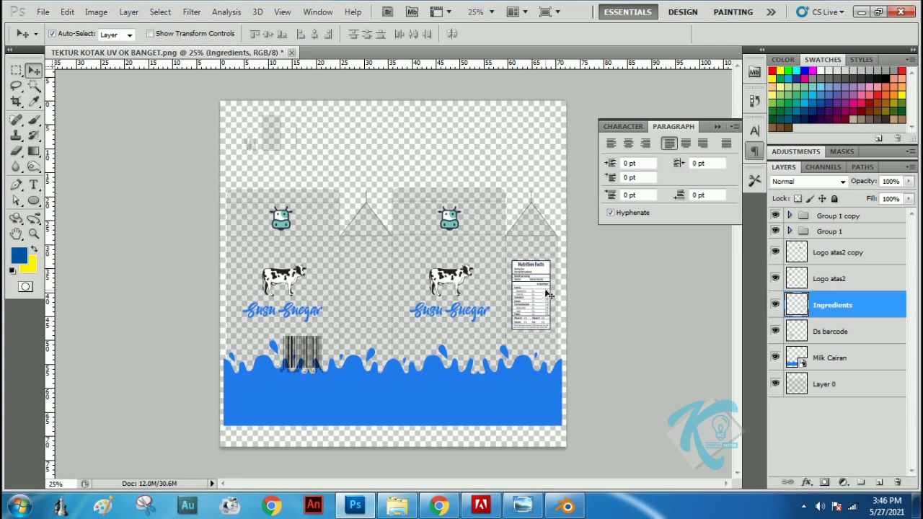
key("Down")
key("Down")
key("Down")
key("Down")
key("Down")
key("Down")
key("Down")
key("Down")
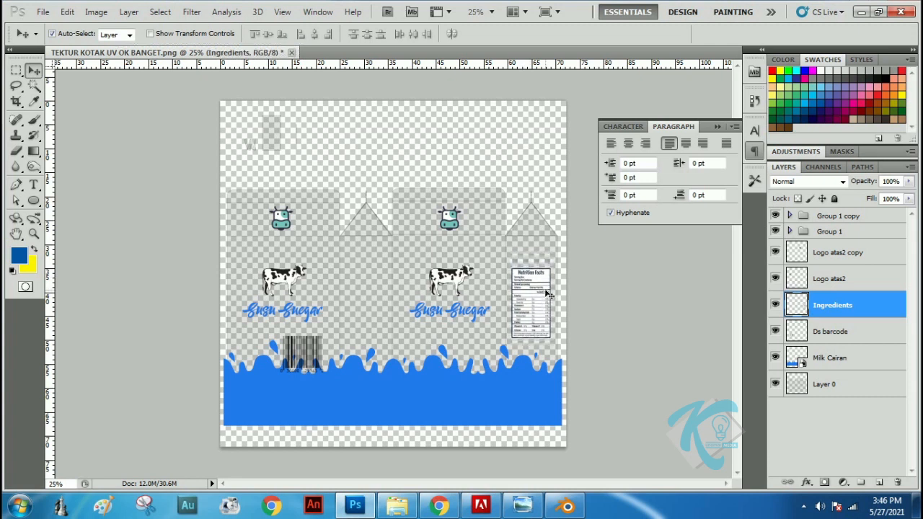
key("Down")
key("Down")
key("Down")
key("Down")
key("Down")
key("Down")
key("Down")
key("Down")
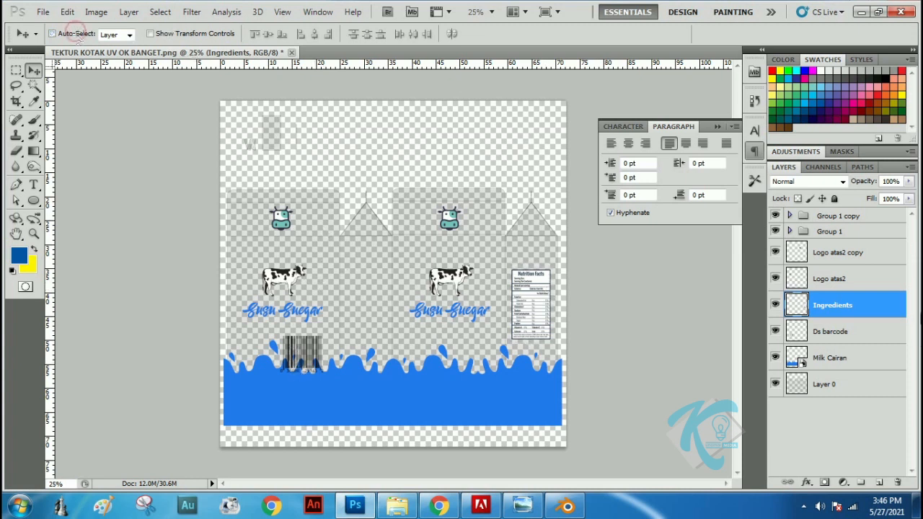
Move the Ds barcode onto the blue area of the last narrow panel and shrink it to fit below the nutrition label
left_click(850, 333)
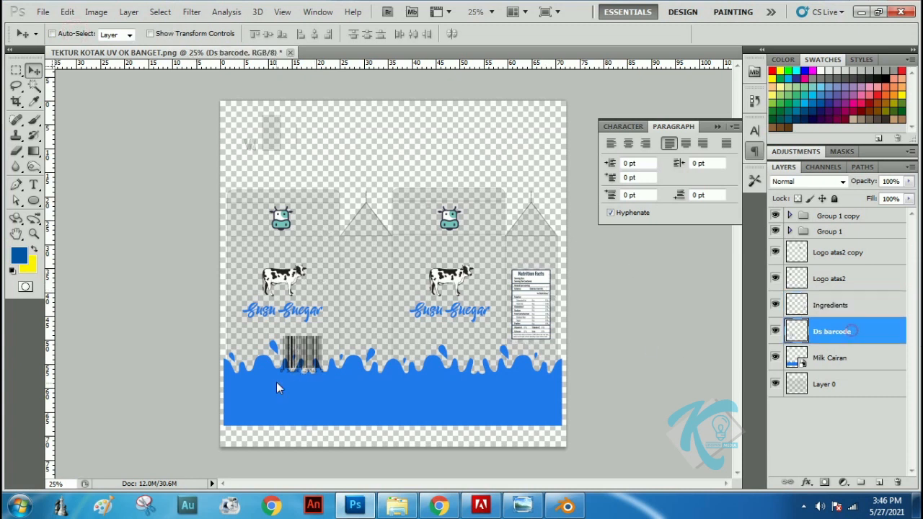
left_click_drag(301, 359, 543, 401)
key("ctrl+t")
key("Return")
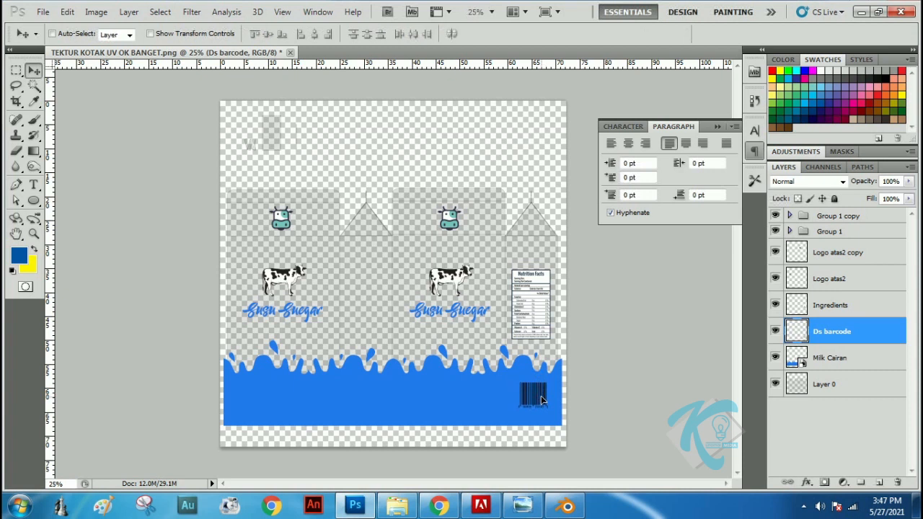
Nudge the barcode slightly left and fill its bars with white
key("Left")
key("Left")
key("Left")
key("Left")
key("Left")
key("Left")
key("Left")
key("Left")
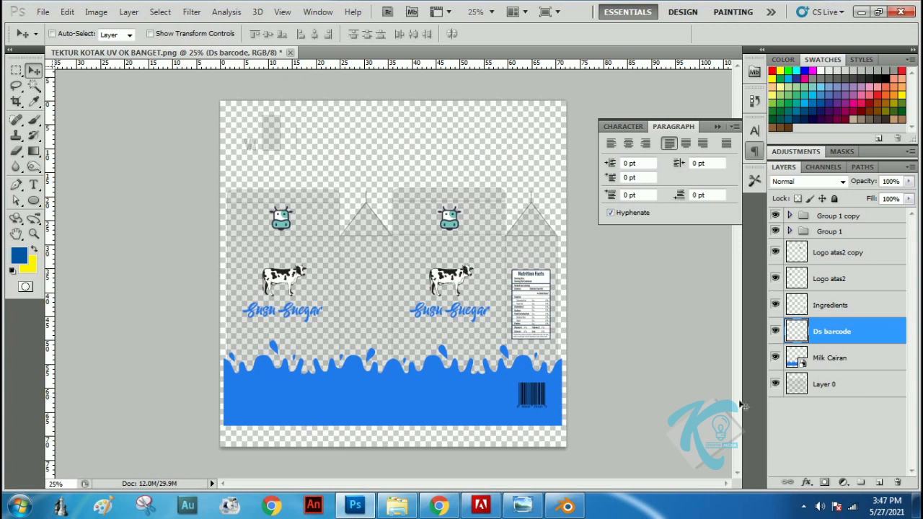
left_click(820, 70)
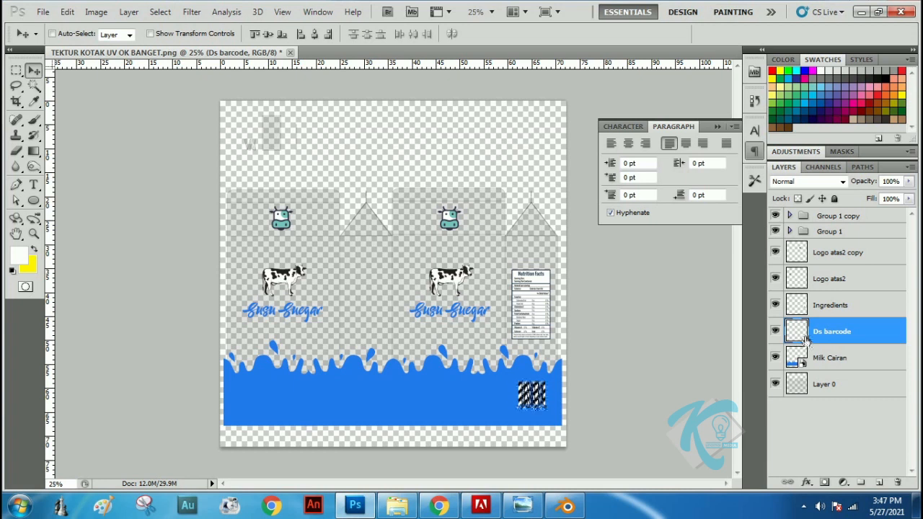
key("ctrl+d")
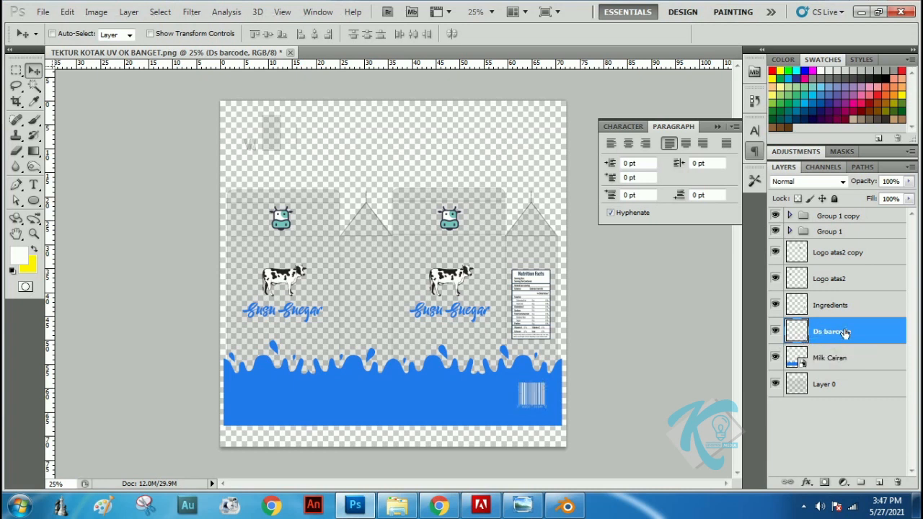
key("ctrl+j")
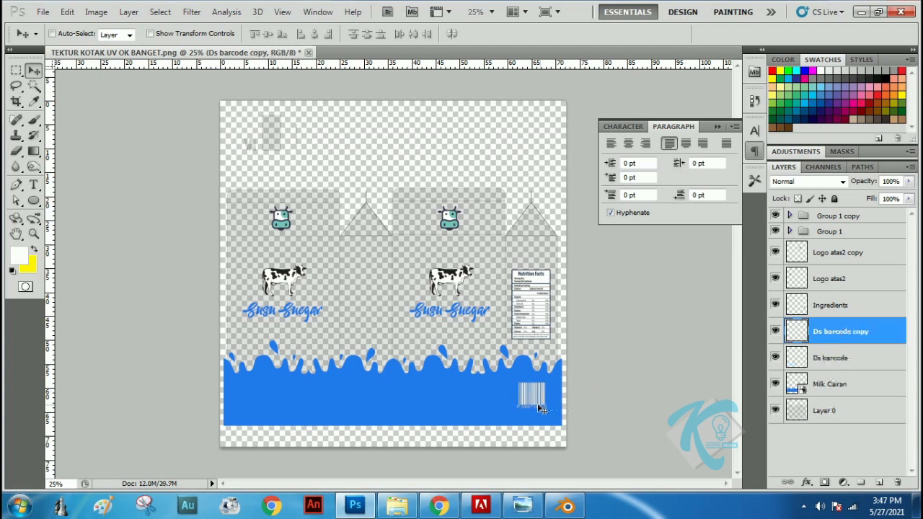
left_click_drag(535, 395, 372, 397)
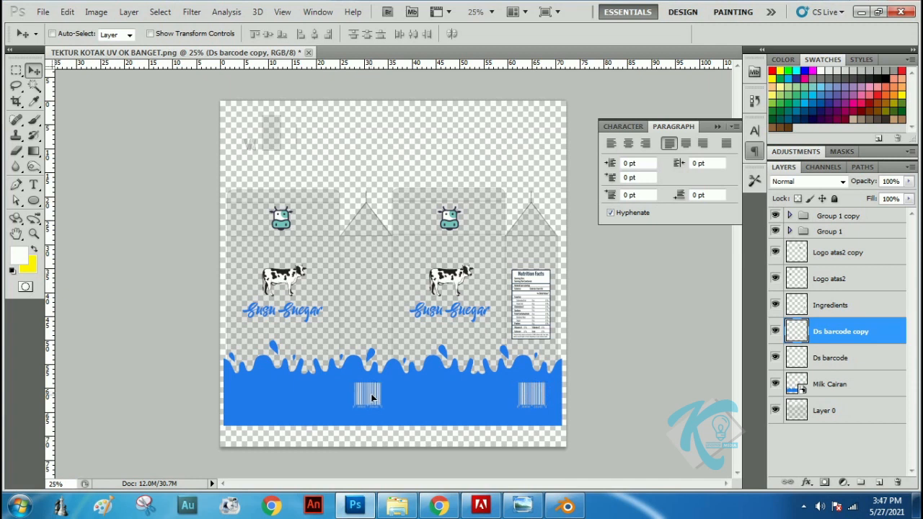
left_click_drag(880, 342, 898, 482)
Create a new layer group, move the Ds barcode and Ingredients layers into it, and collapse the group
left_click(862, 482)
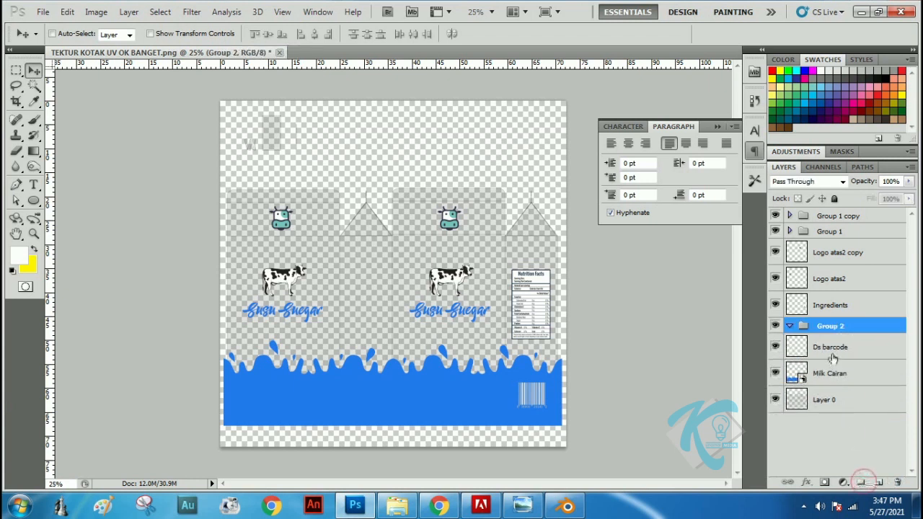
mouse_move(834, 349)
left_mouse_down()
mouse_move(834, 326)
mouse_move(836, 336)
left_mouse_up()
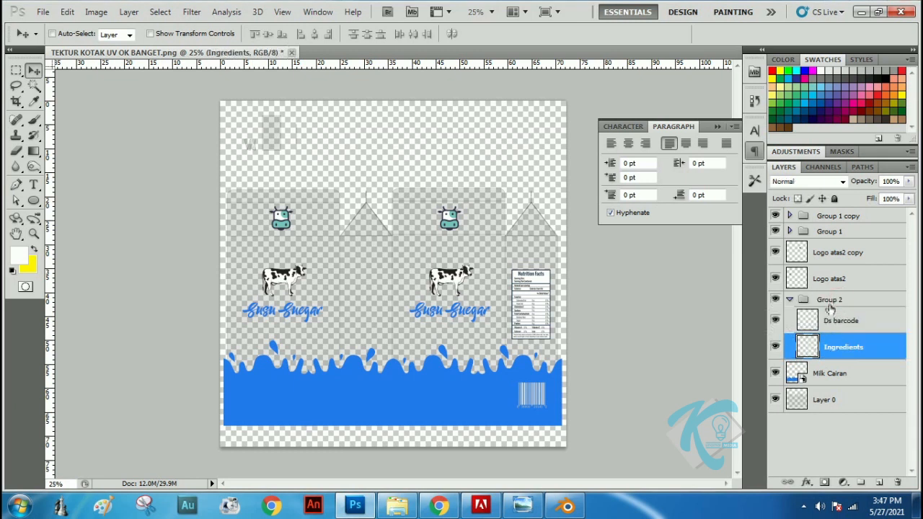
left_click(789, 300)
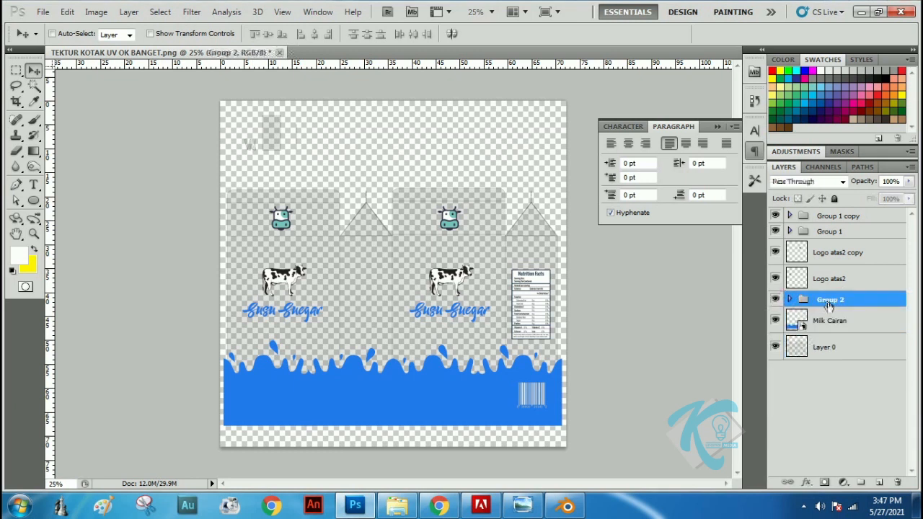
Duplicate the group with the nutrition label and barcode and center the copy on the first narrow panel, level with the original
right_click(829, 306)
left_click(831, 133)
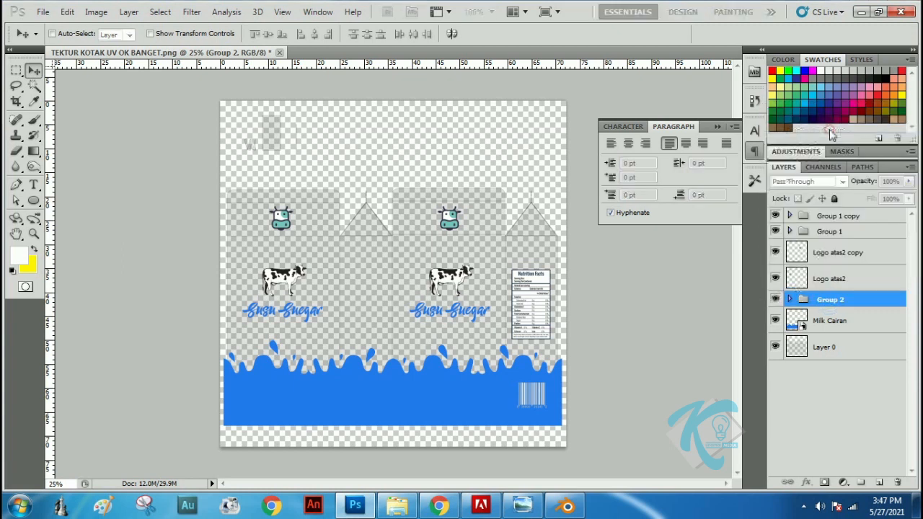
left_click(574, 149)
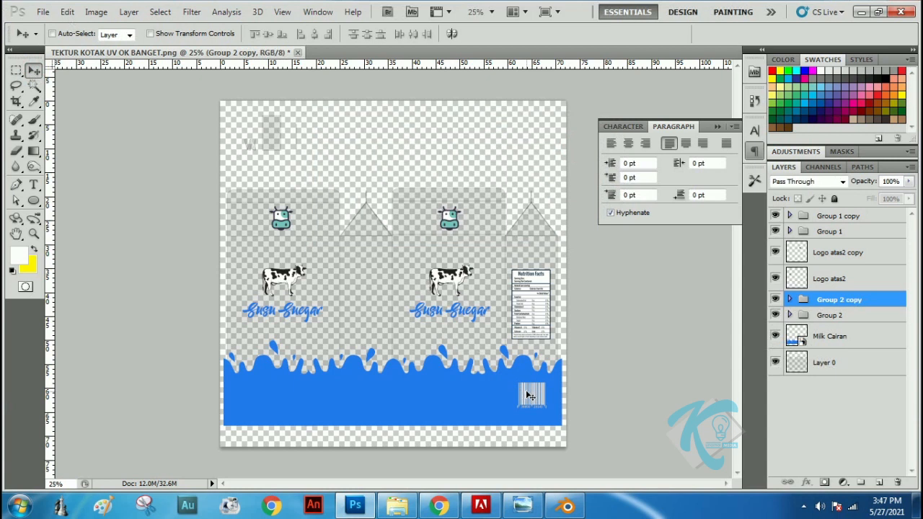
left_click_drag(527, 396, 363, 396)
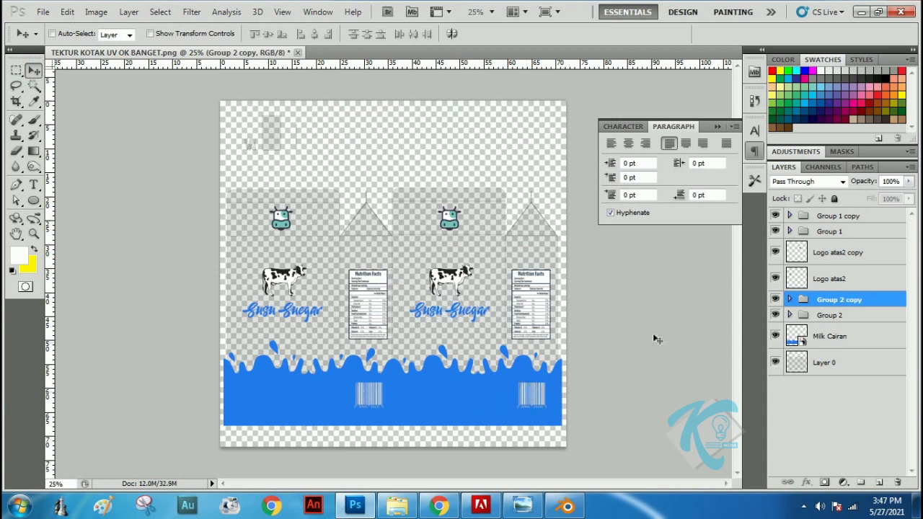
key("Left")
key("Left")
key("Left")
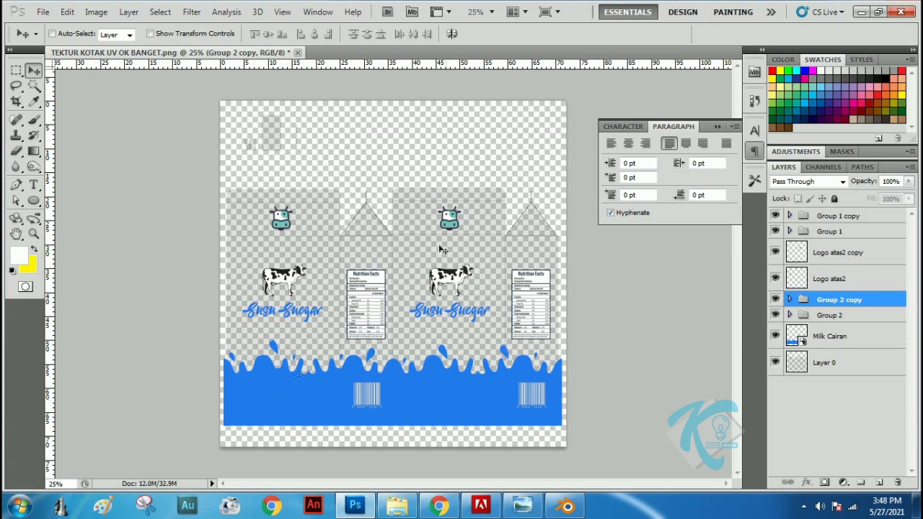
Check the milk carton mockup photo, and select a full-width rectangular band across the roof area in Photoshop, ending at the roof fold line
left_click(523, 506)
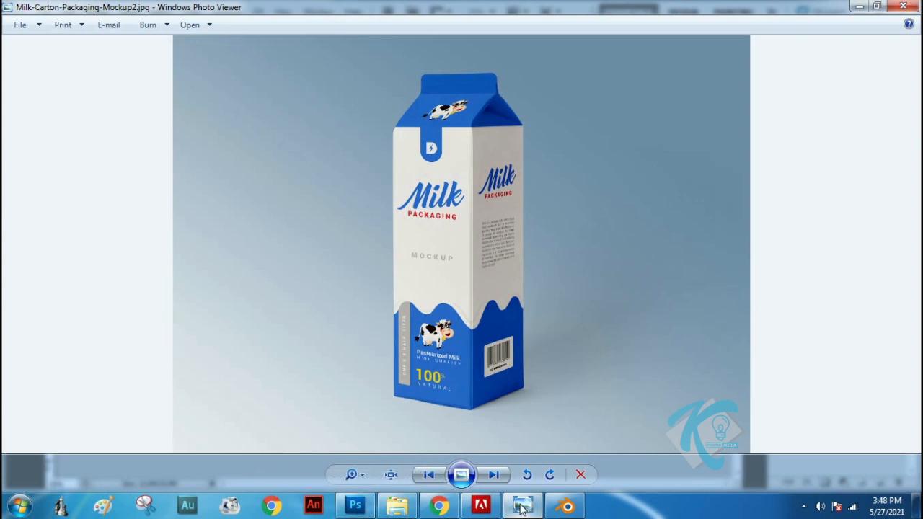
left_click(356, 506)
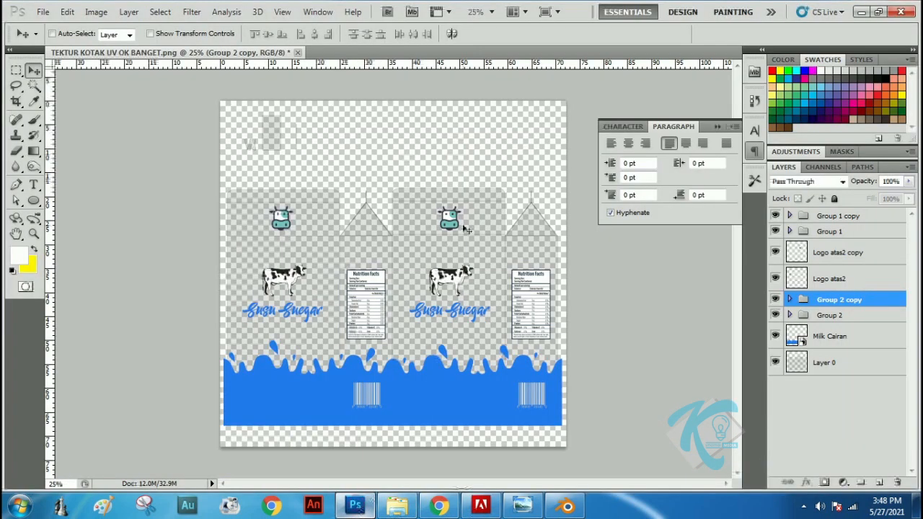
left_click(16, 70)
left_click_drag(196, 160, 417, 221)
left_click_drag(531, 230, 564, 240)
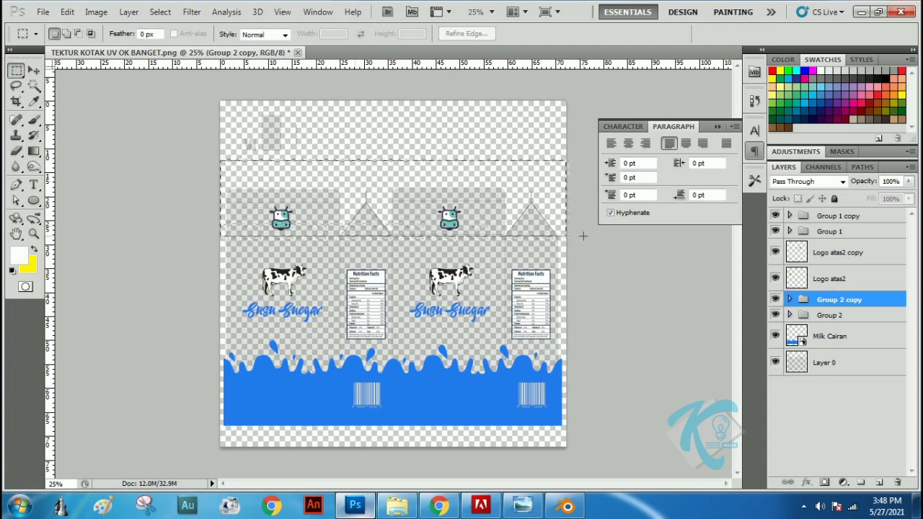
left_click_drag(583, 236, 581, 235)
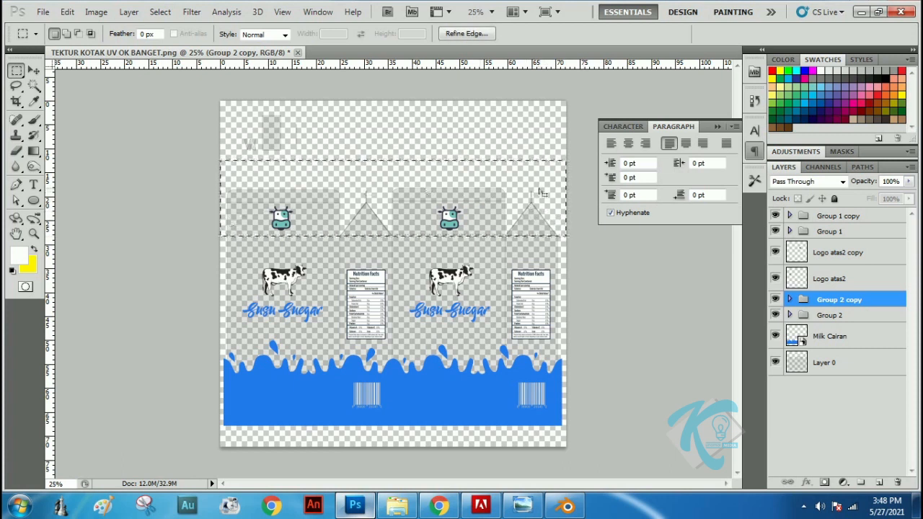
Add a new layer above Milk Cairan and fill the selected roof band with the blue sampled from the milk splash
left_click(851, 336)
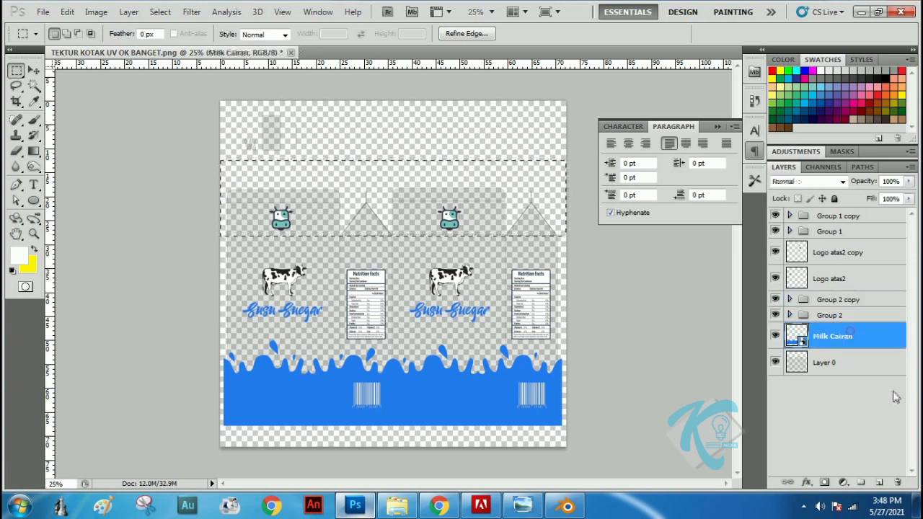
left_click(879, 483)
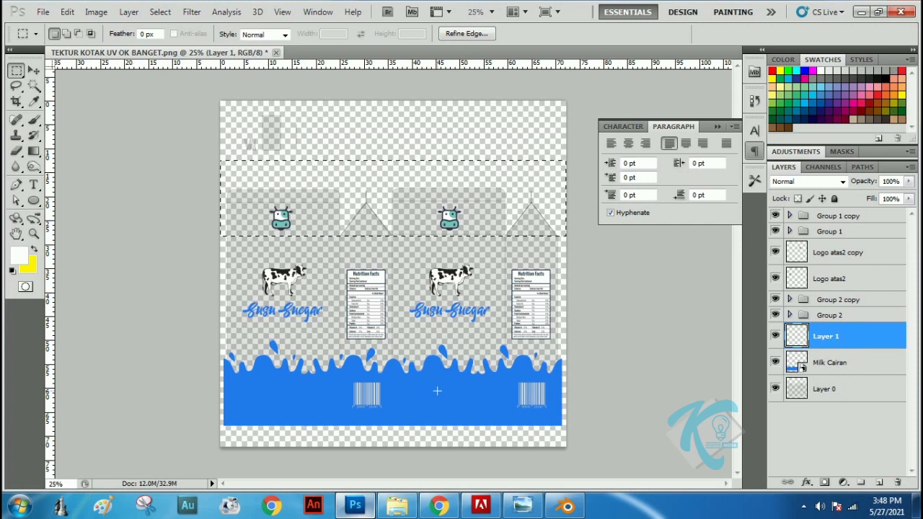
left_click(33, 101)
left_click(470, 395)
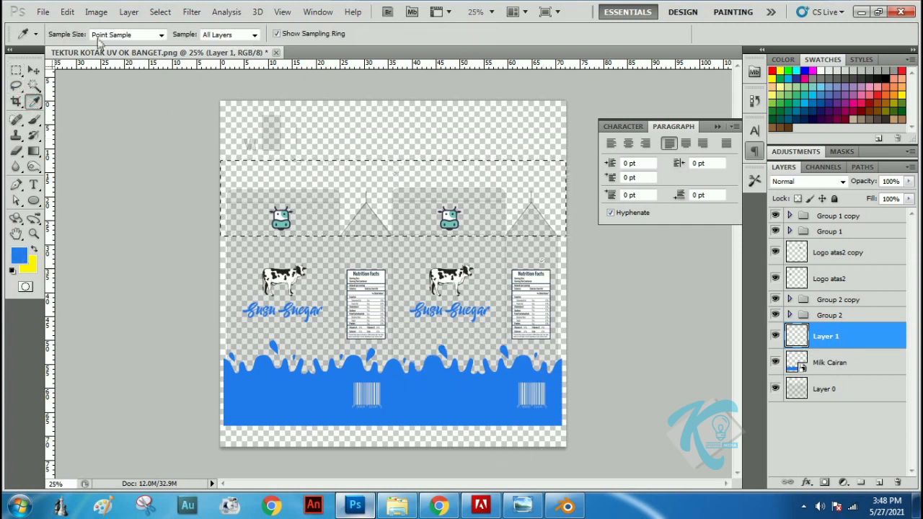
left_click(69, 12)
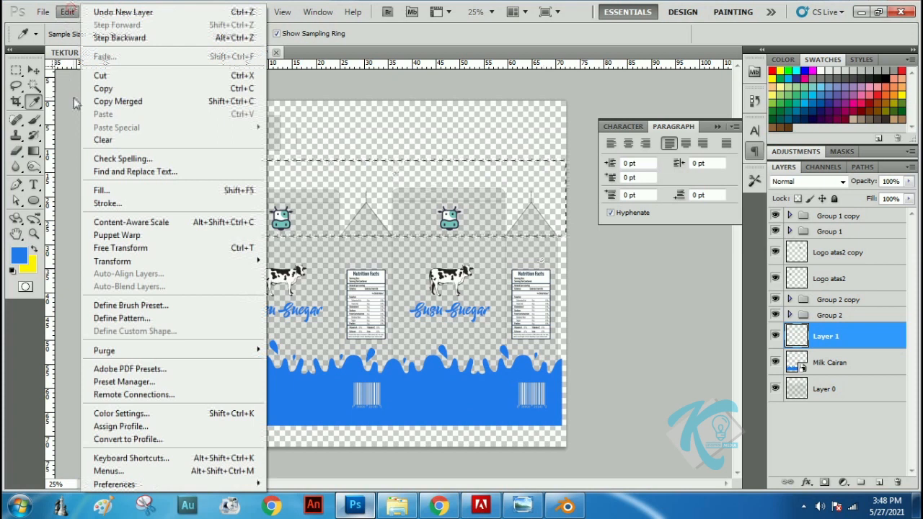
left_click(108, 189)
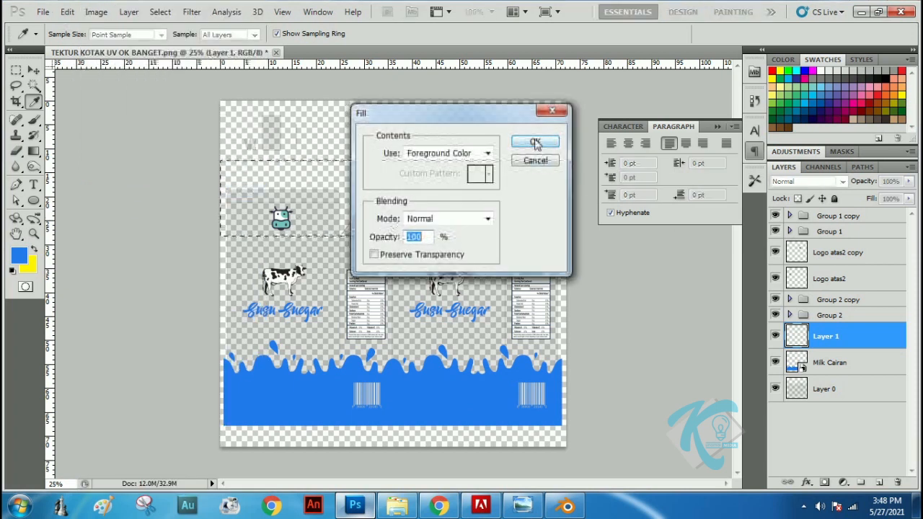
left_click(535, 142)
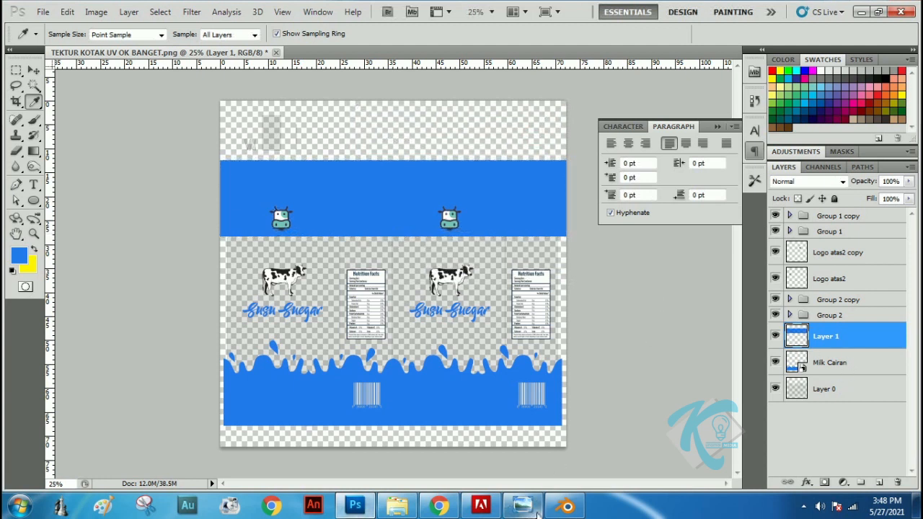
Following the mockup photo, make a rounded-rectangle selection with a 50 px radius around the first cow-head logo, extending below the blue band
left_click(522, 506)
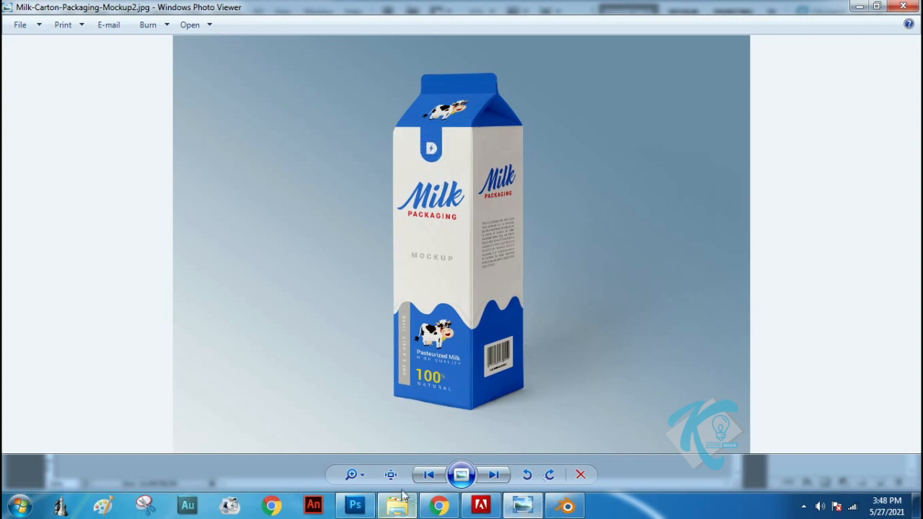
left_click(355, 506)
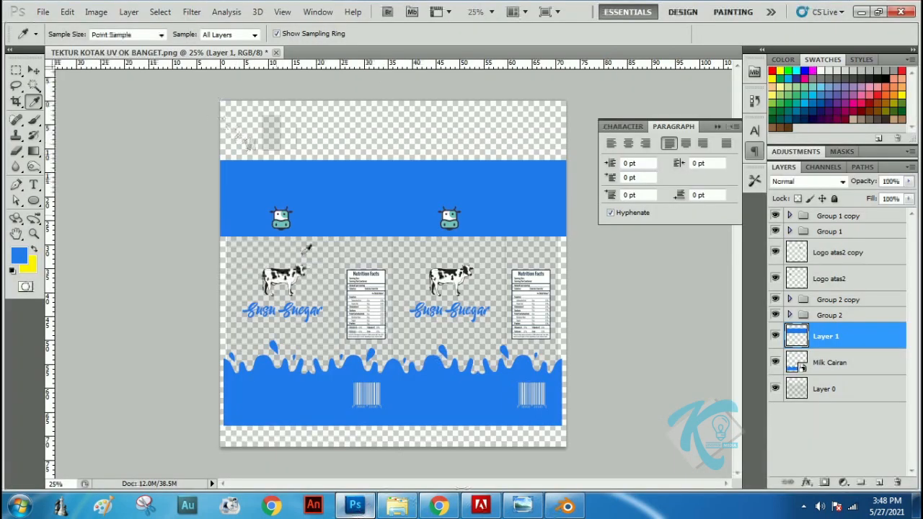
left_click(522, 505)
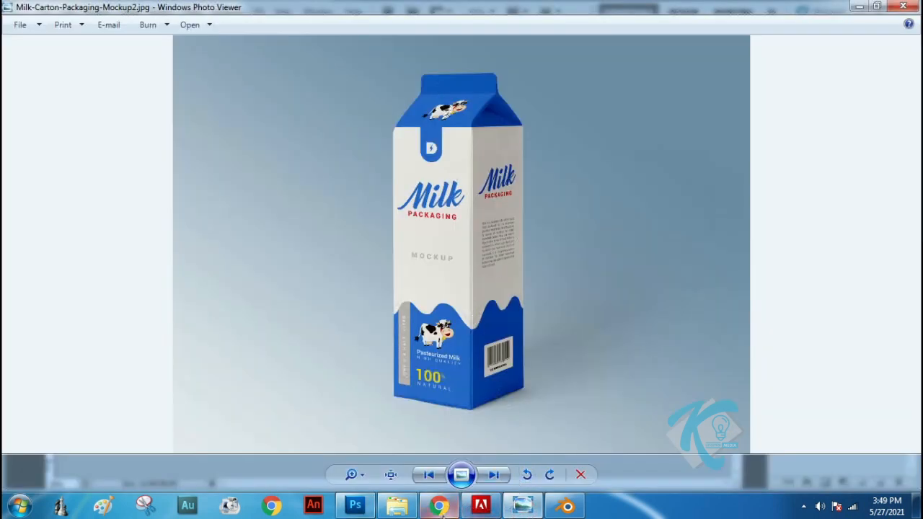
left_click(354, 506)
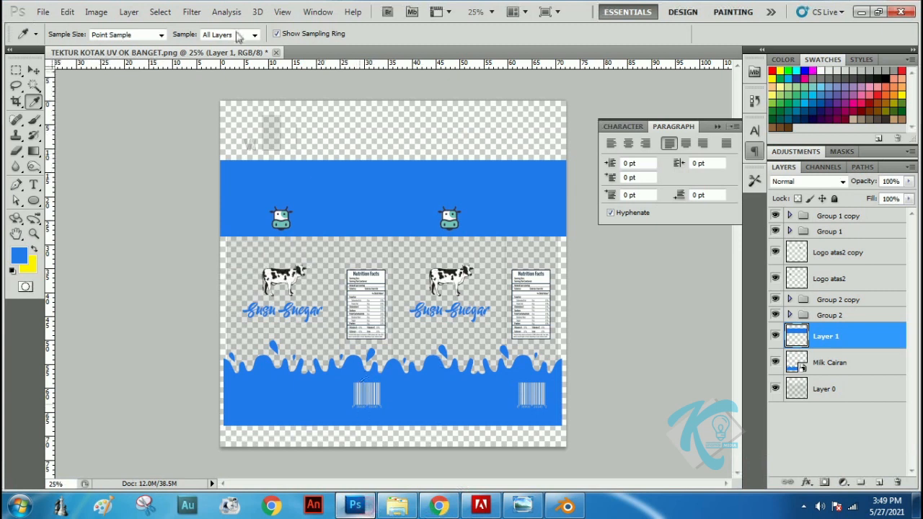
left_click(34, 201)
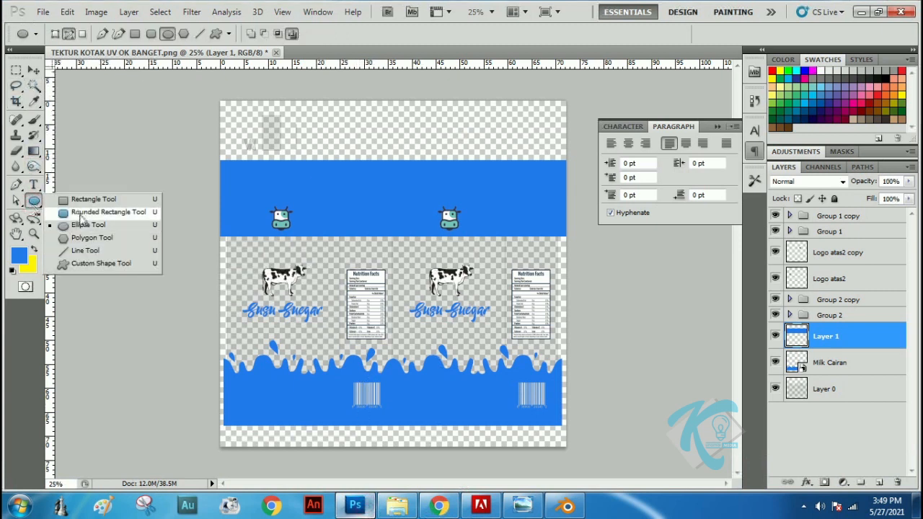
left_click(82, 212)
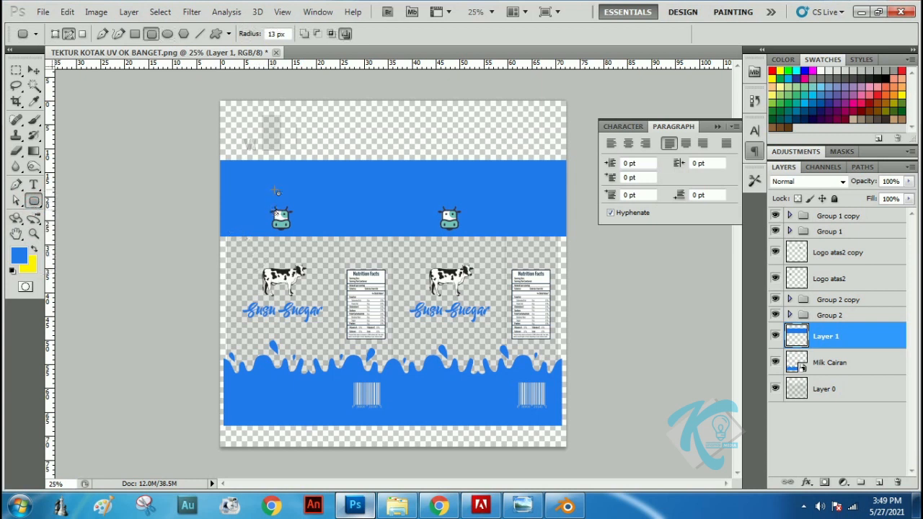
left_click_drag(282, 179, 320, 260)
key("ctrl+z")
left_click(249, 35)
left_click_drag(249, 37, 268, 36)
left_click_drag(269, 237, 294, 260)
key("ctrl+Return")
Fill the rounded selection with the same blue on a new layer and deselect it
left_click(878, 485)
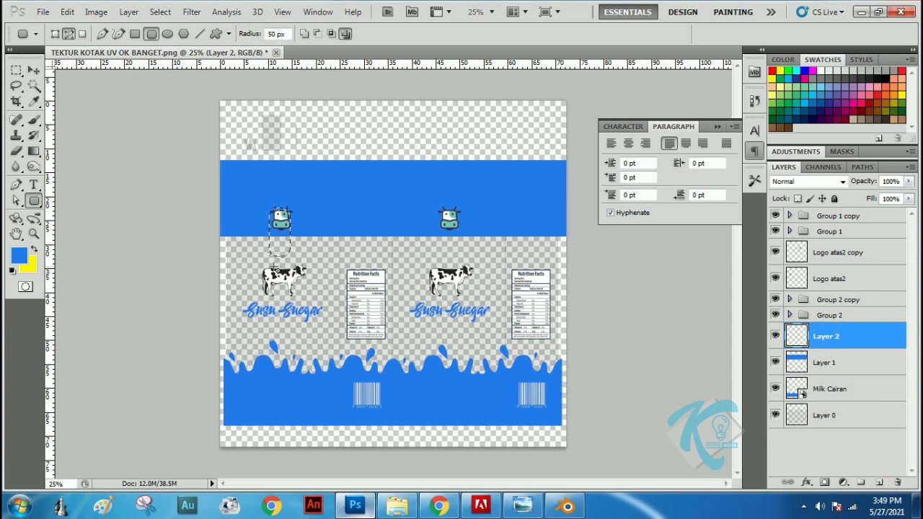
key("alt+BackSpace")
key("ctrl+d")
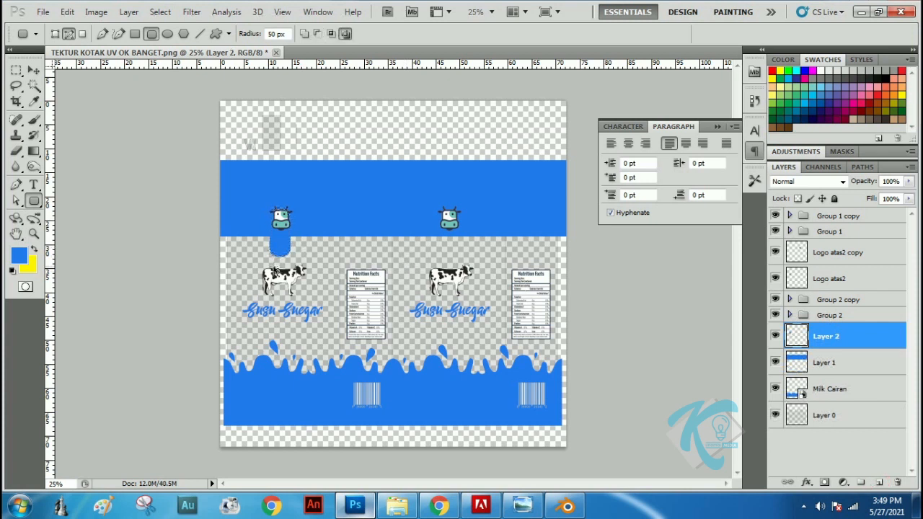
Duplicate the blue rounded tab and place the copy under the second cow-head logo, level with the original
left_click(33, 70)
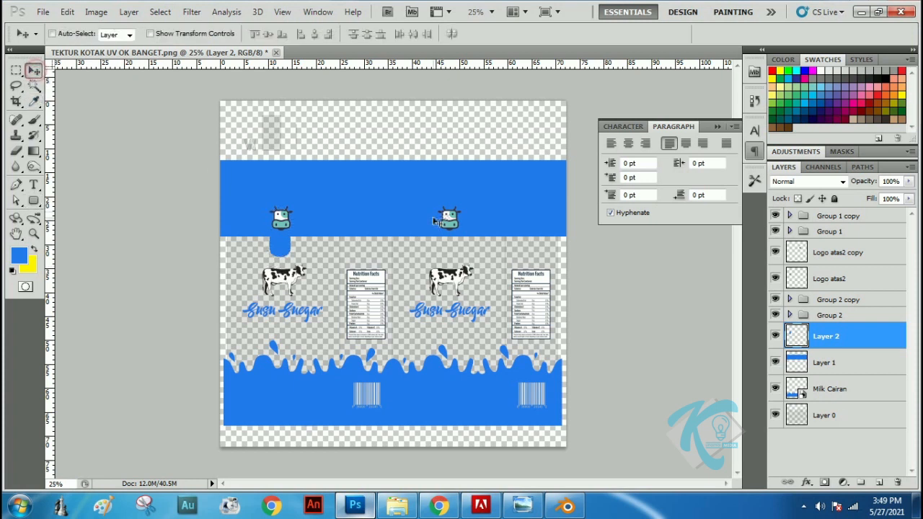
key("ctrl+j")
left_click_drag(284, 252, 450, 253)
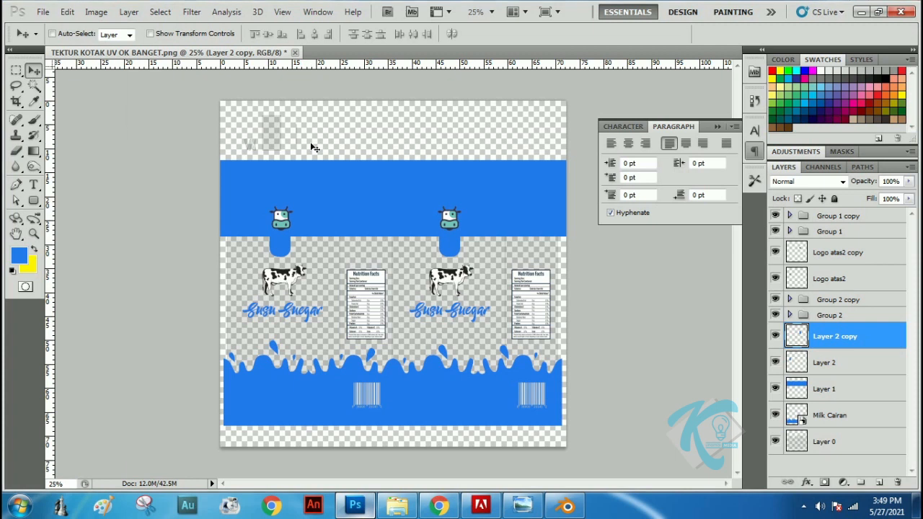
Save the layered design as TEKTUR KOTAK UV OK BANGET.psd in the Box Milk folder
key("ctrl+shift+s")
left_click(648, 325)
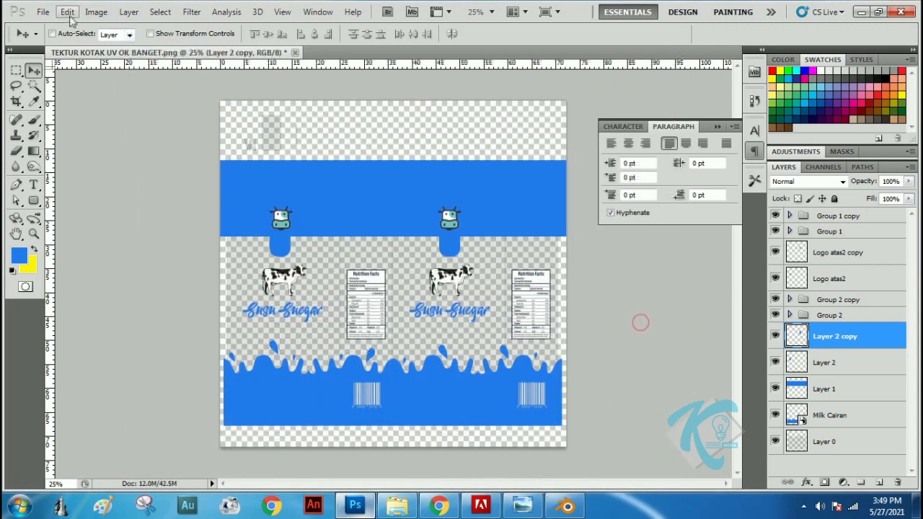
left_click(43, 12)
left_click(62, 218)
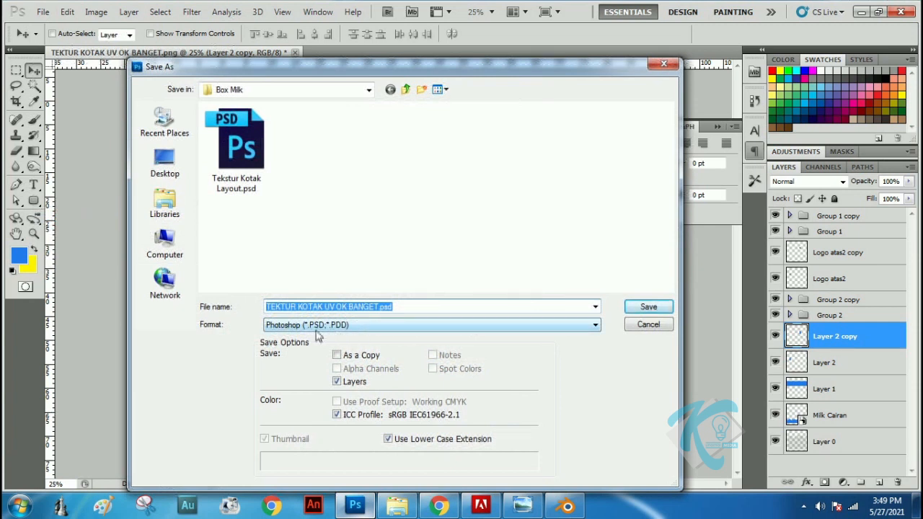
left_click(648, 310)
left_click(610, 157)
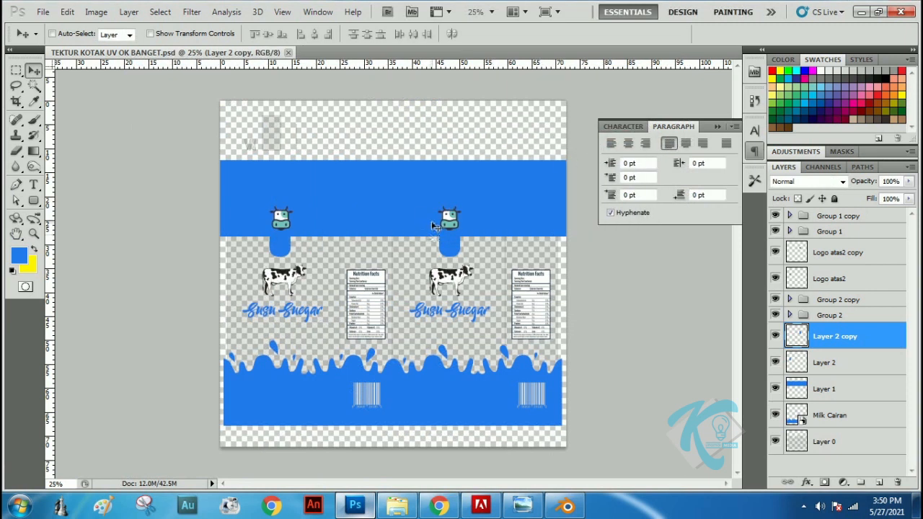
Save a PNG copy of the design named TEKTUR KOTAK UV OK BANGET deh.png in the Box Milk folder
left_click(42, 12)
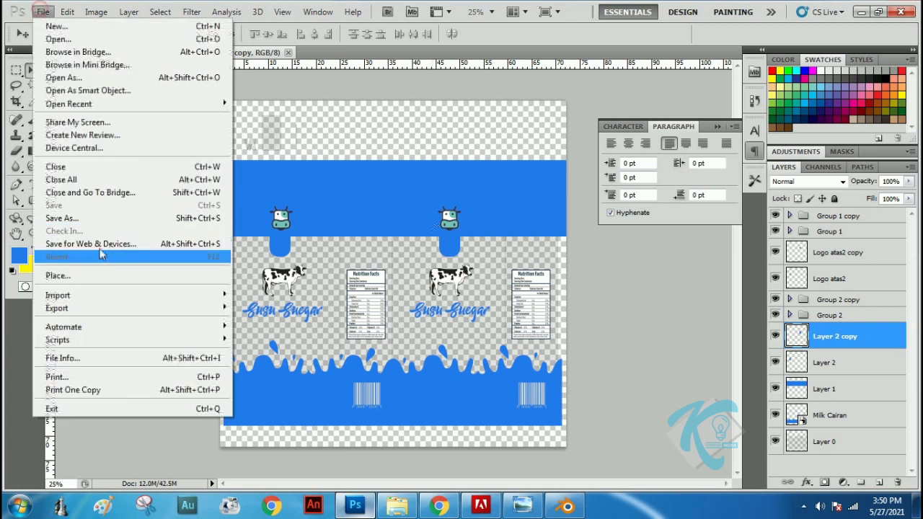
left_click(91, 220)
left_click(384, 325)
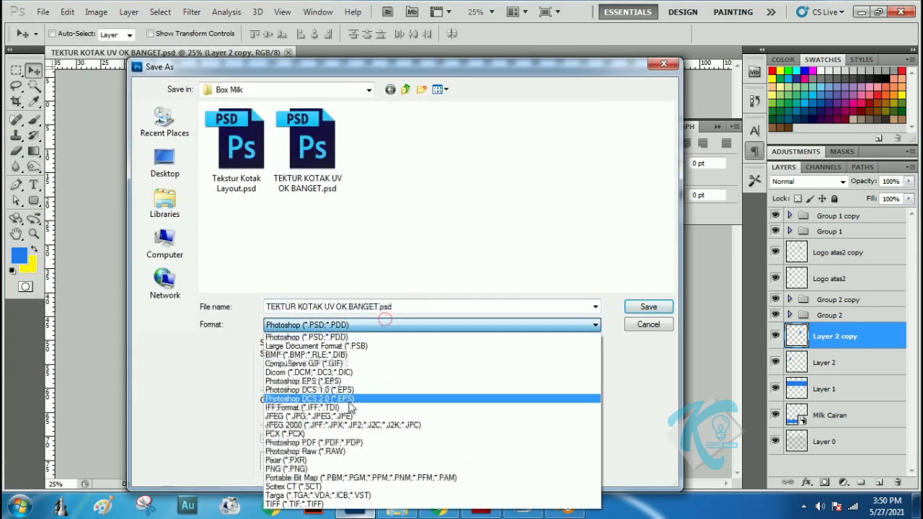
left_click(317, 468)
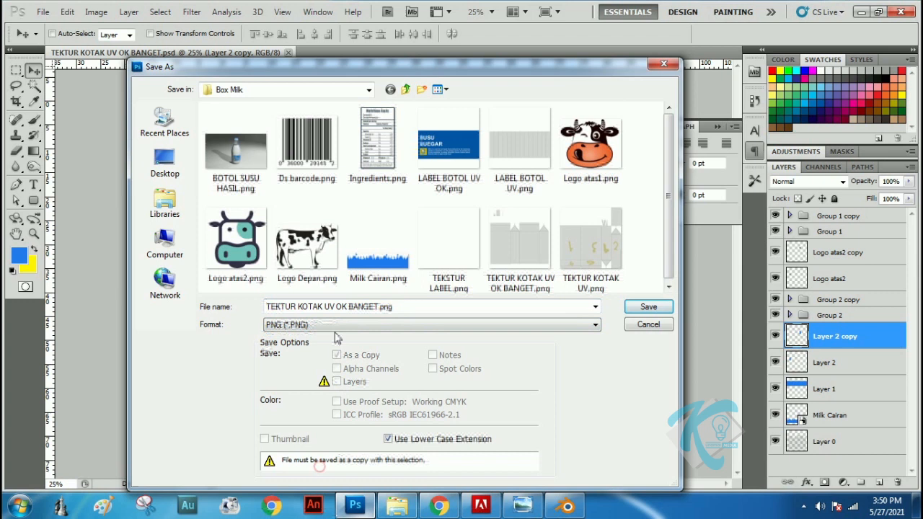
double_click(379, 308)
left_click(380, 308)
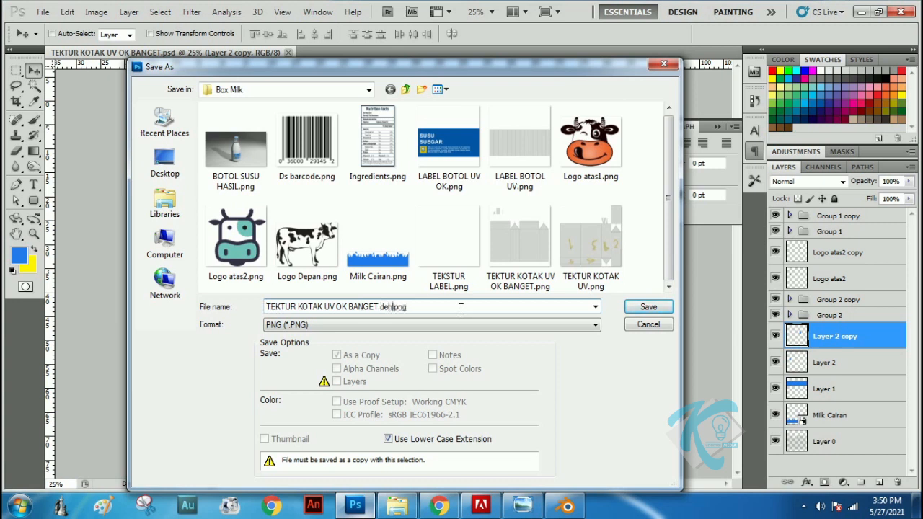
left_click(648, 306)
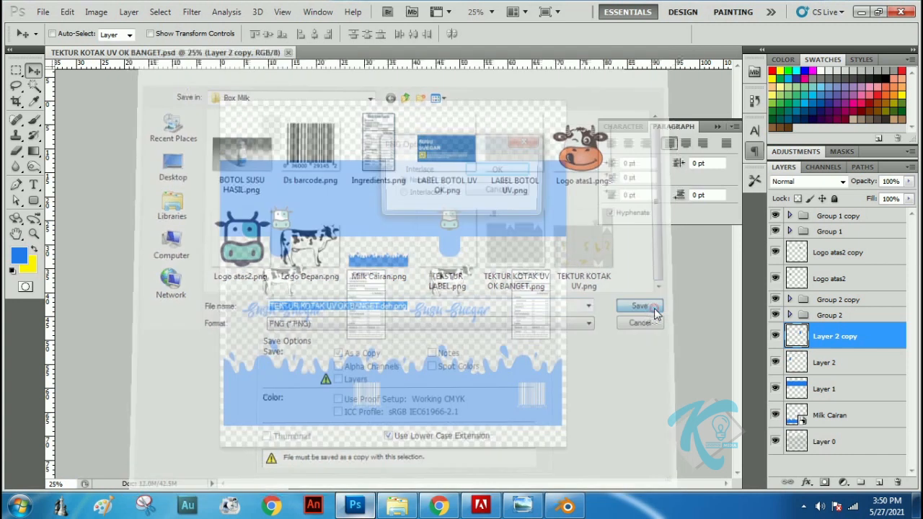
left_click(513, 170)
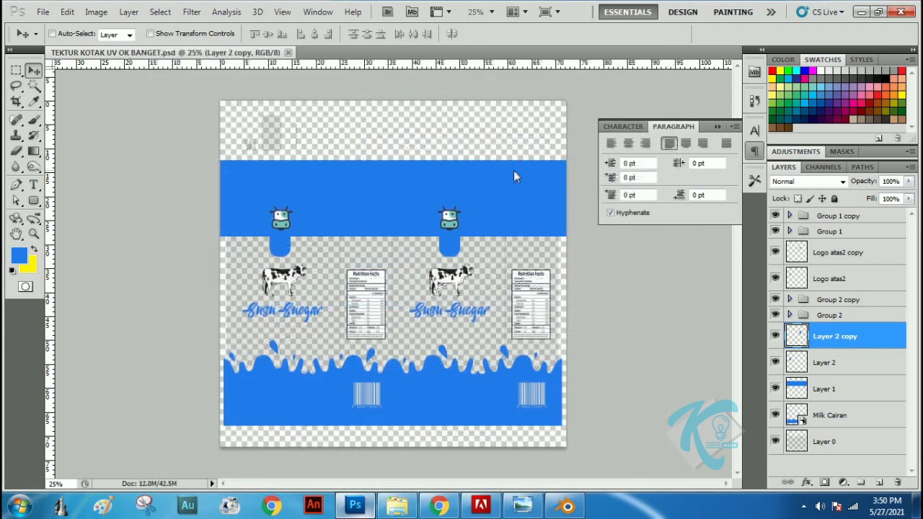
Close Photoshop and the mockup photo, and switch to Blender
left_click(901, 13)
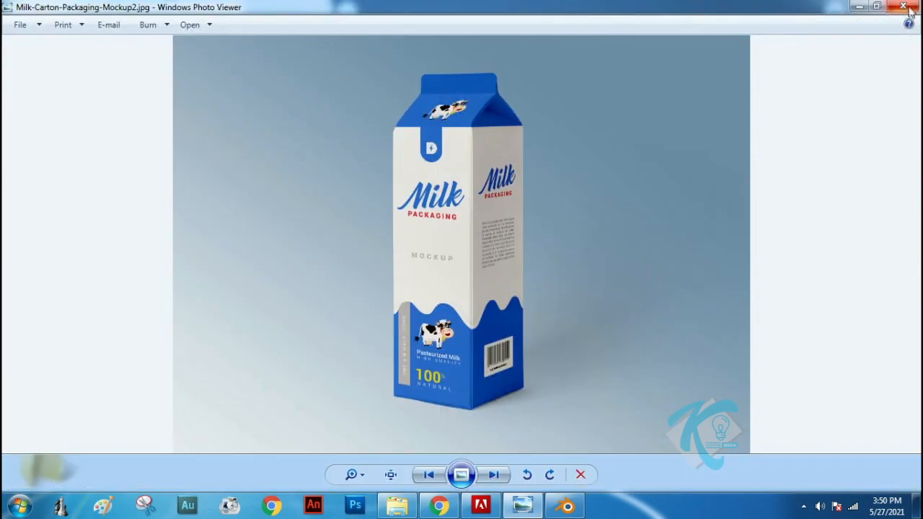
left_click(904, 8)
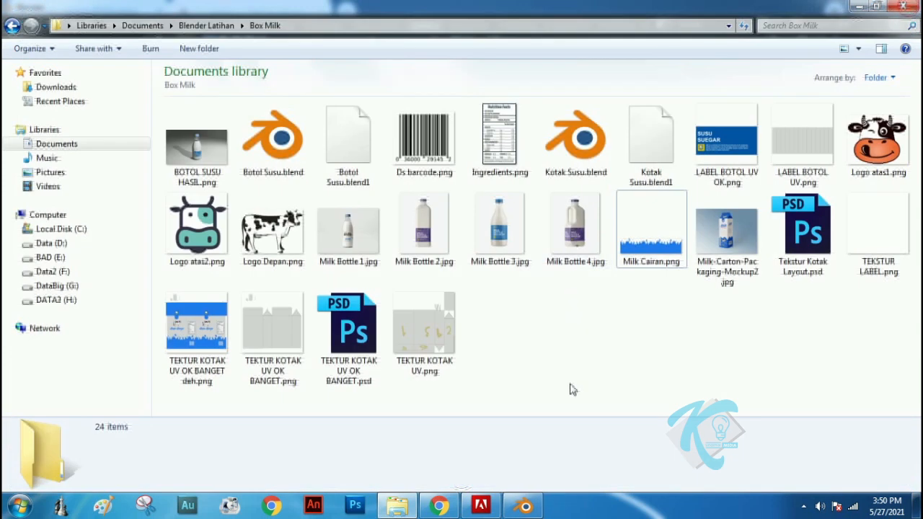
left_click(524, 506)
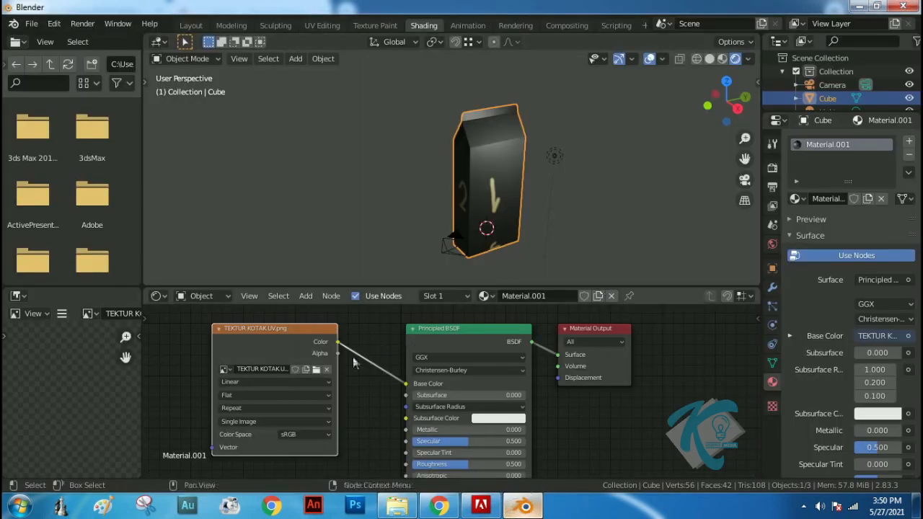
Replace the image in the carton material's Image Texture node with TEKTUR KOTAK UV OK BANGET deh.png from Documents\Blender Latihan\Box Milk
left_click(328, 372)
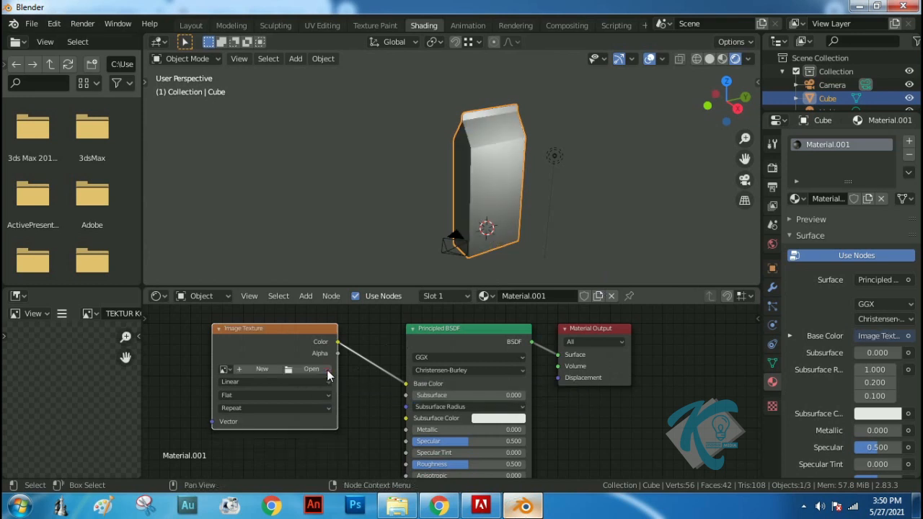
left_click(312, 368)
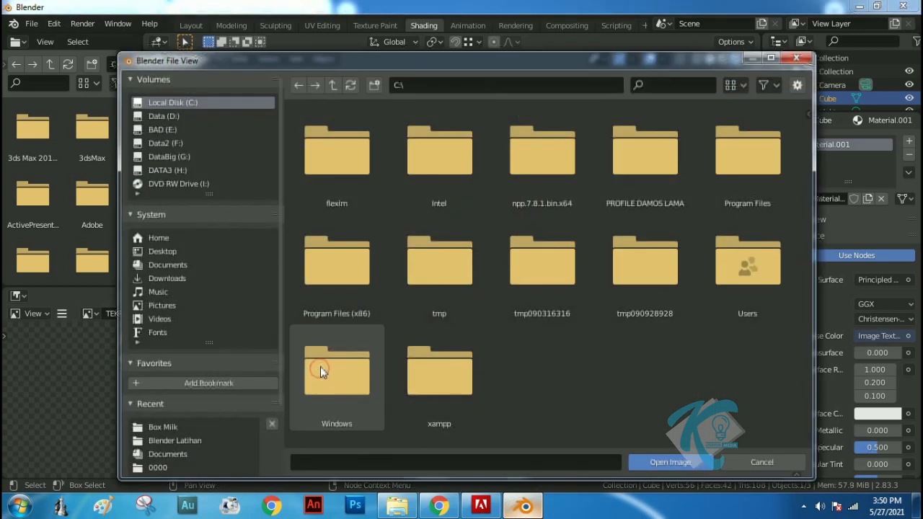
left_click(166, 265)
double_click(450, 266)
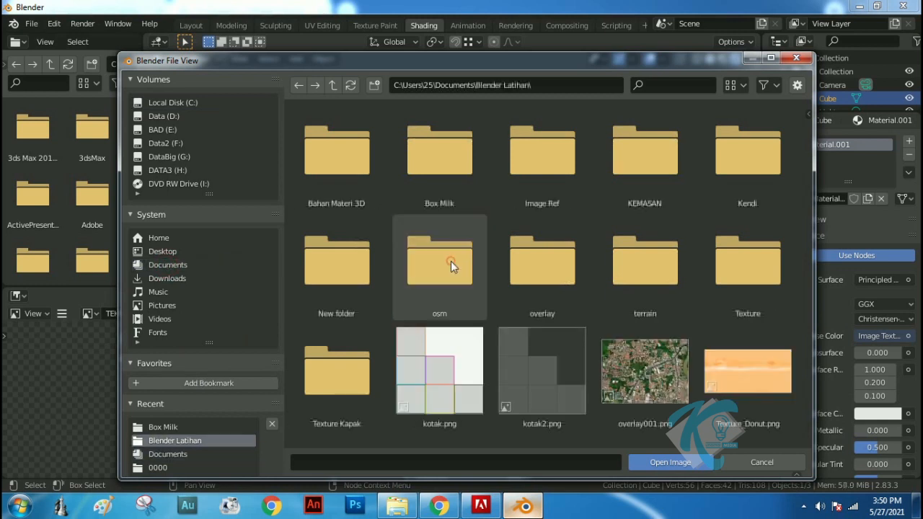
double_click(441, 160)
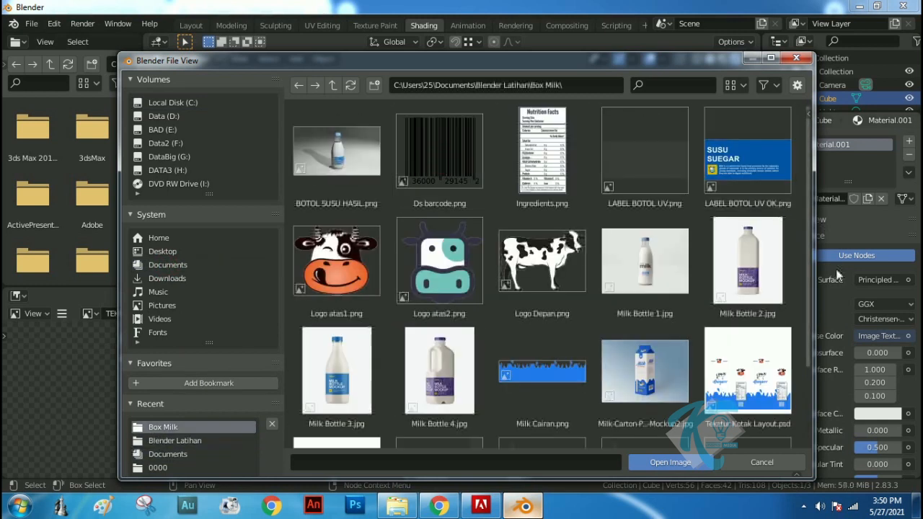
scroll(806, 298, "down", 3)
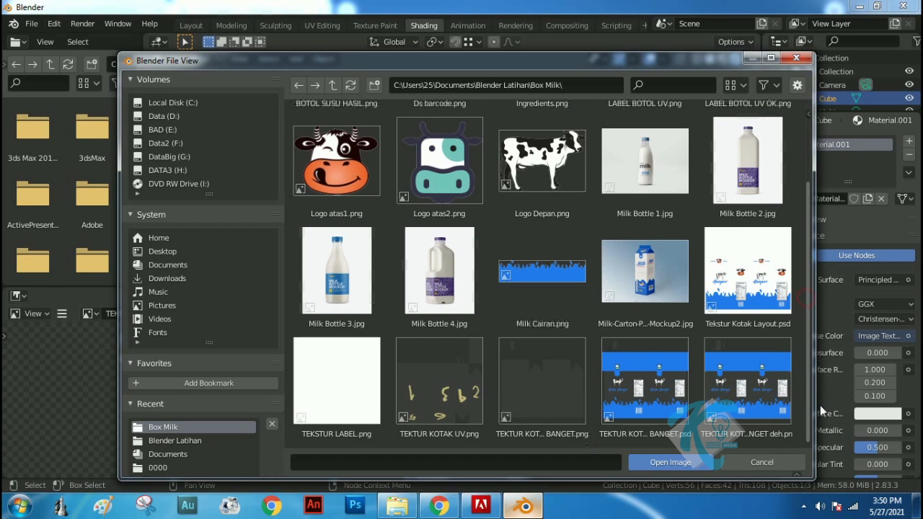
left_click(748, 415)
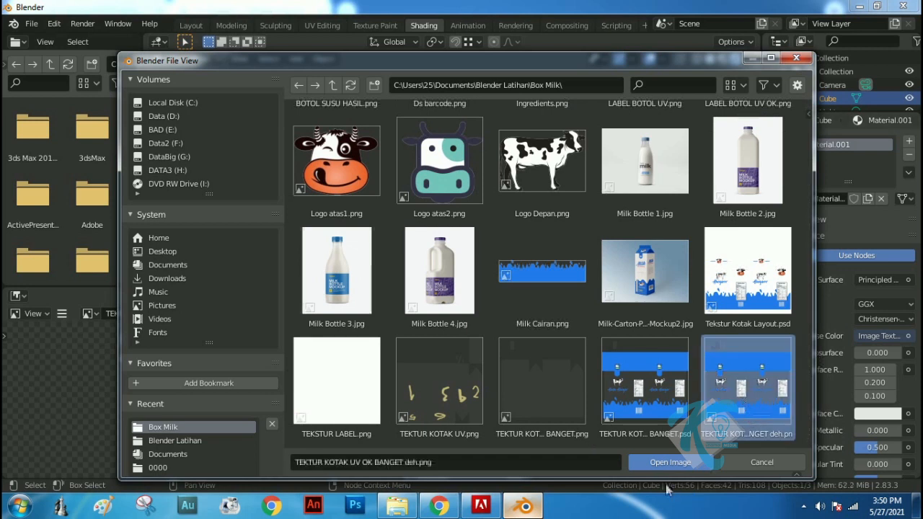
left_click(668, 461)
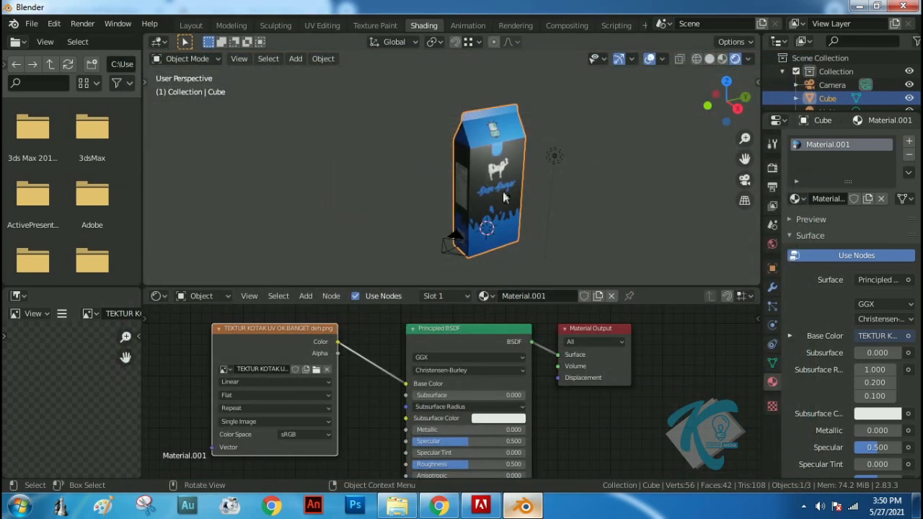
middle_click_drag(502, 230, 462, 202)
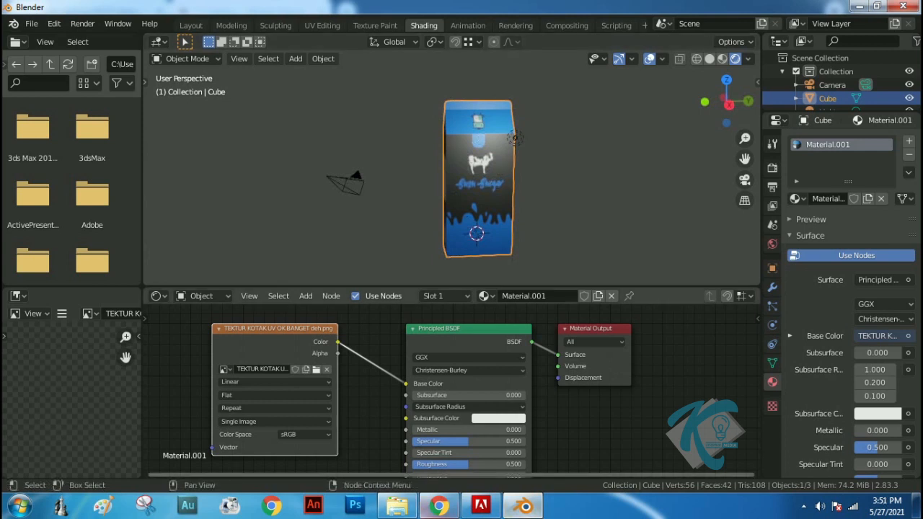
Open TEKTUR KOTAK UV OK BANGET.psd from the Box Milk folder in Photoshop
left_click(396, 505)
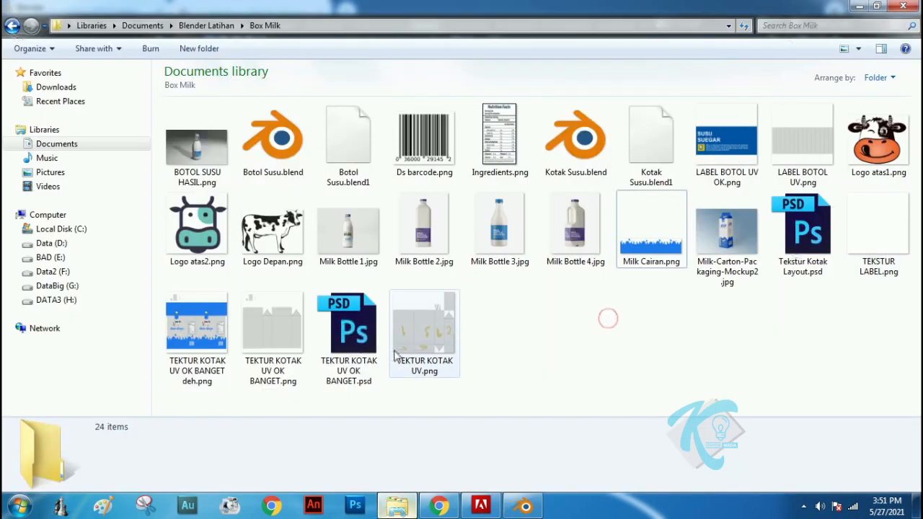
left_click(352, 373)
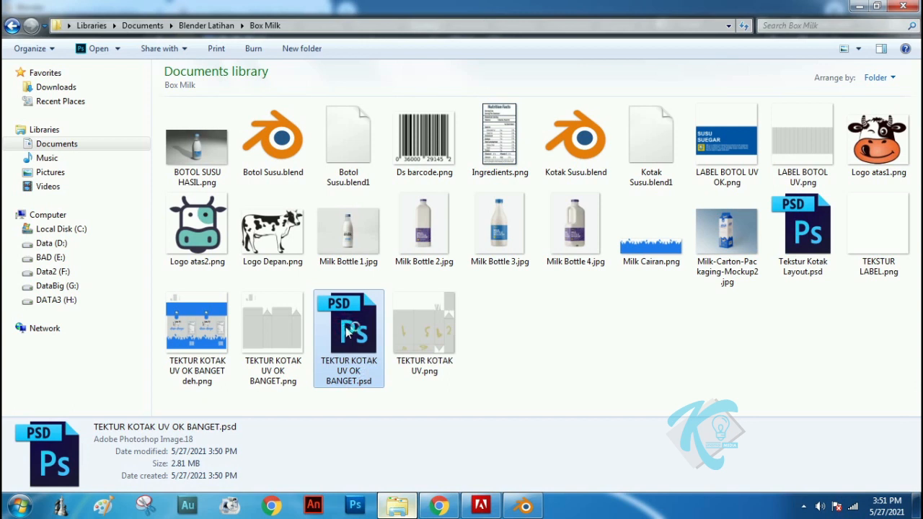
double_click(348, 332)
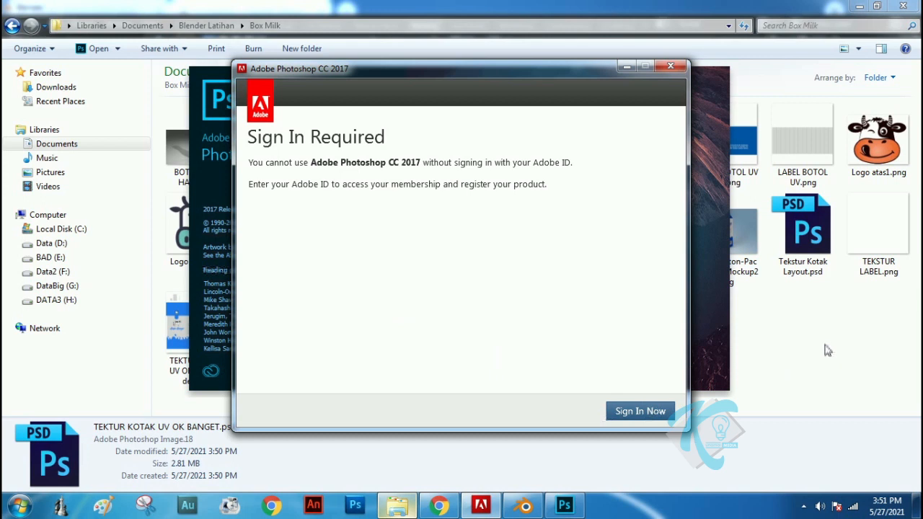
left_click(827, 350)
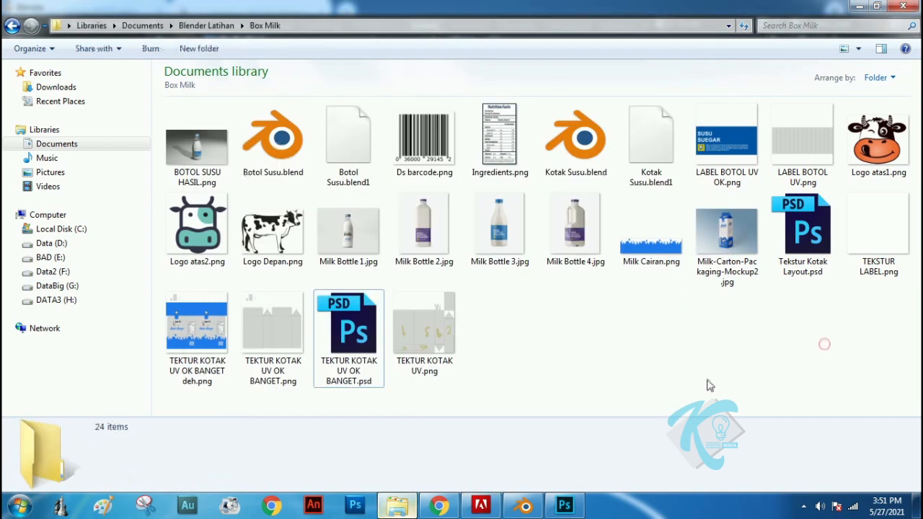
left_click(566, 507)
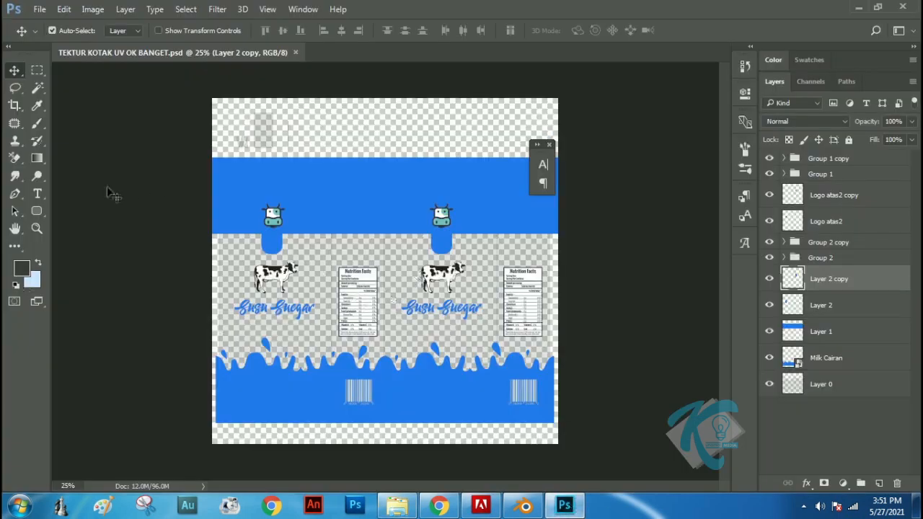
Select a full-width rectangle from within the upper blue band down into the blue splash, and add a new layer above Layer 0
left_click(38, 70)
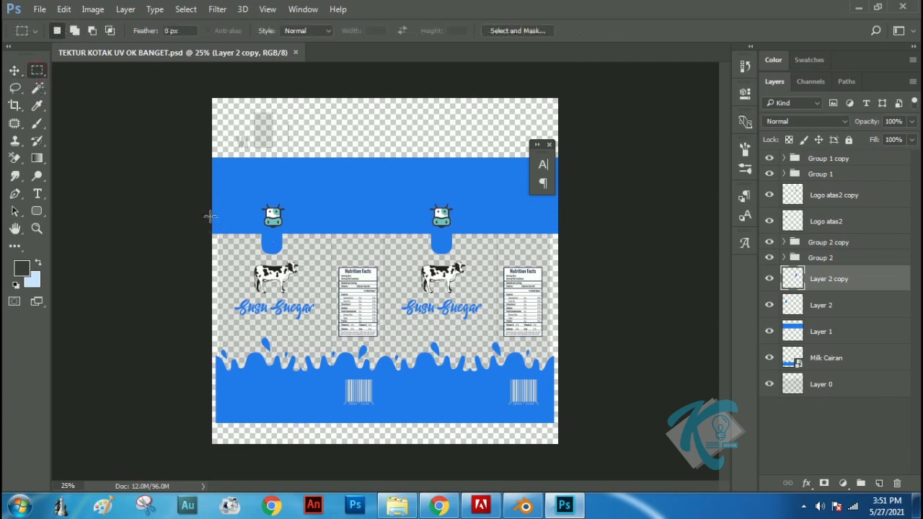
left_click_drag(209, 215, 558, 393)
left_click(840, 386)
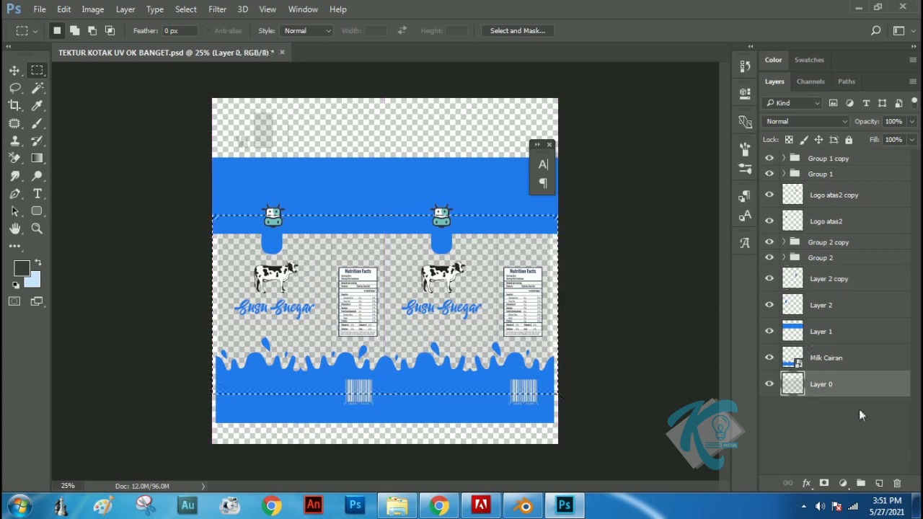
left_click(881, 482)
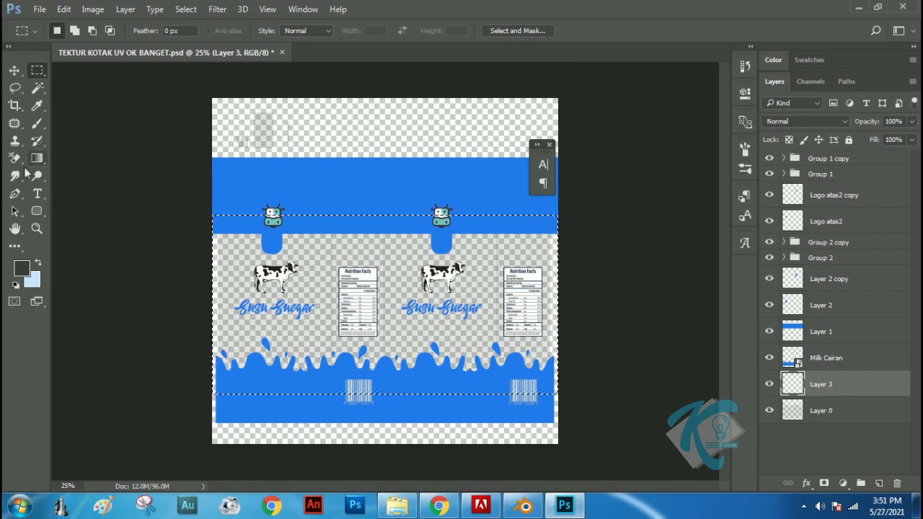
Fill the selection on the new layer with white and save the PSD
left_click(22, 268)
mouse_move(89, 164)
left_mouse_down()
mouse_move(29, 141)
mouse_move(7, 116)
left_mouse_up()
left_click(341, 139)
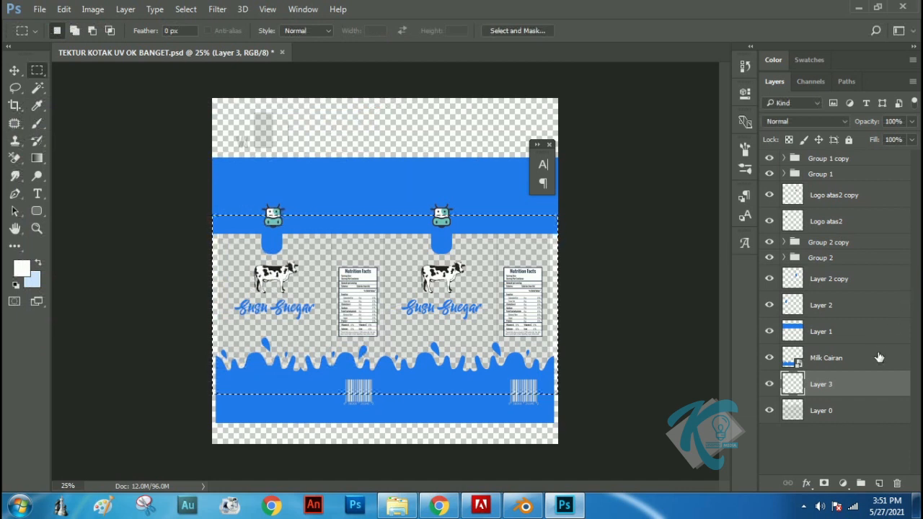
key("alt+BackSpace")
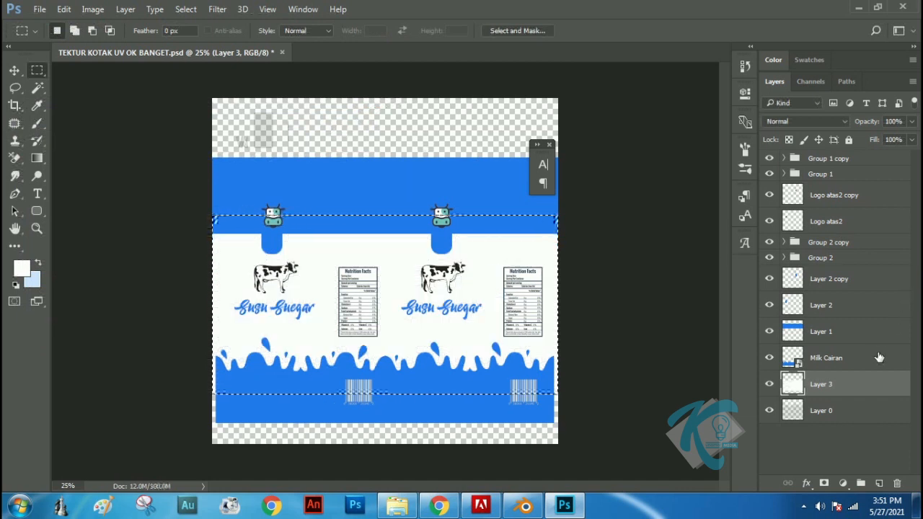
left_click(40, 9)
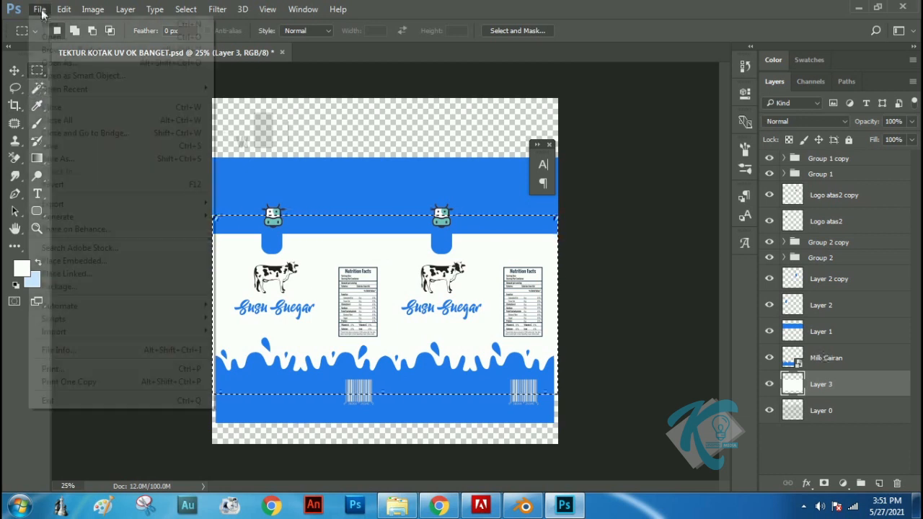
left_click(51, 148)
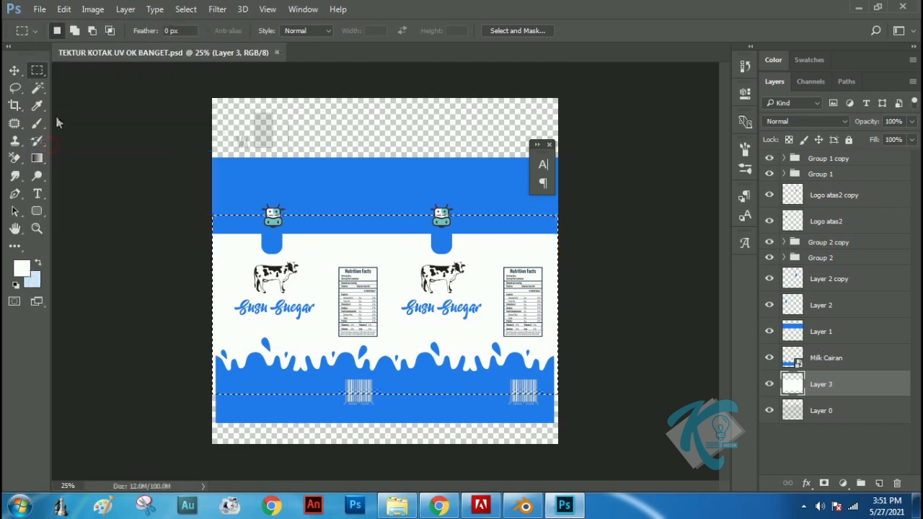
Save a PNG copy over the existing TEKTUR KOTAK UV OK BANGET deh.png in the Box Milk folder and close Photoshop
left_click(39, 9)
left_click(70, 158)
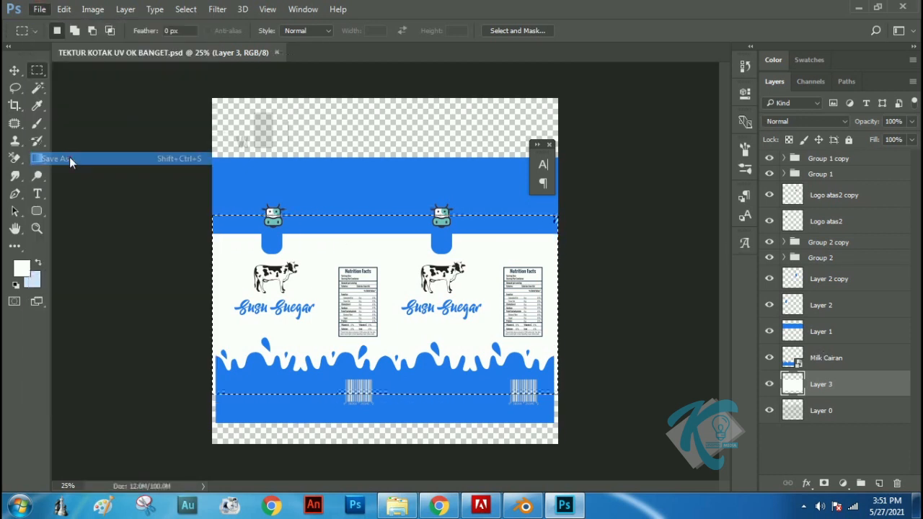
left_click(372, 300)
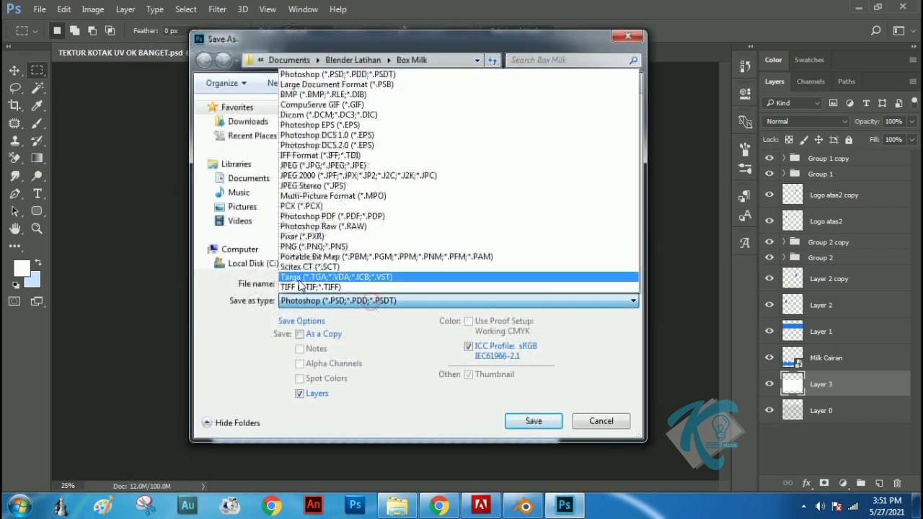
left_click(307, 246)
left_click_drag(637, 153, 633, 265)
left_click(509, 162)
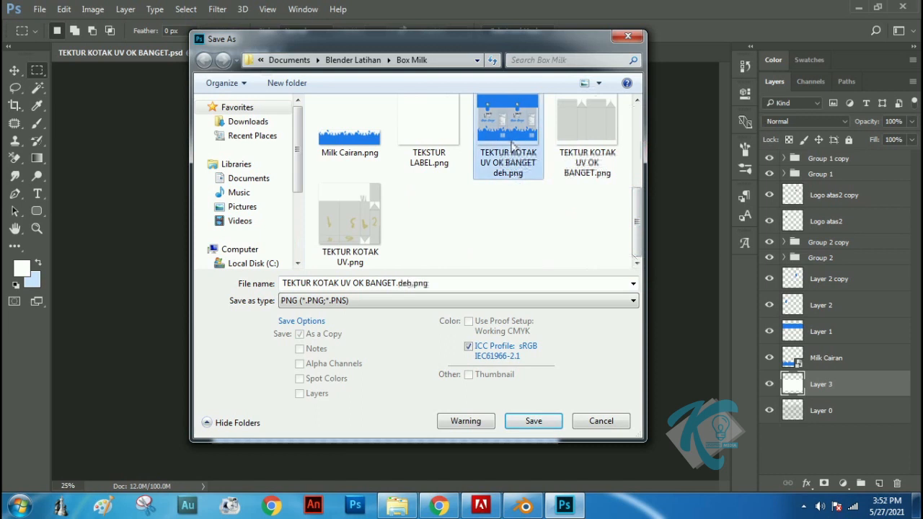
left_click(533, 421)
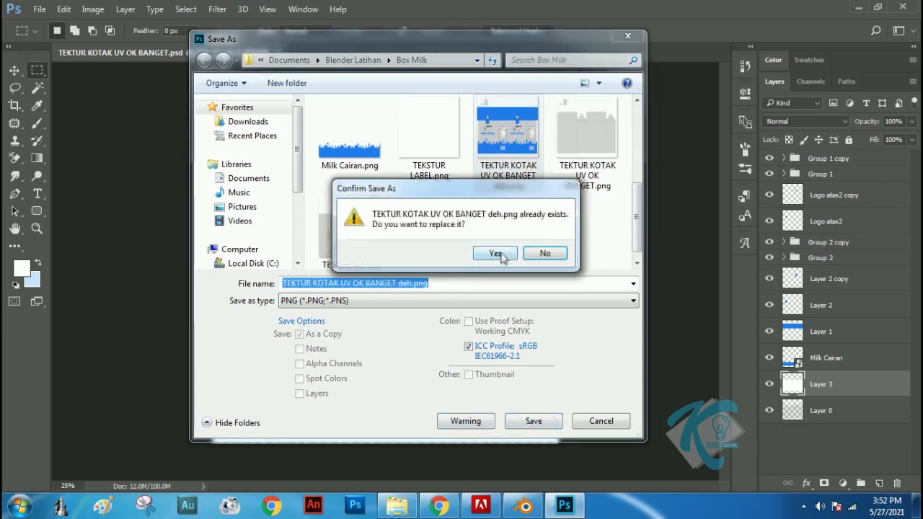
left_click(496, 253)
left_click(507, 157)
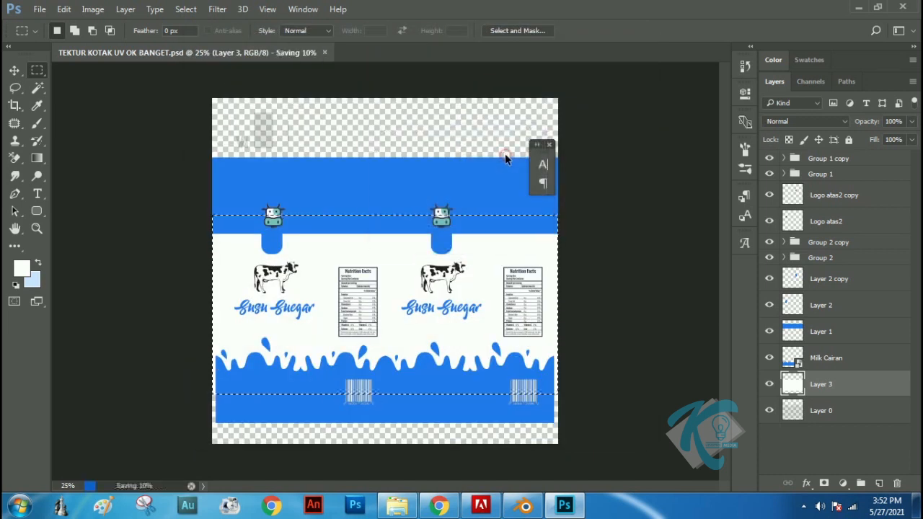
left_click(905, 9)
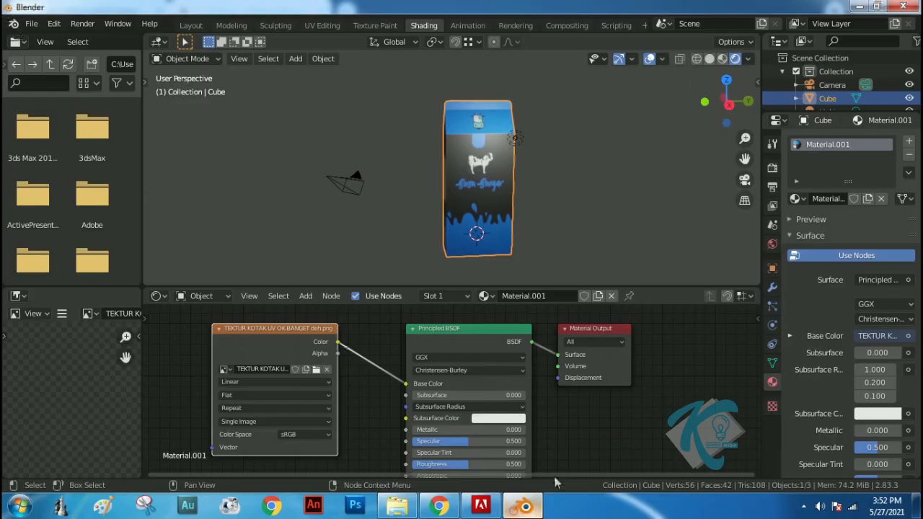
Switch to Blender and load the re-saved TEKTUR KOTAK UV OK BANGET deh.png from the Box Milk folder into the Image Texture node
left_click(524, 506)
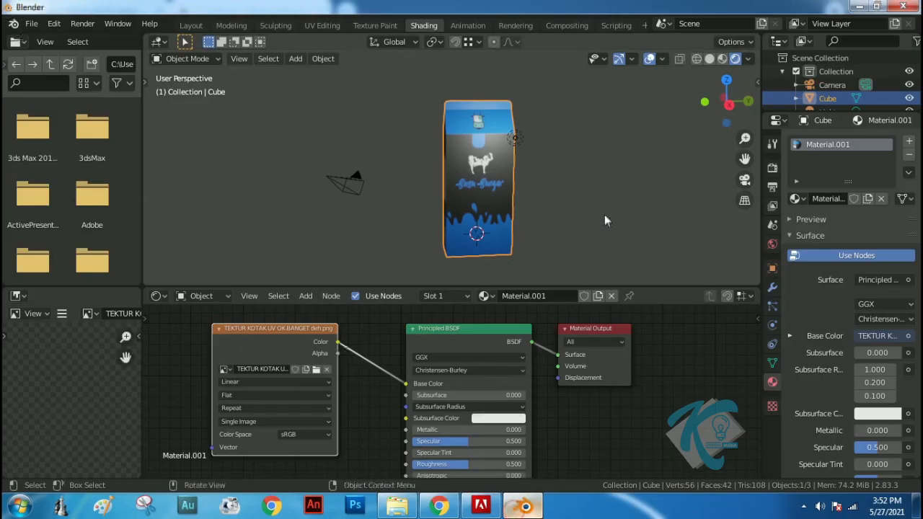
left_click(326, 369)
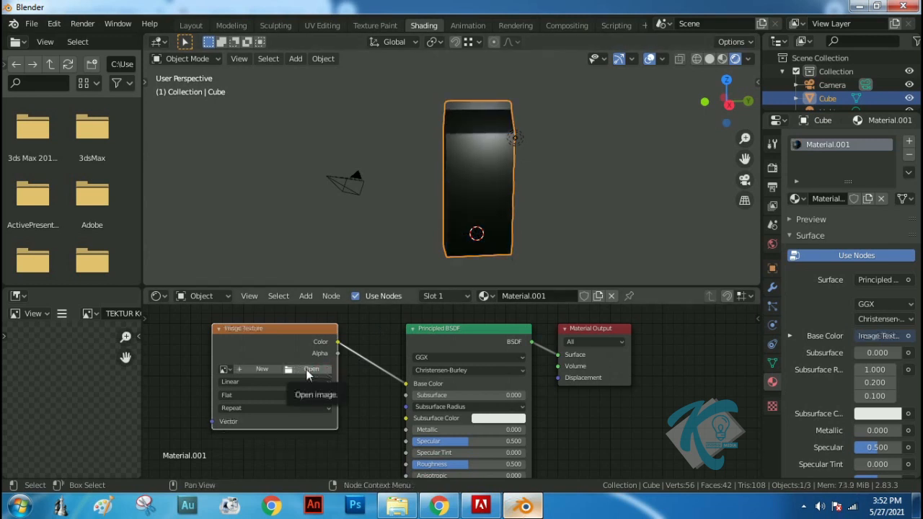
left_click(308, 369)
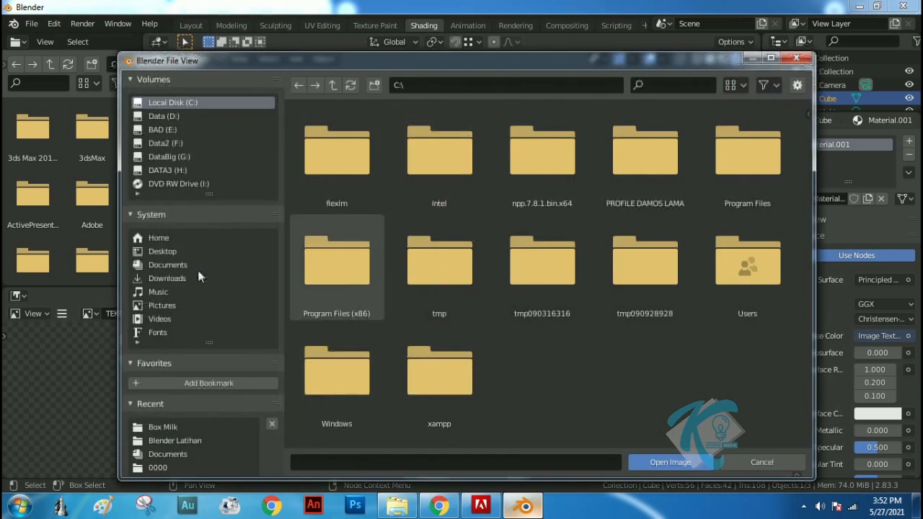
left_click(182, 267)
double_click(446, 275)
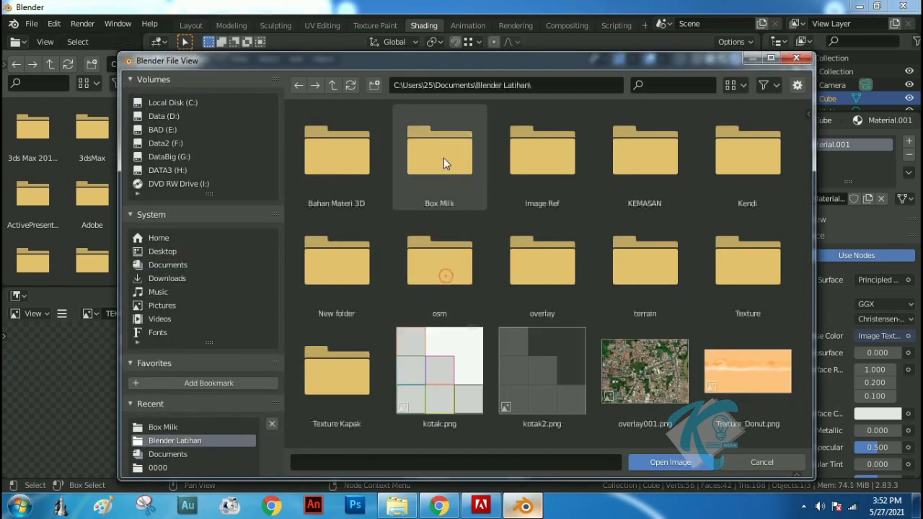
double_click(443, 160)
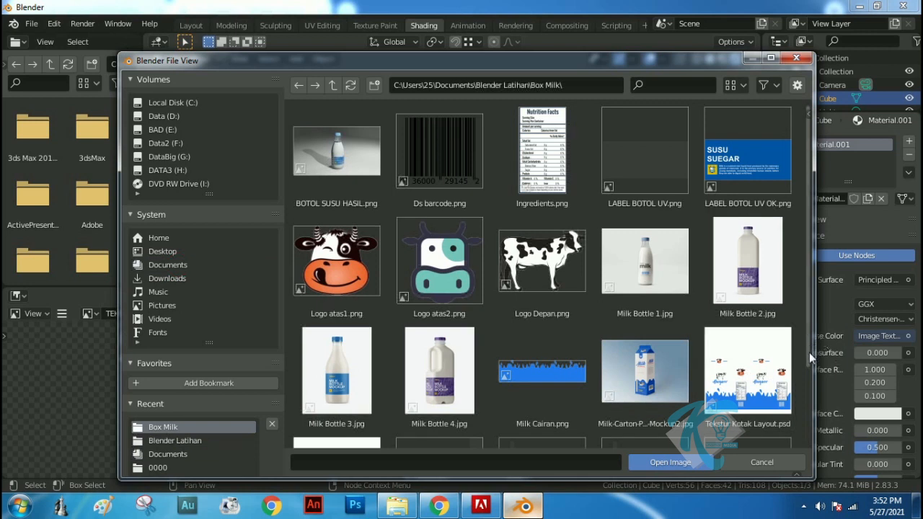
scroll(809, 352, "down", 3)
left_click(747, 382)
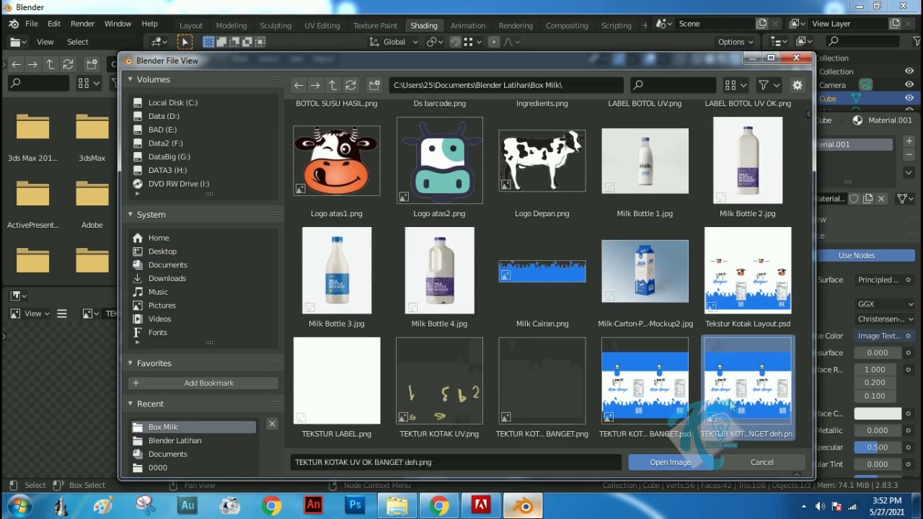
left_click(682, 465)
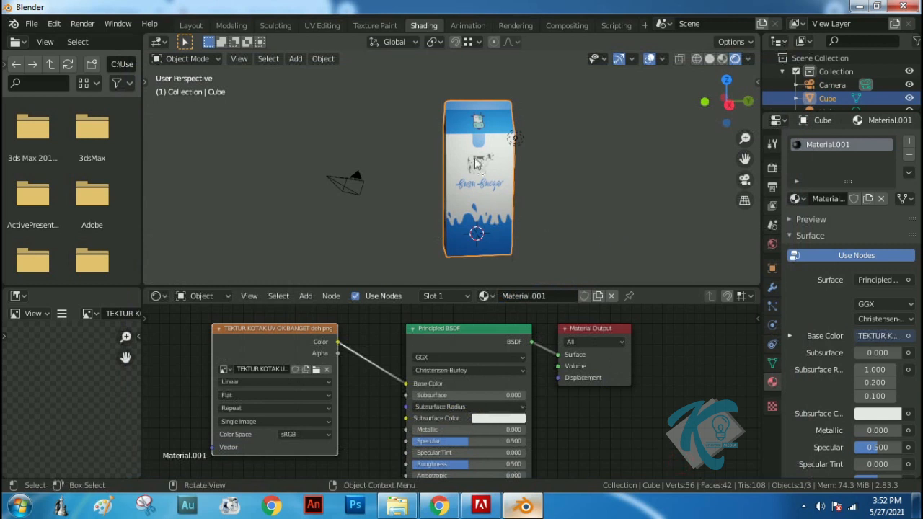
middle_click_drag(472, 209, 627, 192)
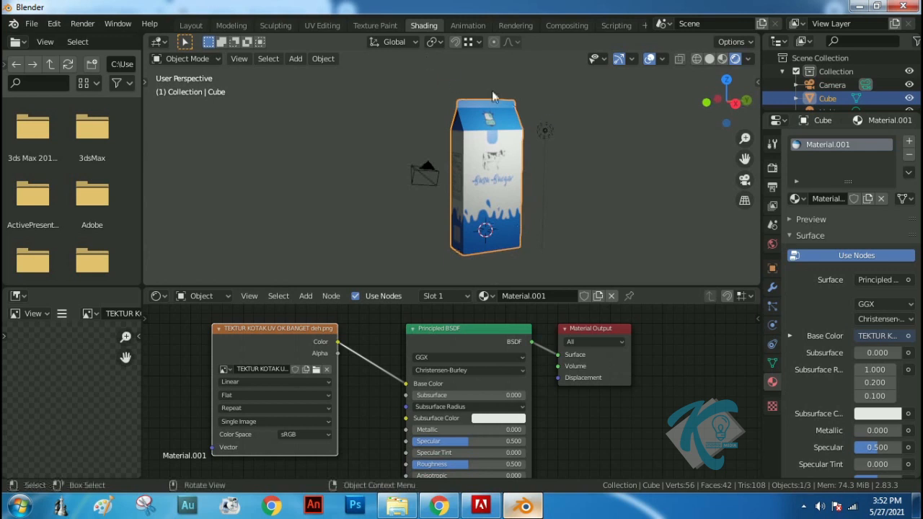
Switch to the Layout workspace and display the carton in Material Preview shading
left_click(191, 25)
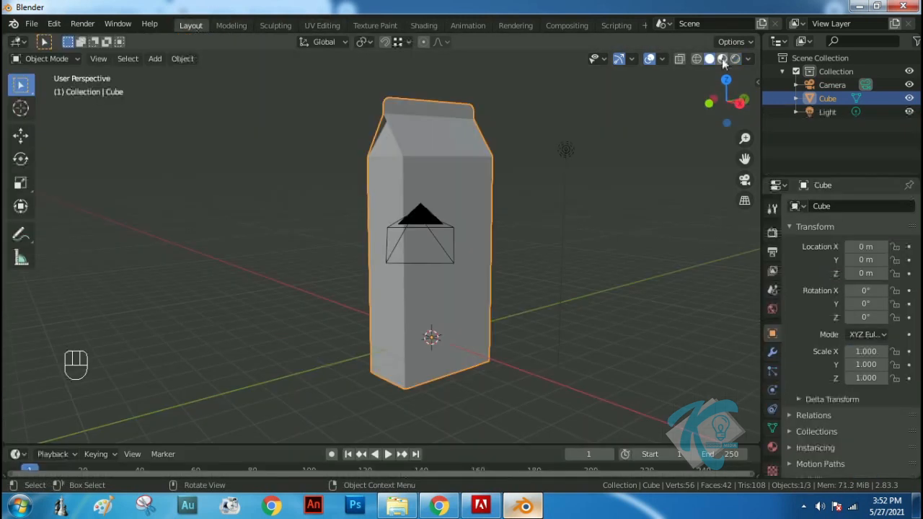
left_click(723, 60)
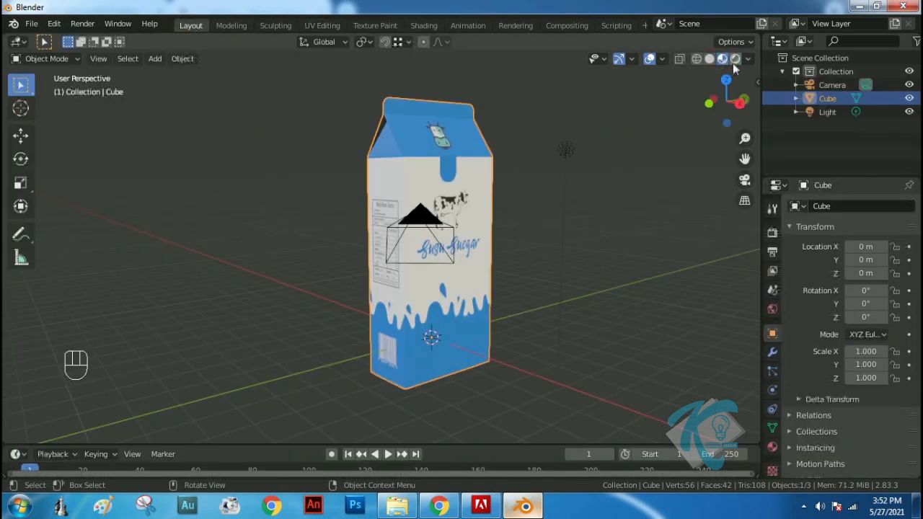
left_click(733, 63)
left_click(722, 61)
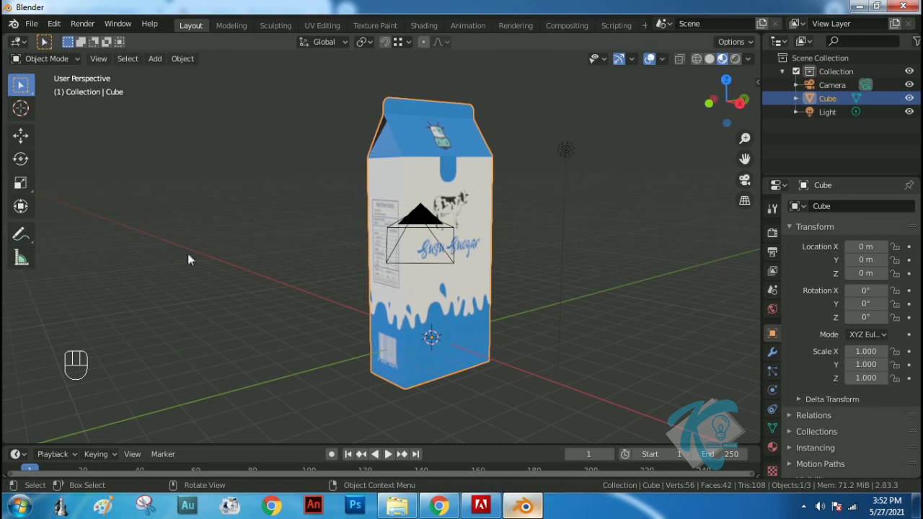
Add a plane mesh and scale it about 15.3 times in Edit Mode as a large floor beneath the carton
key("shift+a")
mouse_move(186, 220)
left_click(261, 216)
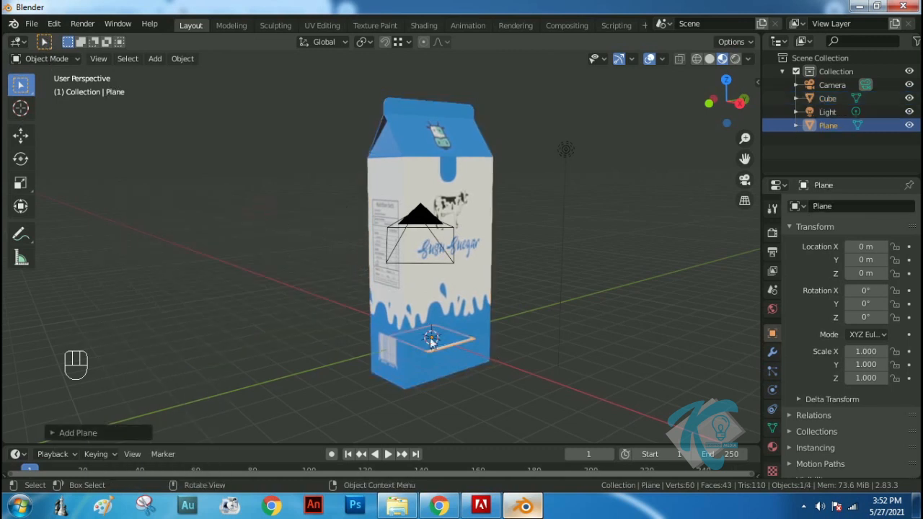
left_click(50, 60)
left_click(45, 88)
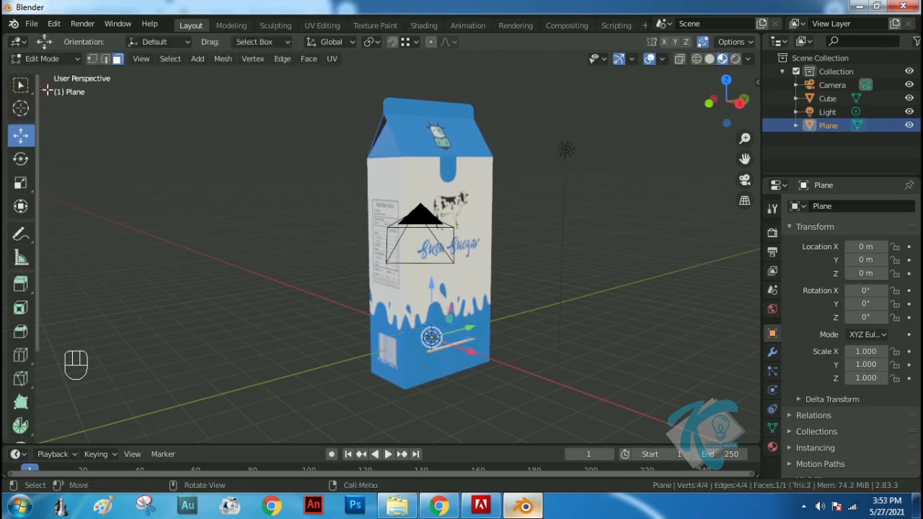
key("s")
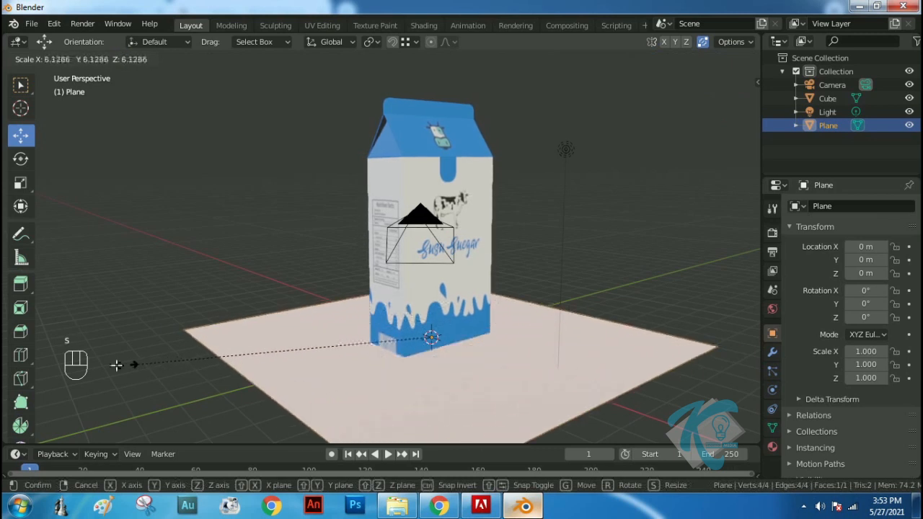
left_click(425, 380)
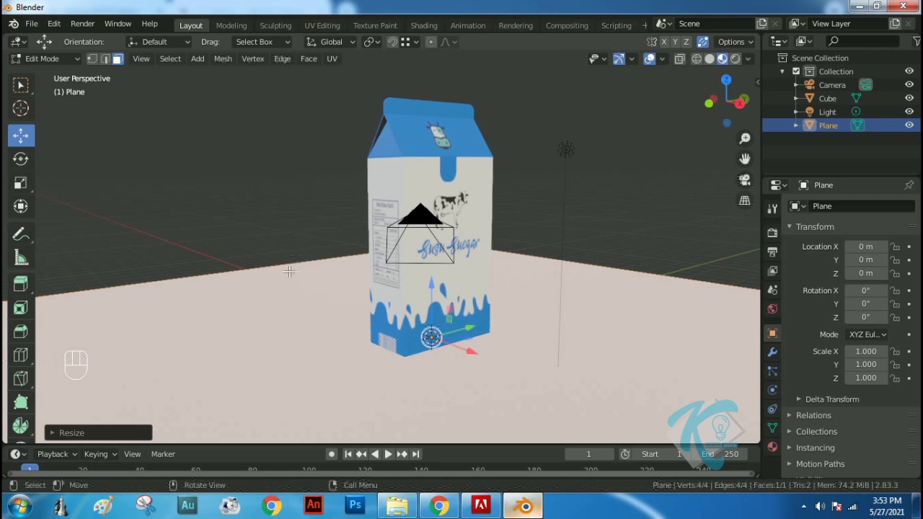
Extrude the floor's edge behind the carton's nutrition-label side upward about 16 m along Z as a wall
left_click(106, 60)
left_click(189, 279)
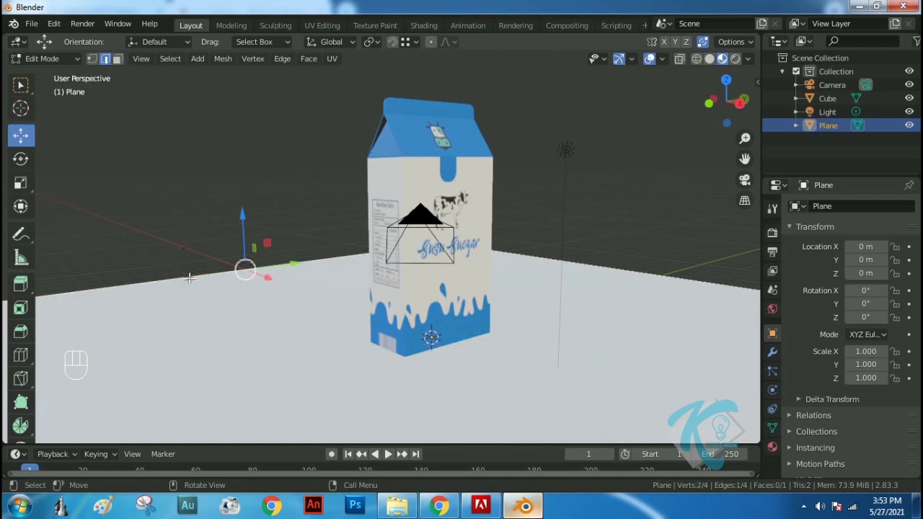
key("e")
key("z")
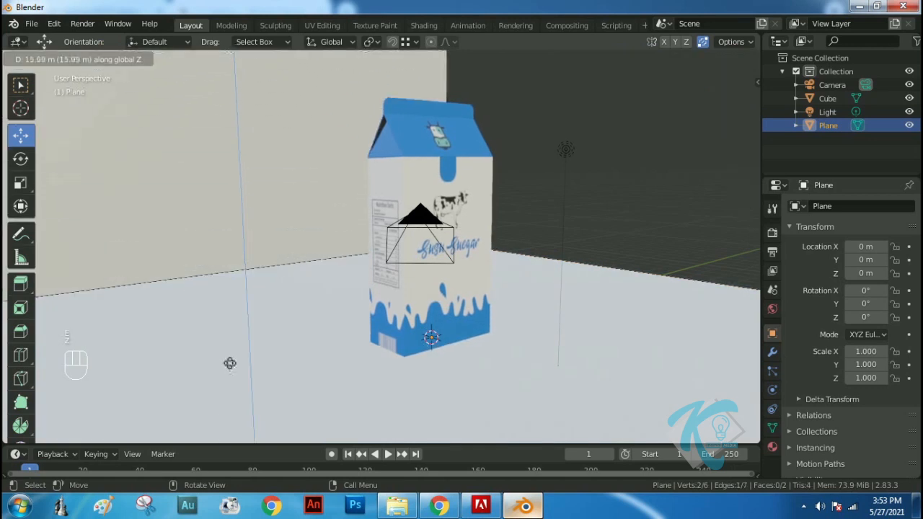
left_click(231, 337)
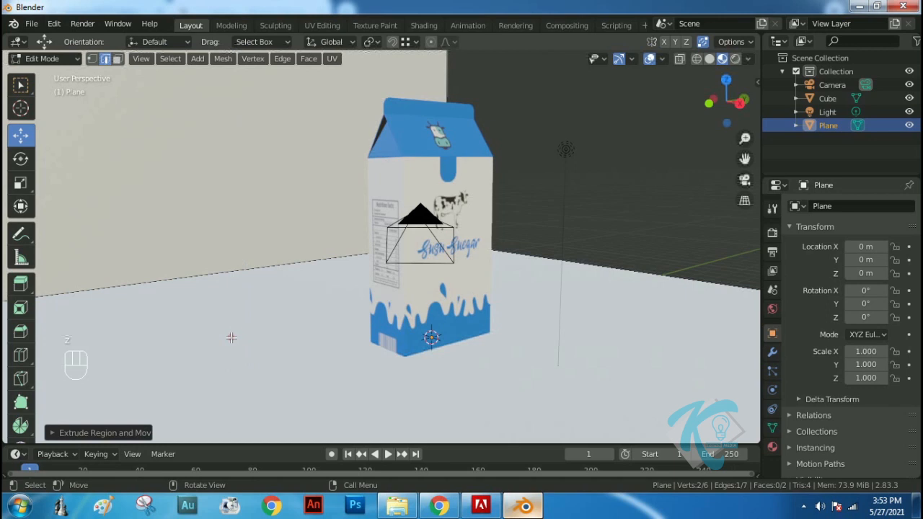
Extrude the adjoining rear floor edge upward along Z to form the second backdrop wall
left_click(650, 274)
key("e")
key("z")
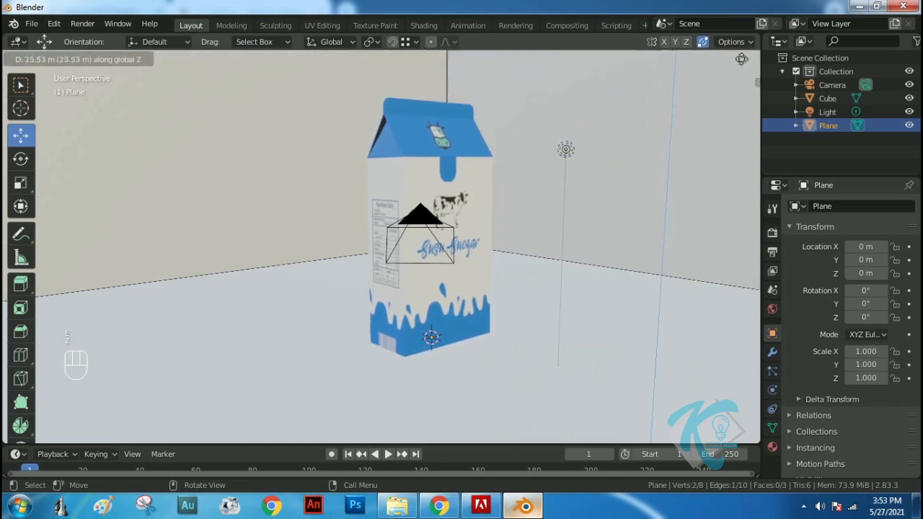
left_click(731, 384)
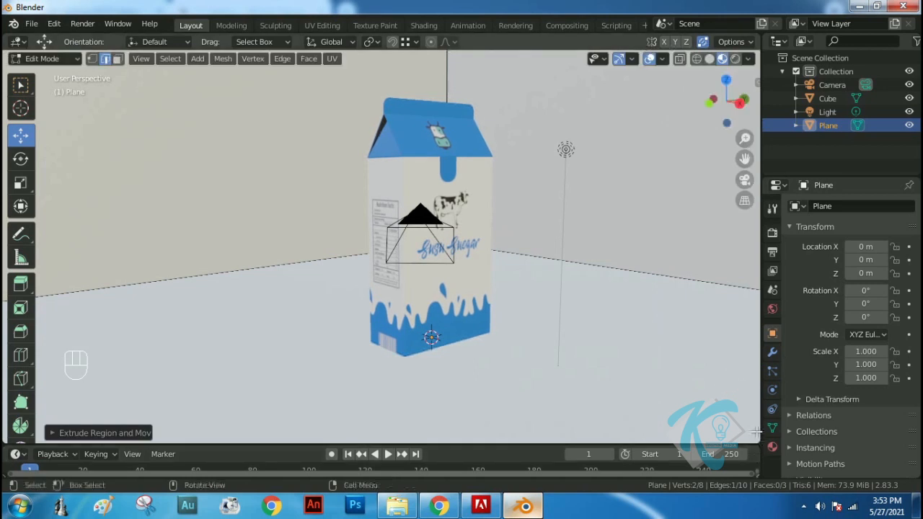
Raise the top edge of the shorter wall by about 7.6 m along Z
scroll(512, 258, "down", 4)
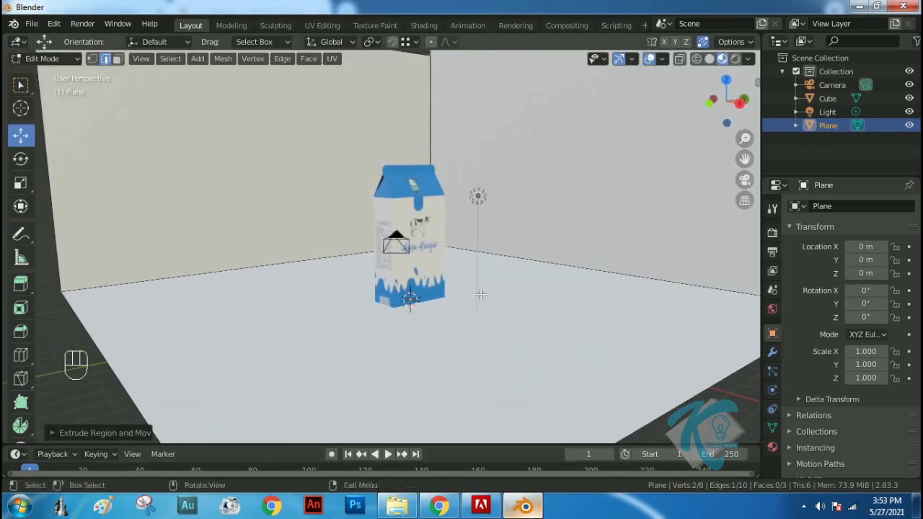
scroll(349, 209, "down", 2)
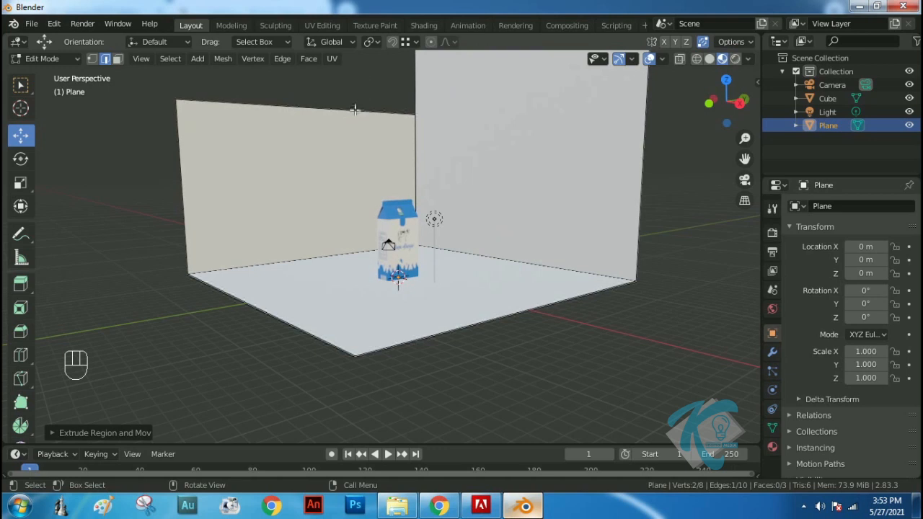
left_click(354, 109)
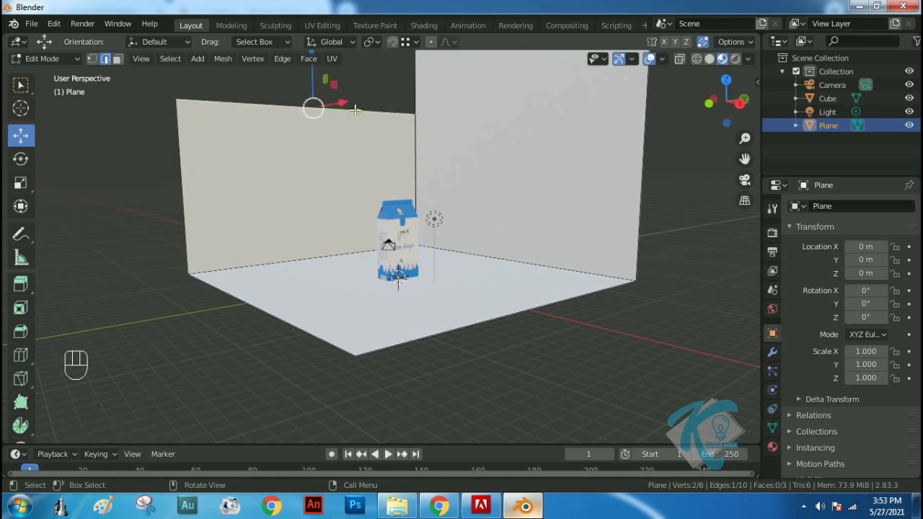
key("g")
key("z")
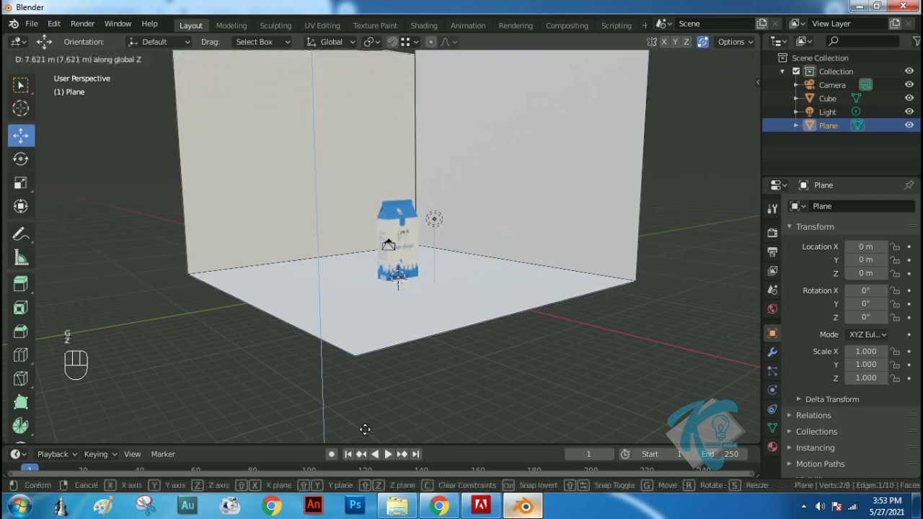
left_click(364, 426)
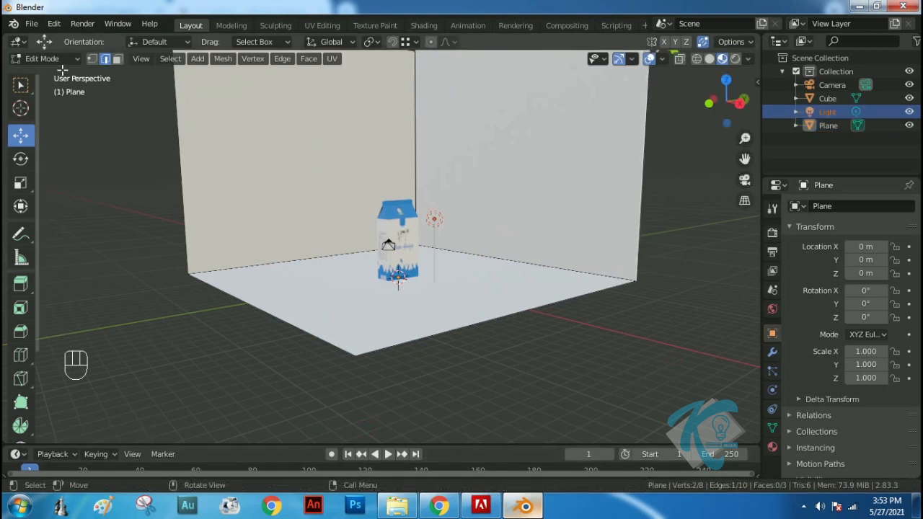
Return to Object Mode and delete the light from the scene
key("Tab")
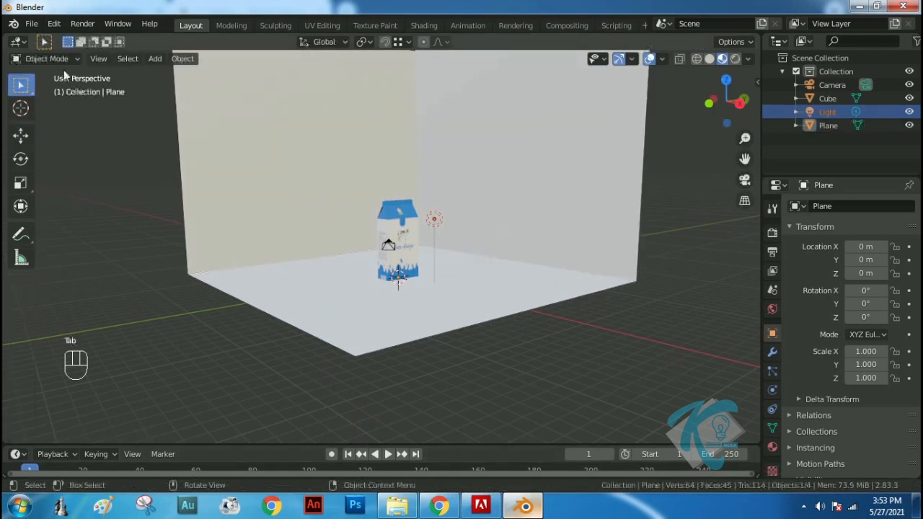
left_click(433, 218)
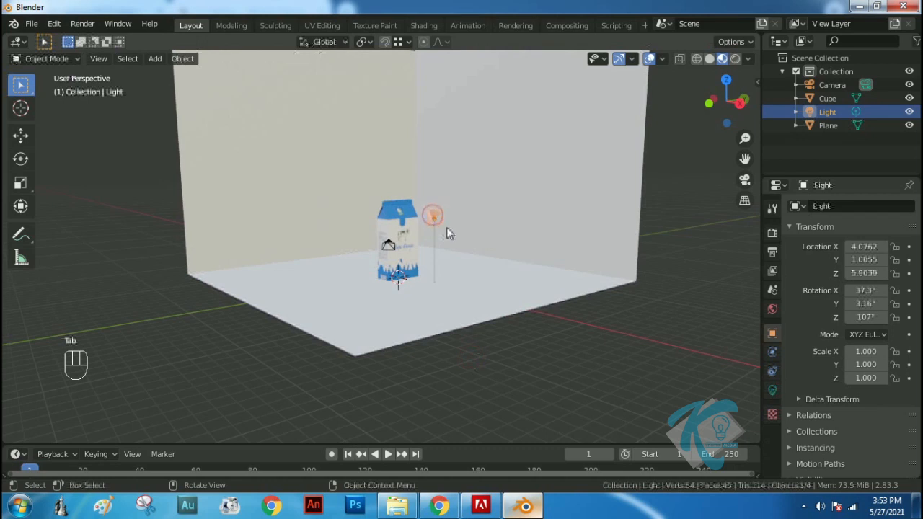
key("Delete")
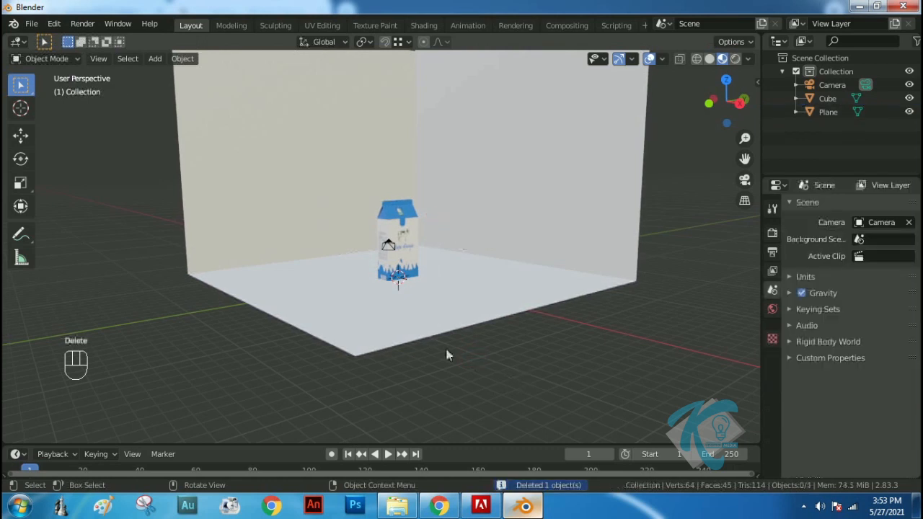
Display the scene in Rendered shading and check the carton's position against the floor
middle_click_drag(372, 297, 446, 317)
left_click(735, 59)
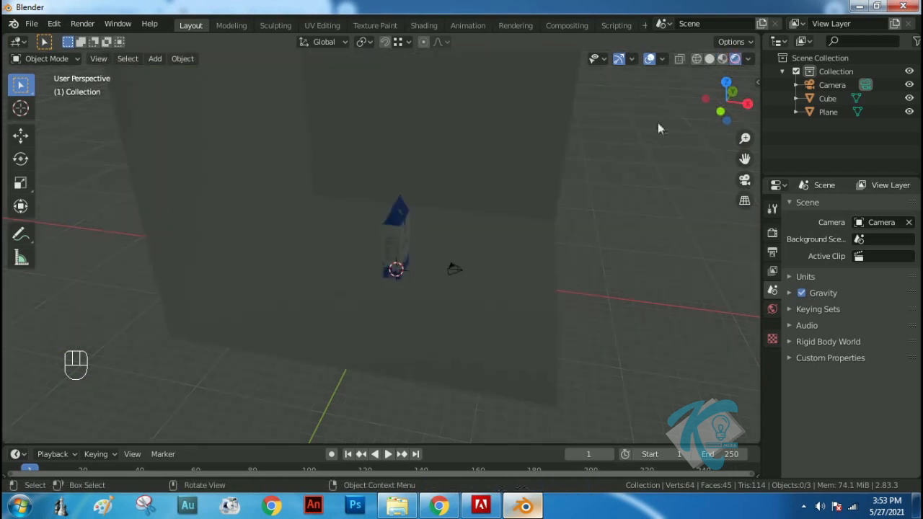
middle_click_drag(477, 272, 436, 249)
middle_click_drag(422, 282, 404, 245)
Select the carton in the right orthographic view and turn on snapping with Increment as the snap target
left_click(404, 245)
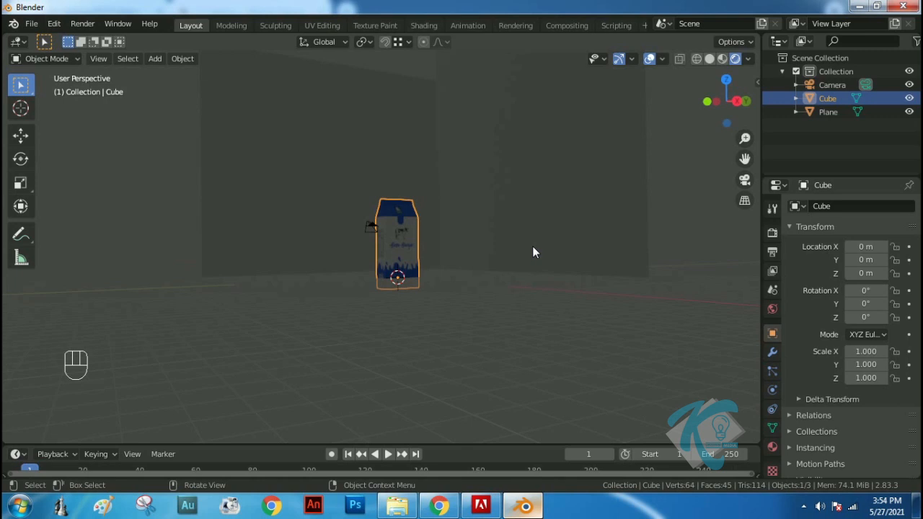
key("KP_3")
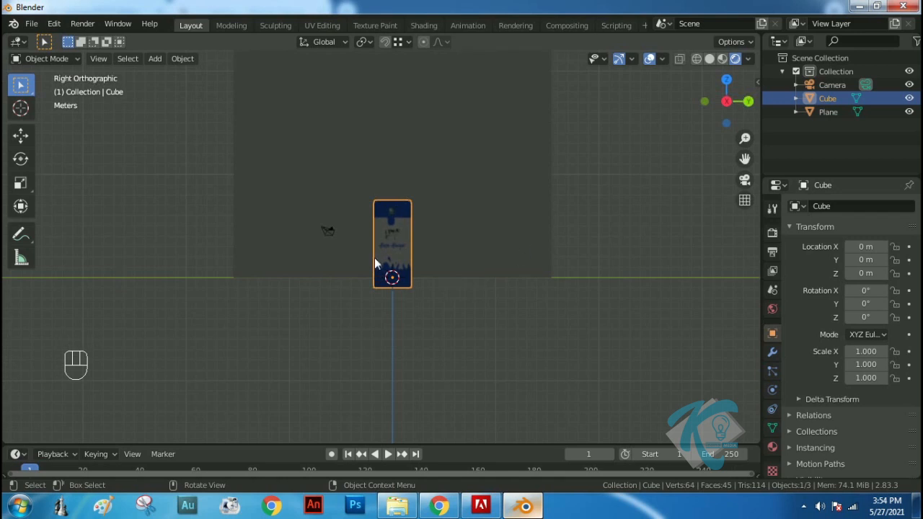
left_click(385, 43)
left_click(398, 43)
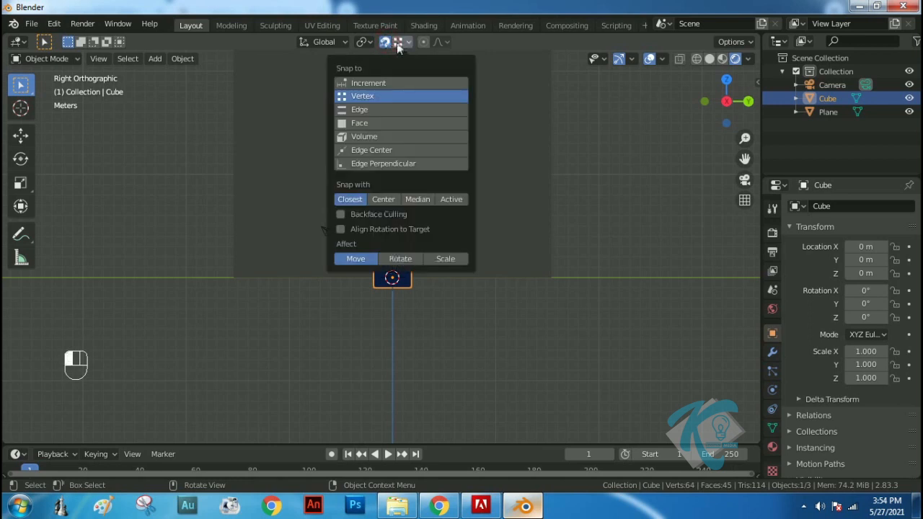
left_click(372, 83)
Move the carton up 1 m along Z so its base rests on the floor plane
key("g")
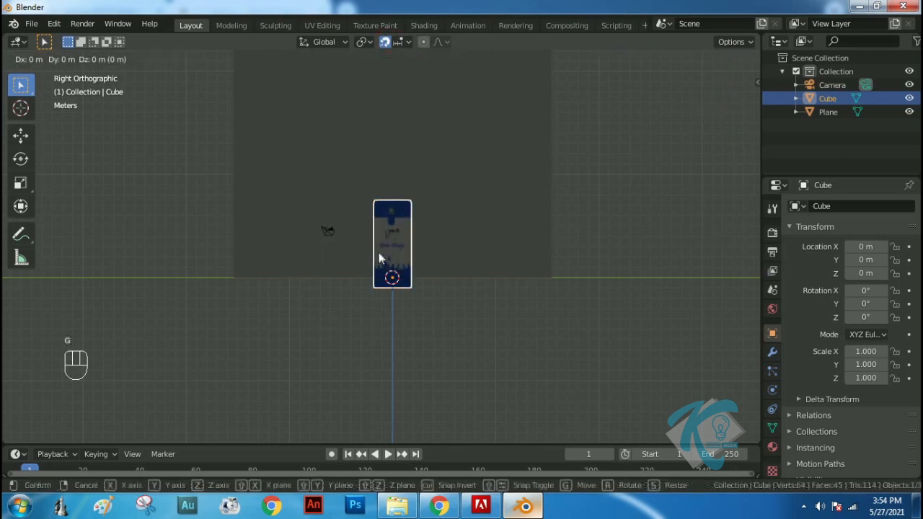
key("z")
left_click(448, 250)
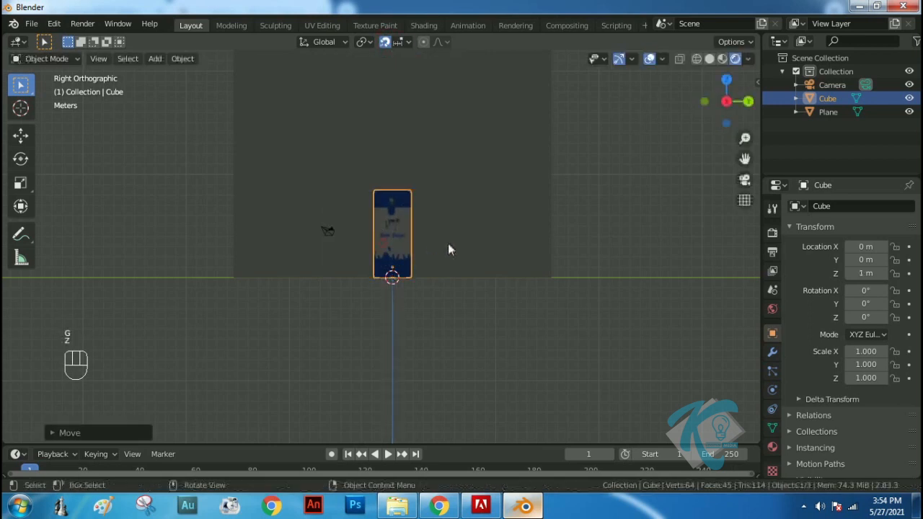
scroll(412, 205, "up", 3)
middle_click_drag(412, 205, 475, 246)
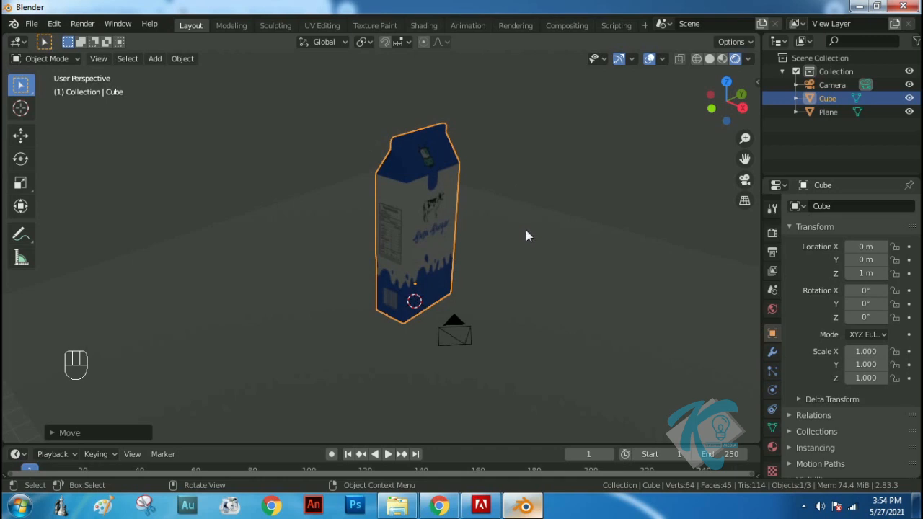
Open the add-on preferences and search the add-ons for "light"
left_click(54, 24)
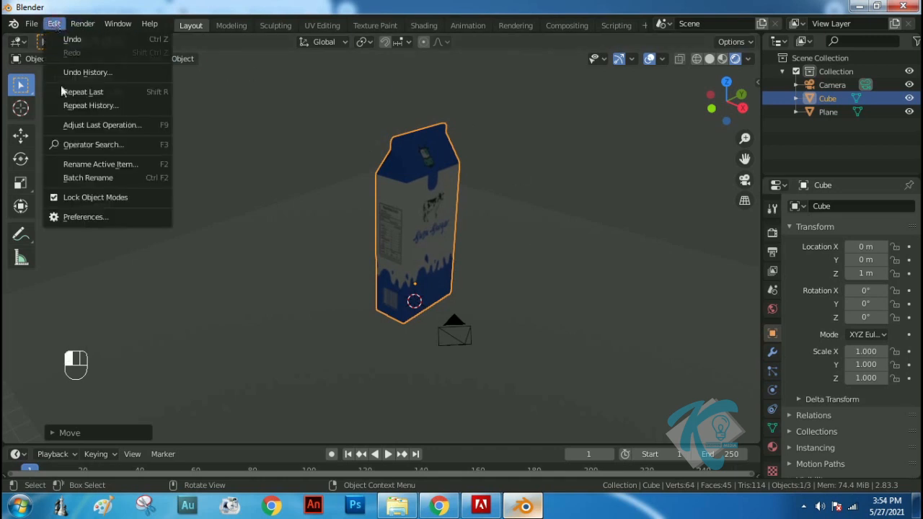
left_click(85, 218)
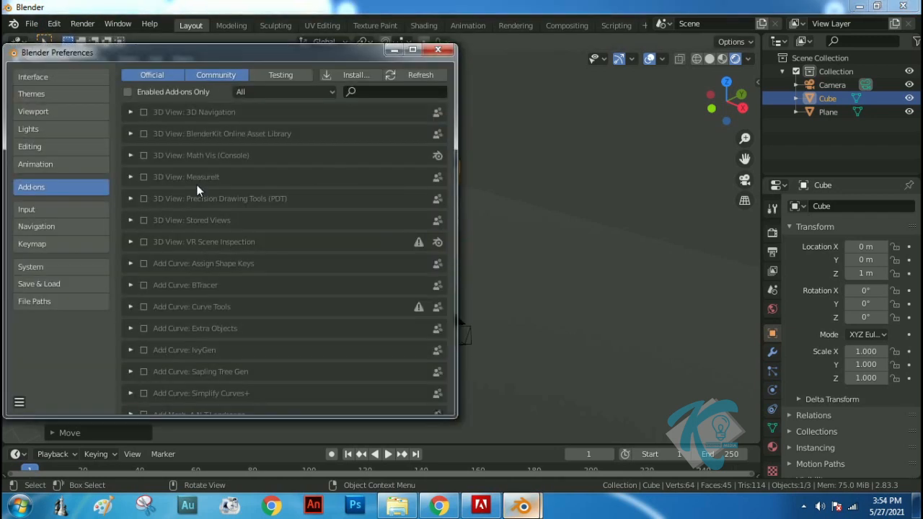
left_click(373, 91)
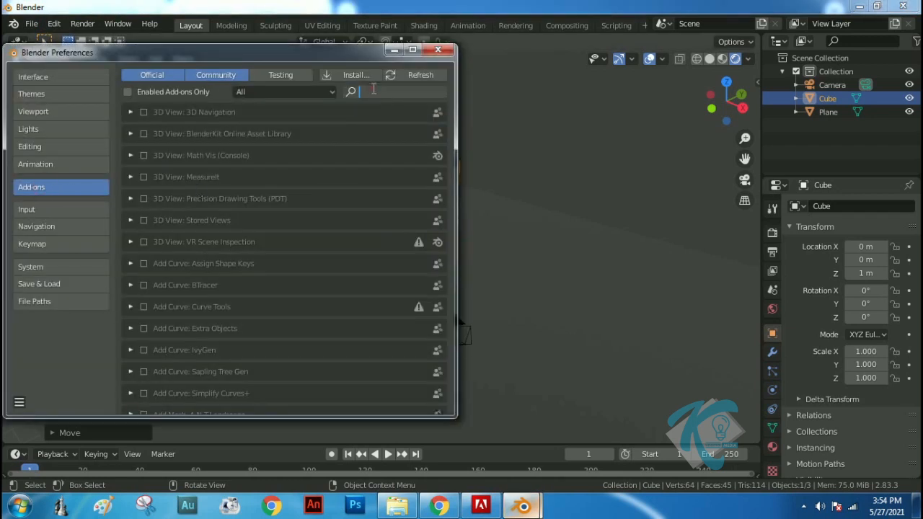
type("light")
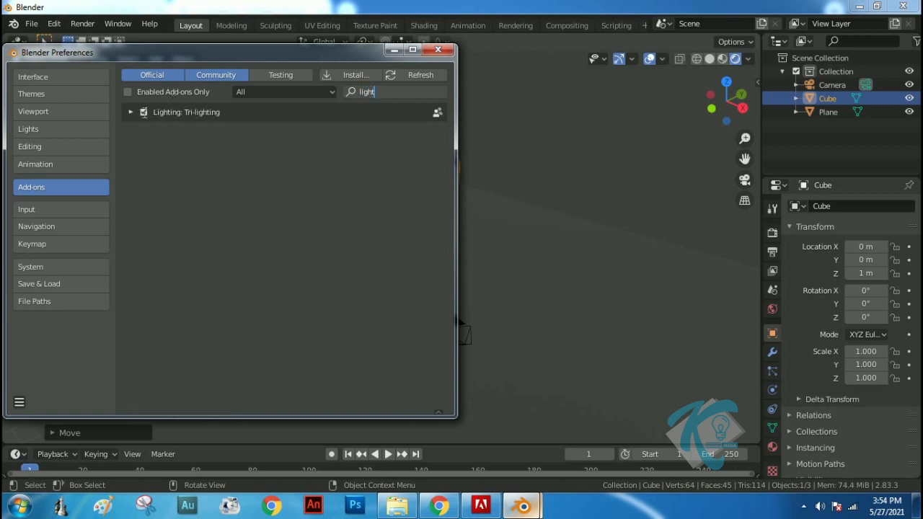
Enable the Lighting: Tri-lighting add-on and save the preferences
left_click(144, 114)
left_click(144, 113)
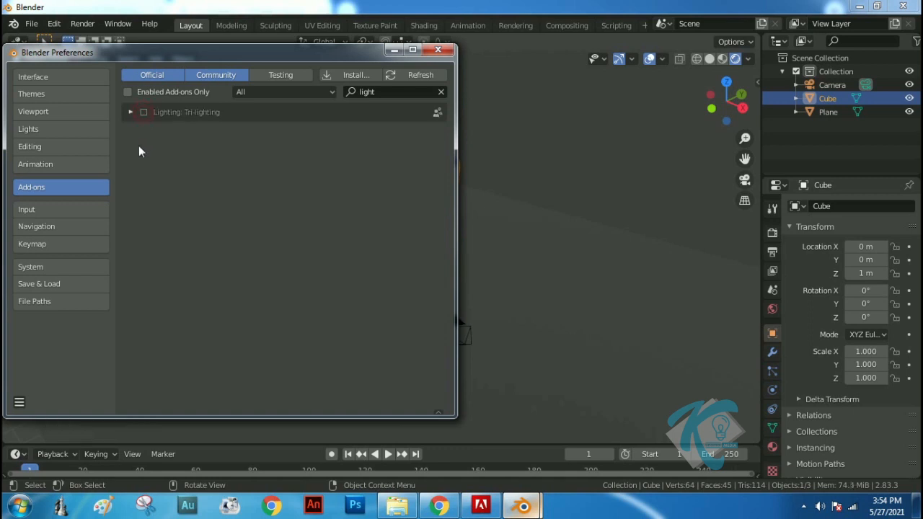
left_click(144, 113)
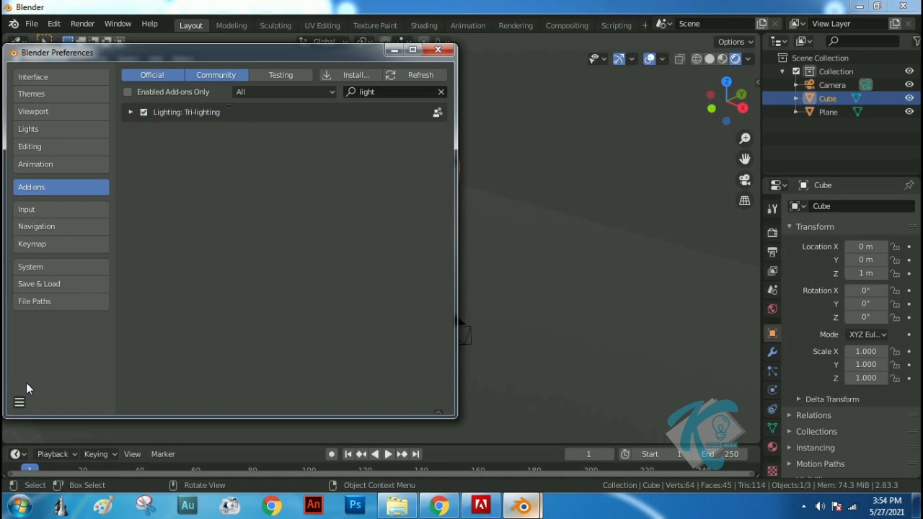
left_click(20, 402)
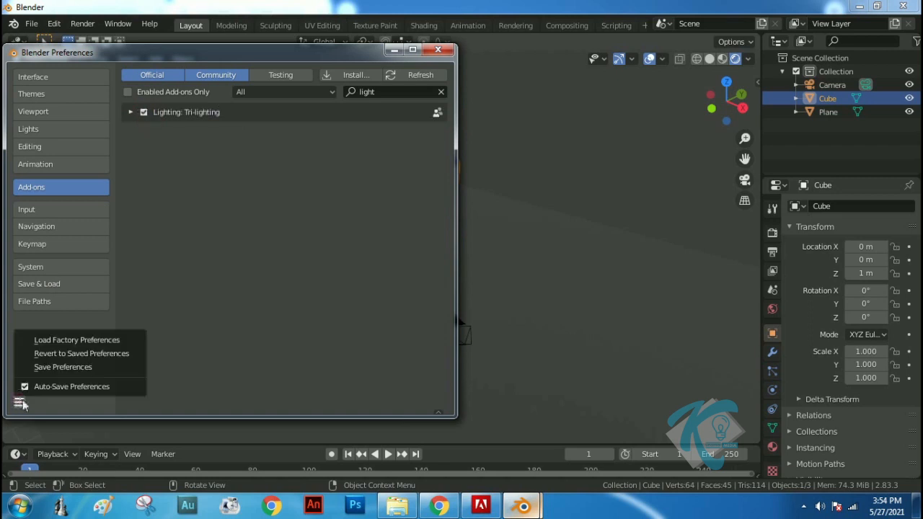
left_click(50, 368)
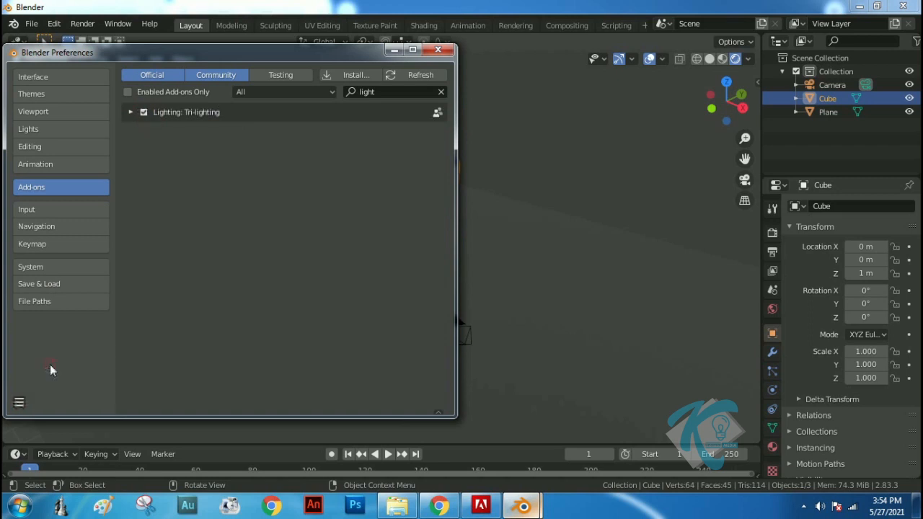
Close the preferences and add 3-point lighting aimed at the selected carton
left_click(436, 52)
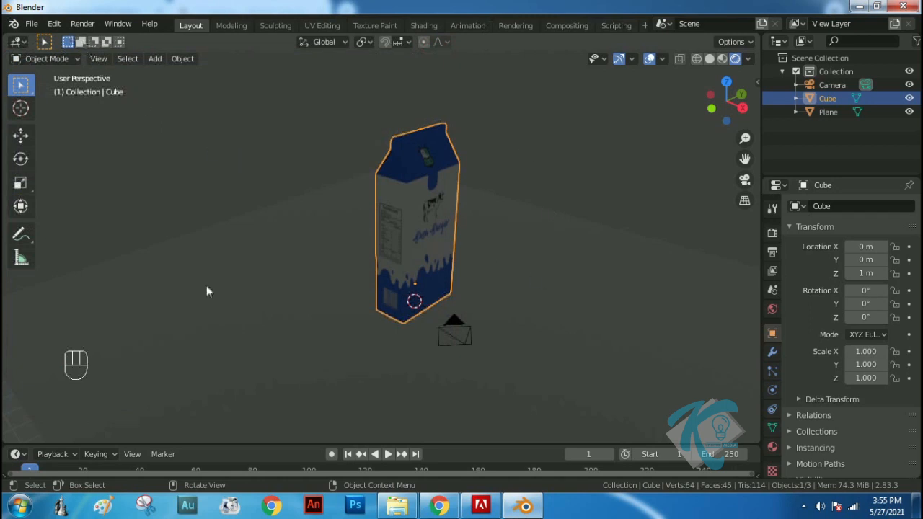
key("shift+a")
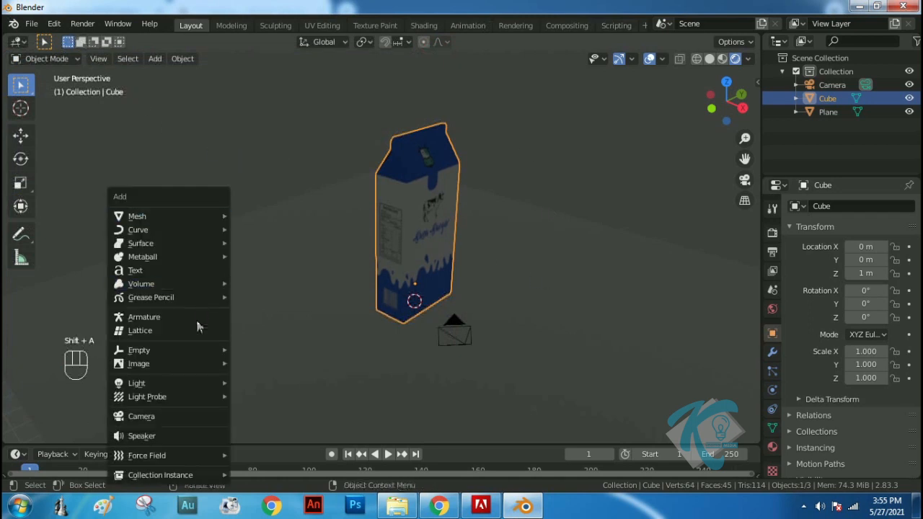
mouse_move(194, 384)
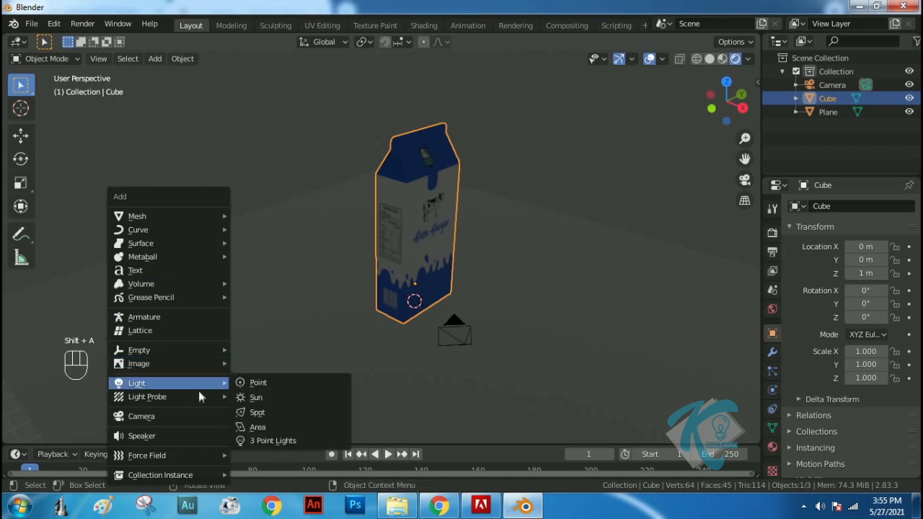
left_click(284, 439)
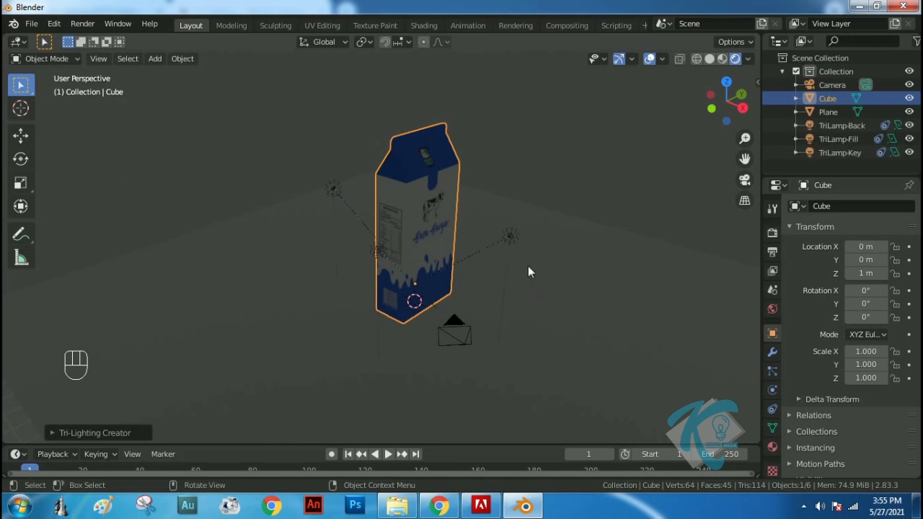
Select the TriLamp-Fill light and set its size to about 2.04 m and its power to 500 W
scroll(528, 271, "down", 3)
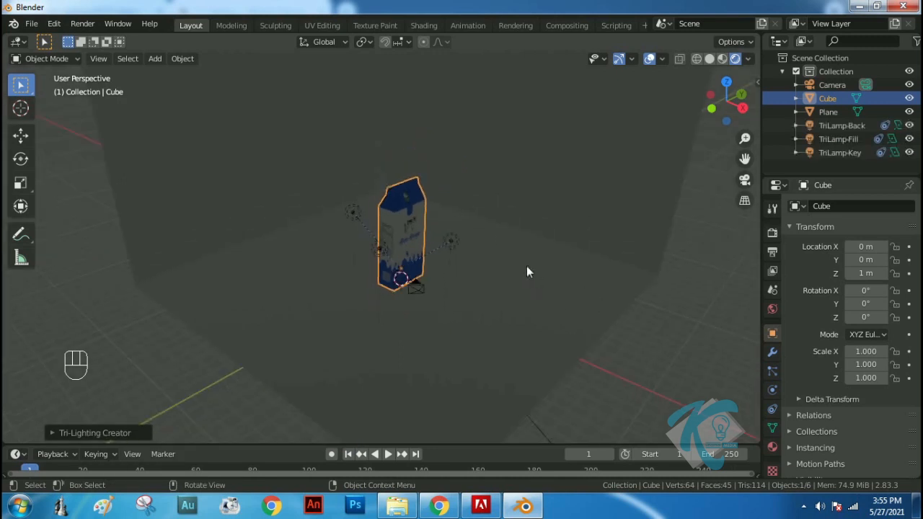
scroll(527, 267, "up", 3)
scroll(499, 279, "down", 2)
middle_click_drag(442, 288, 461, 227)
left_click(460, 225)
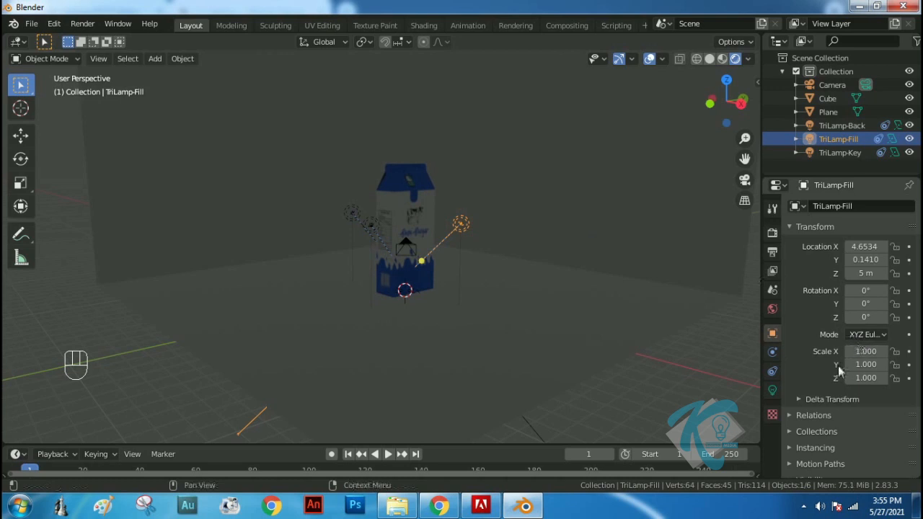
left_click(772, 390)
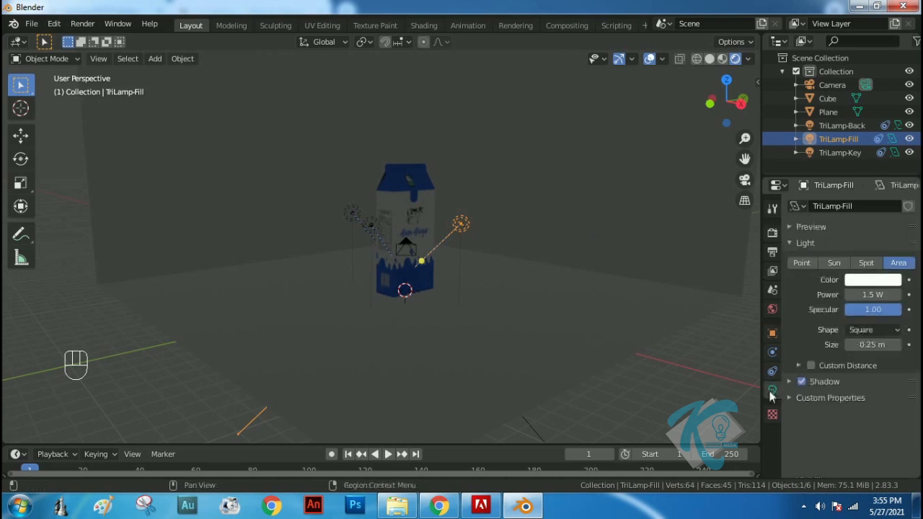
left_click_drag(869, 344, 81, 350)
left_click_drag(873, 295, 214, 287)
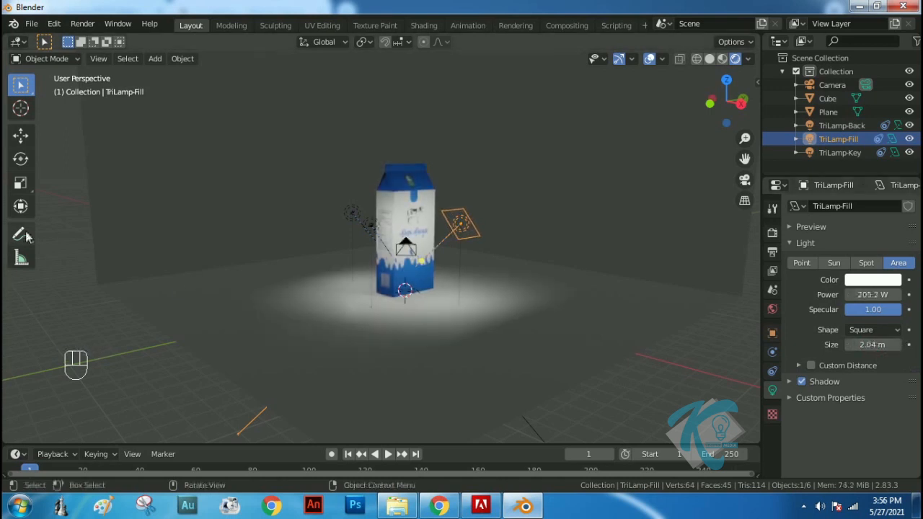
left_click(868, 294)
type("500")
key("Return")
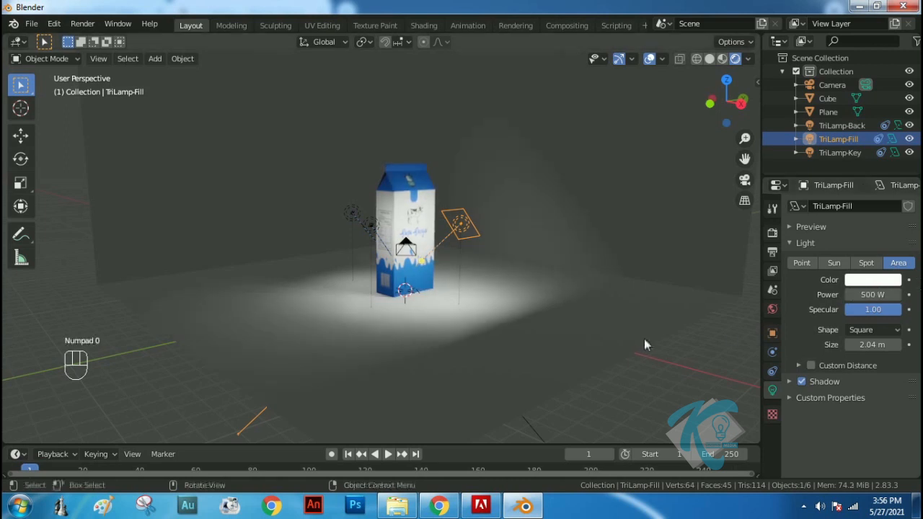
Select the TriLamp-Key light and set its power to 500 W
left_click(370, 226)
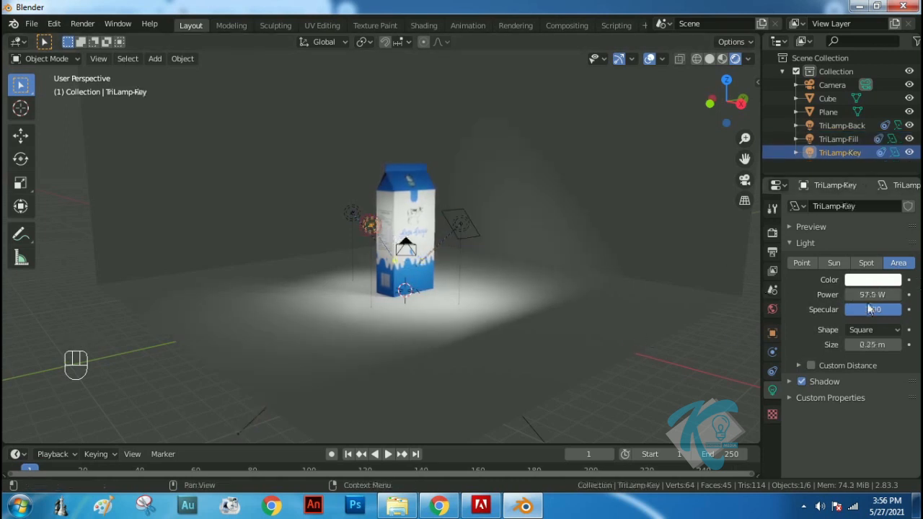
left_click(871, 295)
type("500")
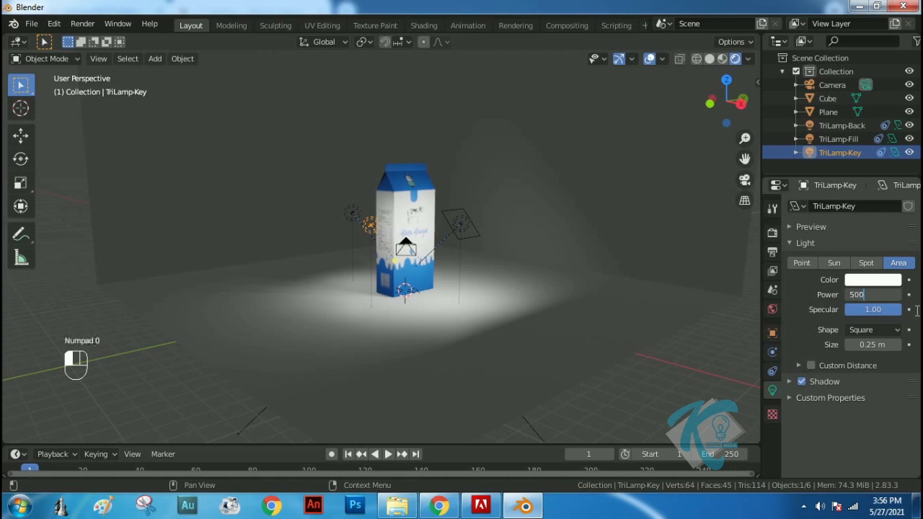
key("Return")
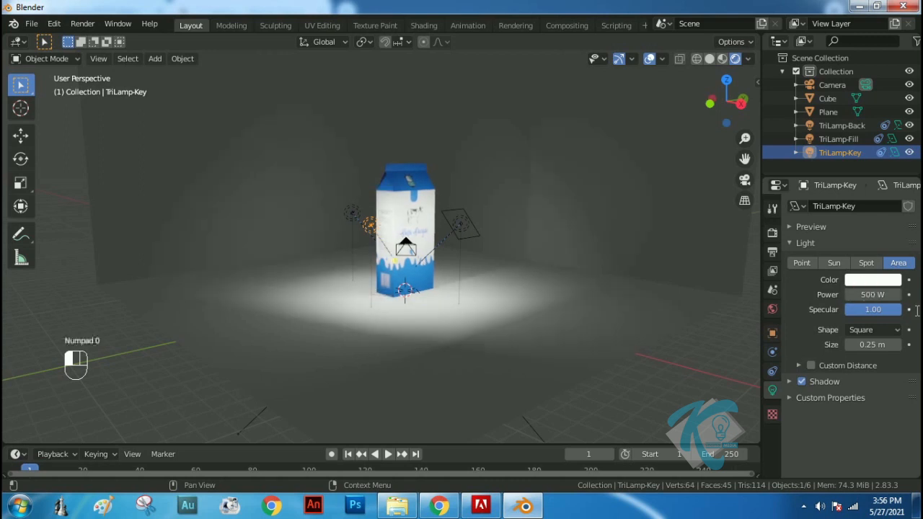
Select the TriLamp-Back light and set its power to 300 W
left_click(349, 213)
left_click(876, 295)
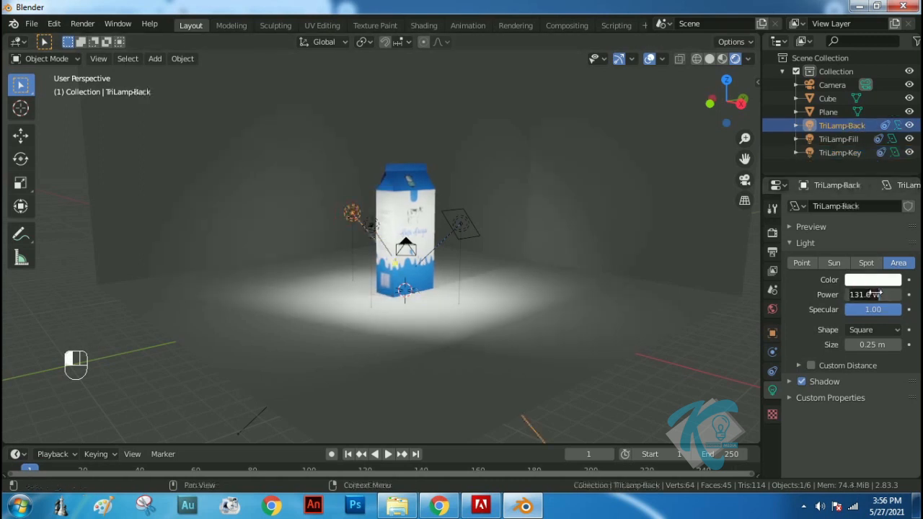
type("300")
key("Return")
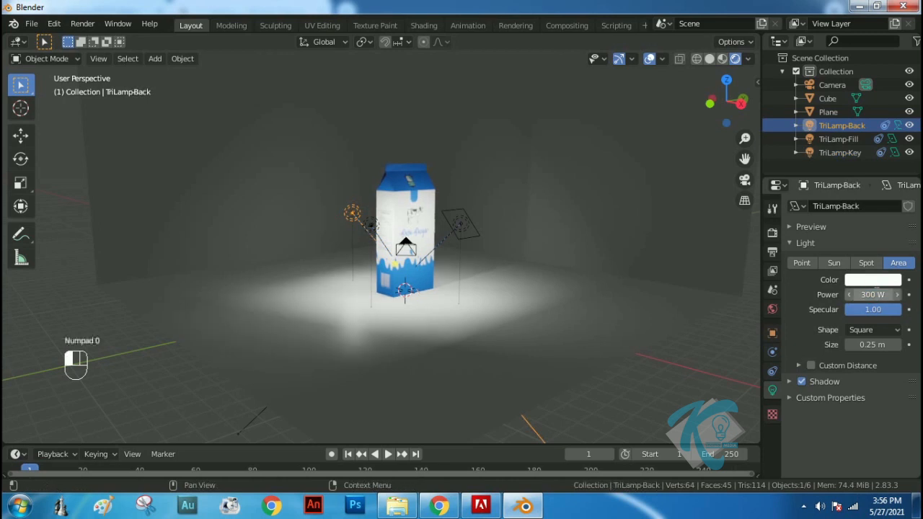
Select the fill, back and key lights together and raise them about 4.37 m along Z
scroll(484, 217, "up", 1)
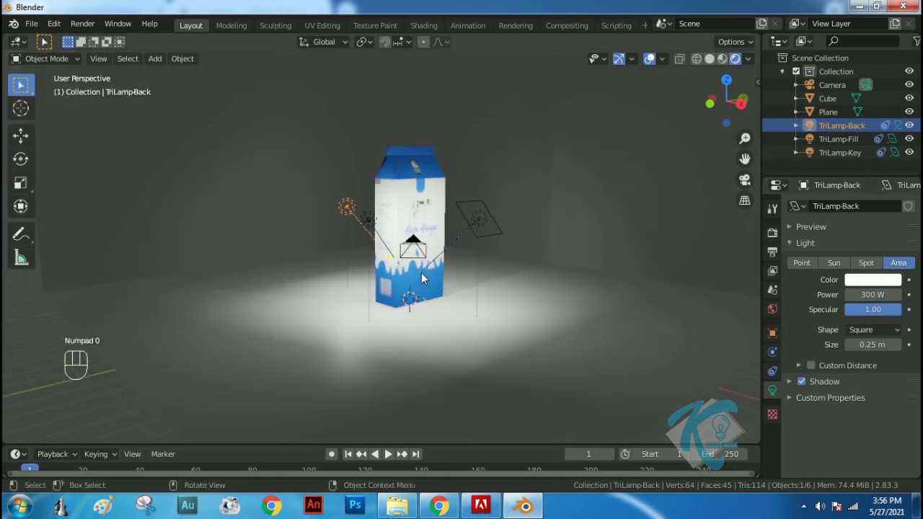
left_click(483, 217)
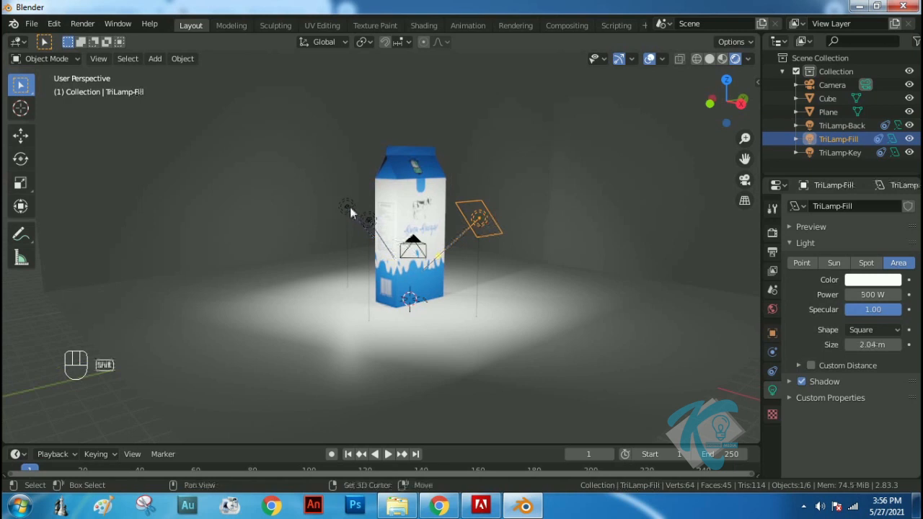
left_click(349, 209, "shift")
left_click(367, 220, "shift")
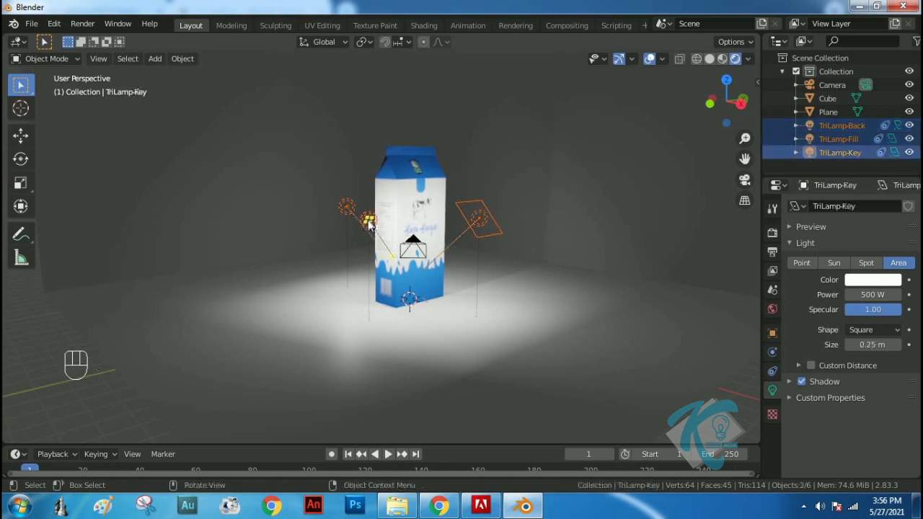
key("g")
key("z")
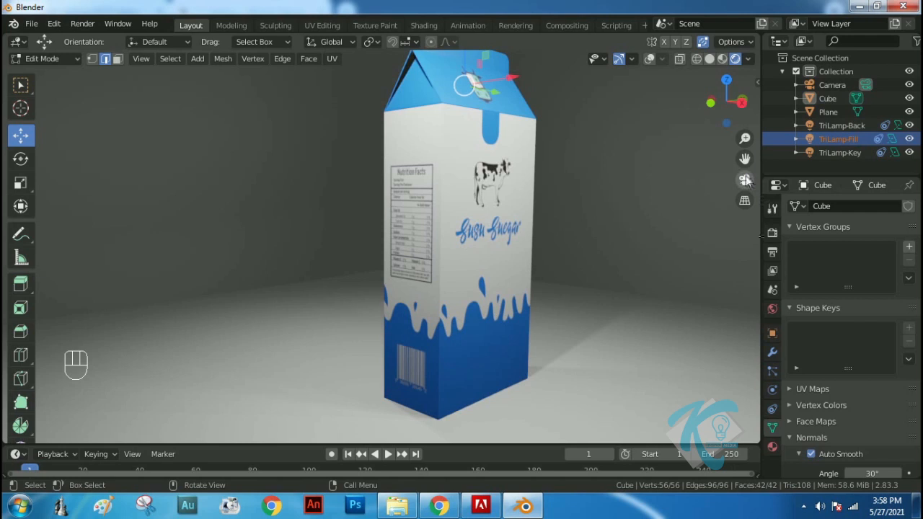
Look through the camera, reframe it on the whole carton using Lock Camera to View, and turn the lock off
left_click(745, 180)
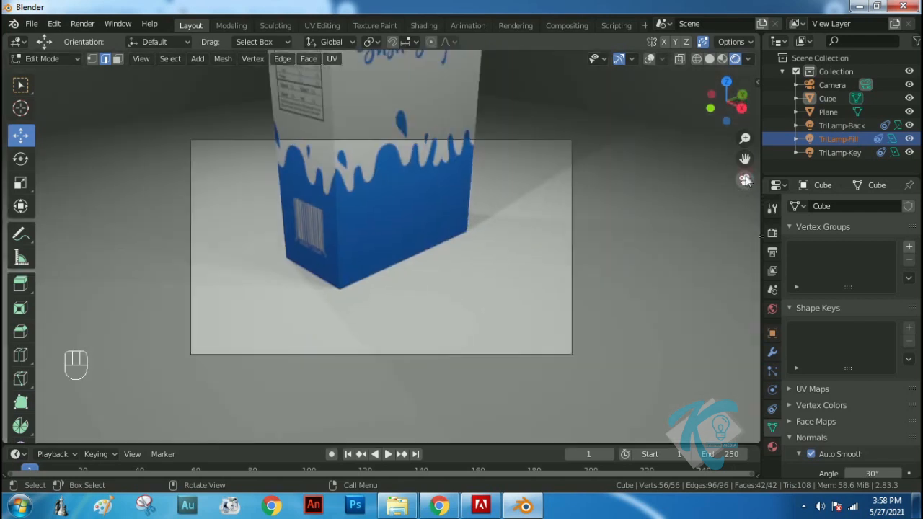
left_click(758, 83)
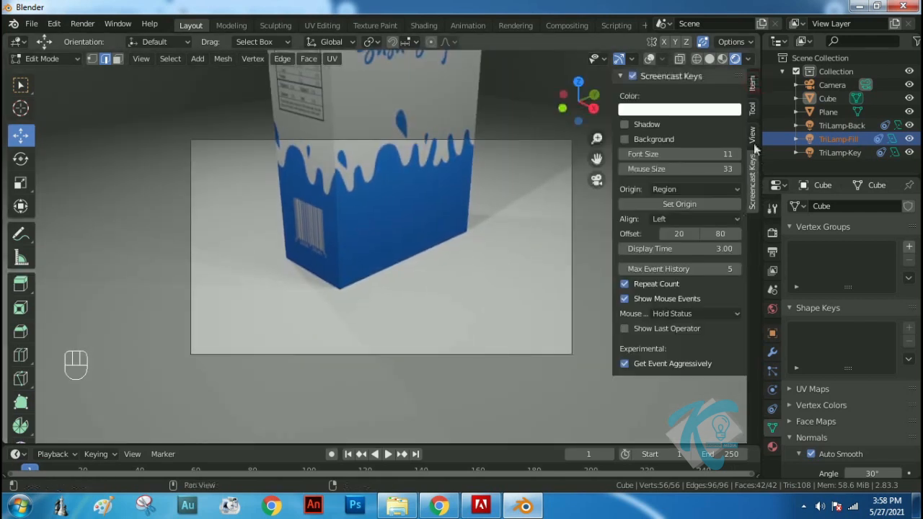
left_click(752, 139)
left_click(735, 242)
middle_click_drag(452, 142, 400, 234)
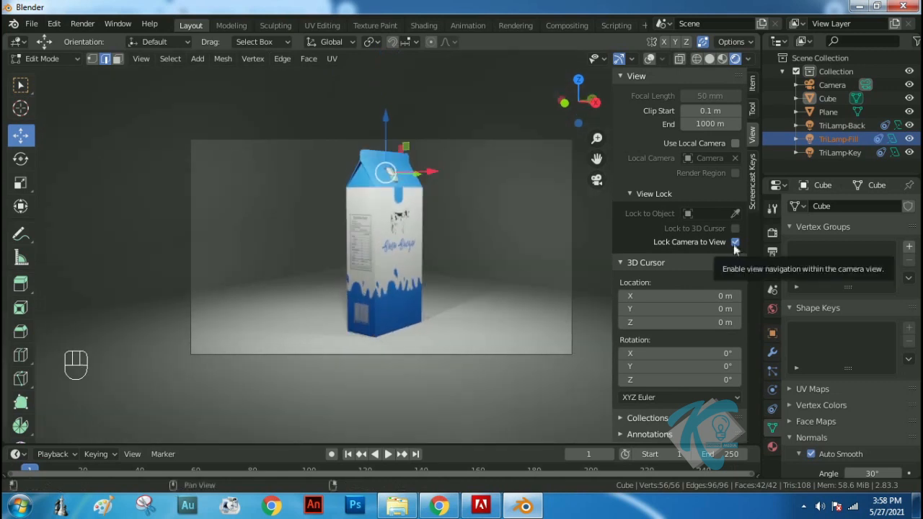
left_click(735, 242)
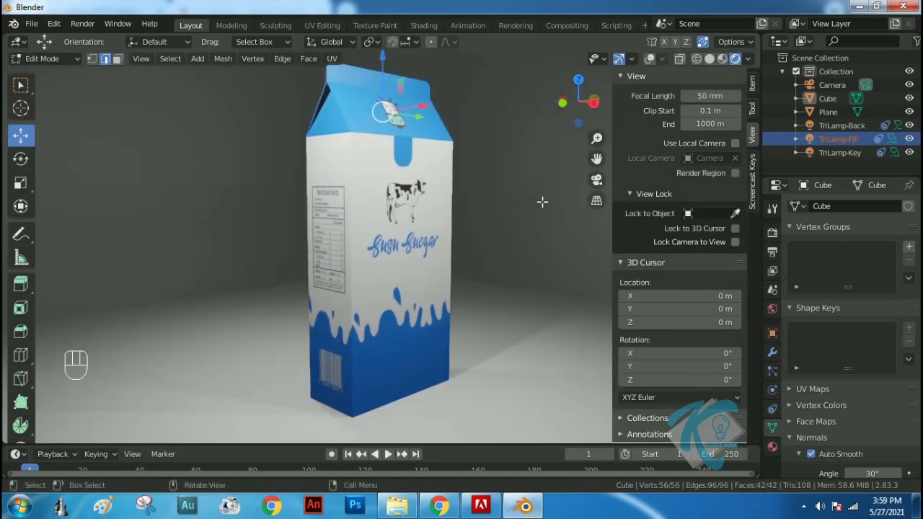